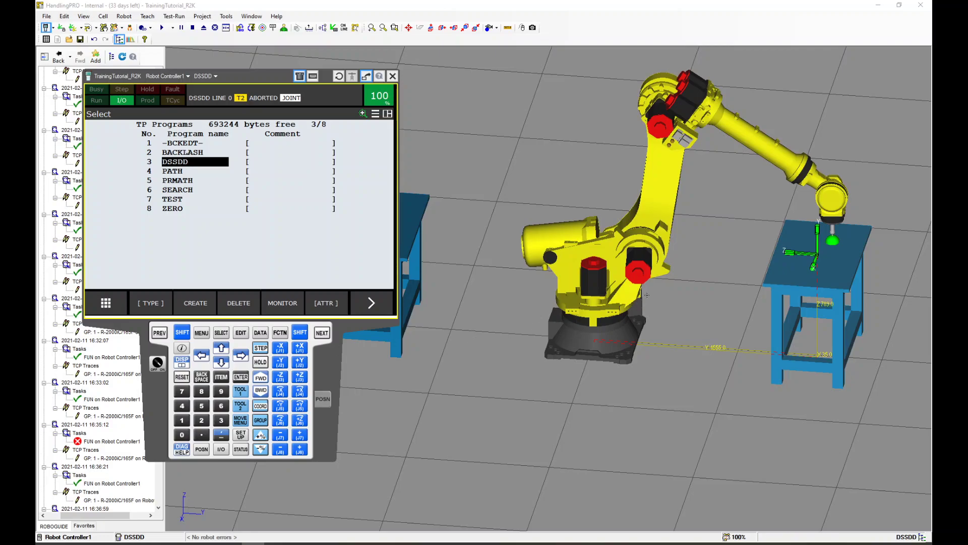
# Create an empty teach pendant program named FUN and open it, showing only [End]
pyautogui.moveTo(567, 321); pyautogui.dragTo(672, 253)
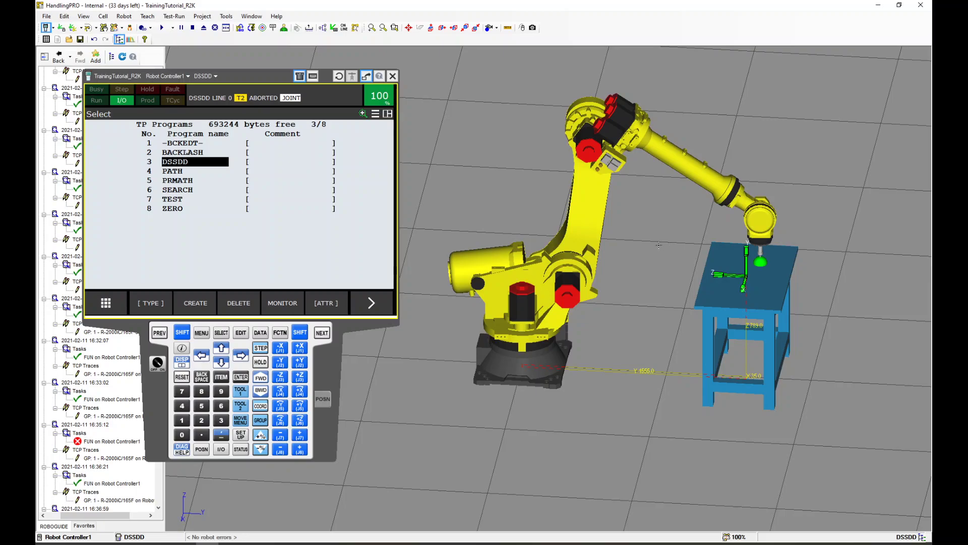
pyautogui.moveTo(659, 259)
pyautogui.mouseDown()
pyautogui.moveTo(643, 264)
pyautogui.moveTo(657, 275)
pyautogui.moveTo(648, 270)
pyautogui.mouseUp()
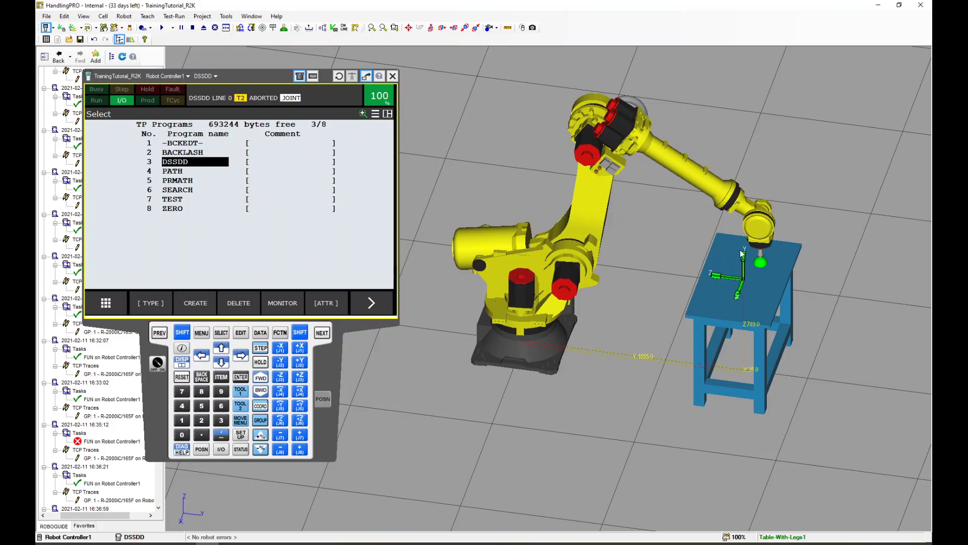
pyautogui.scroll(2, 743, 254)
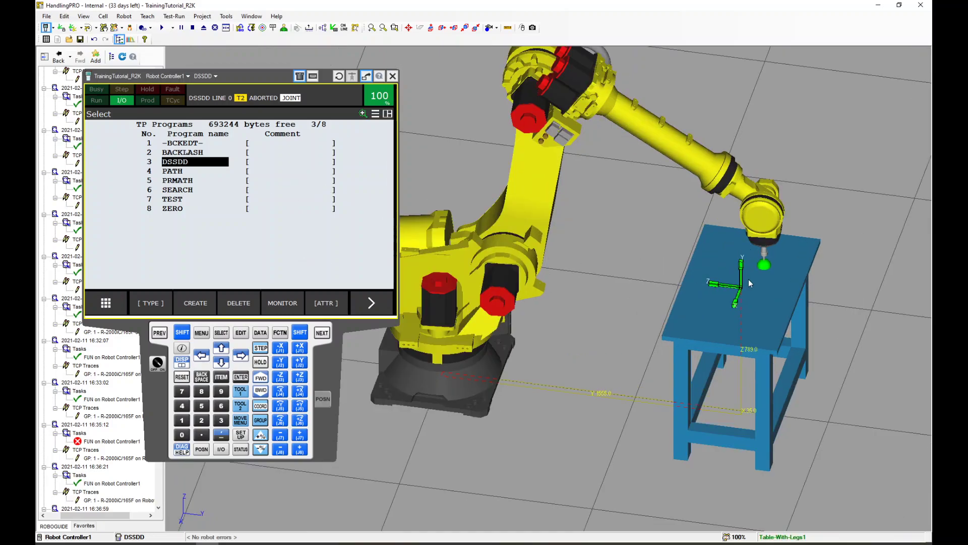
pyautogui.click(192, 303)
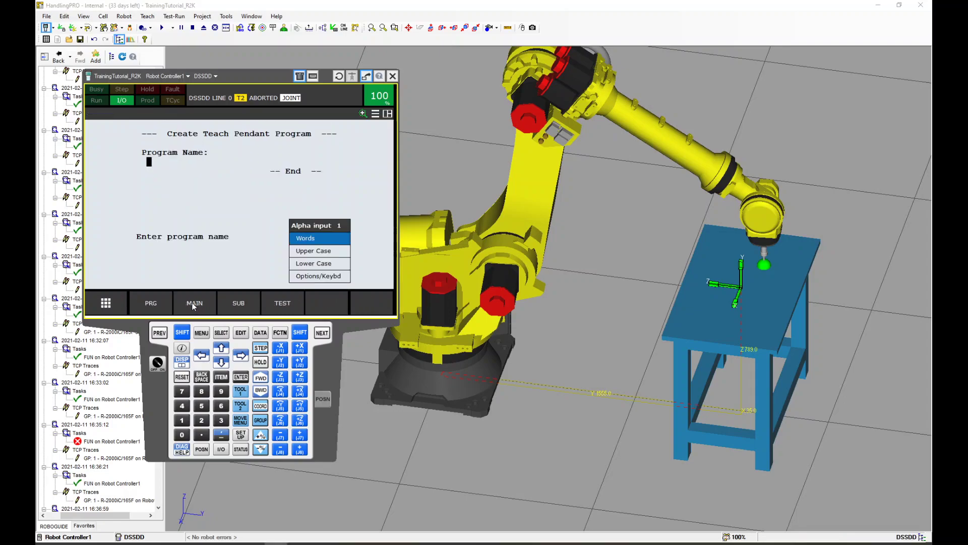
pyautogui.write('fun')
pyautogui.press('Return')
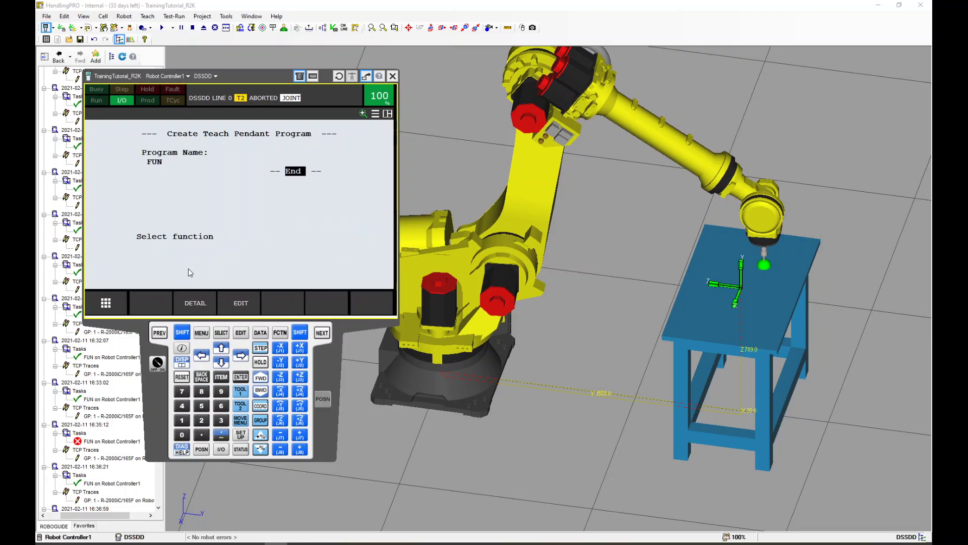
pyautogui.click(240, 303)
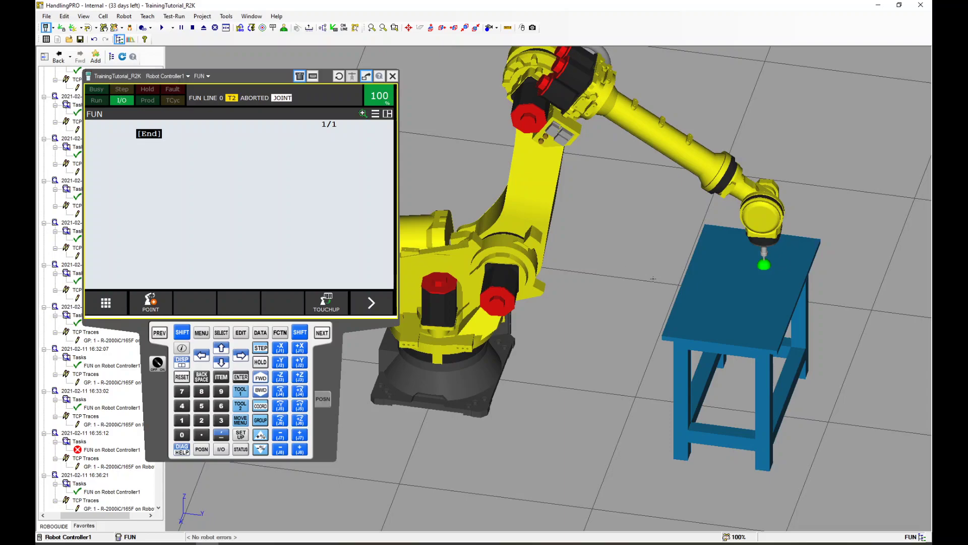
pyautogui.scroll(5, 661, 287)
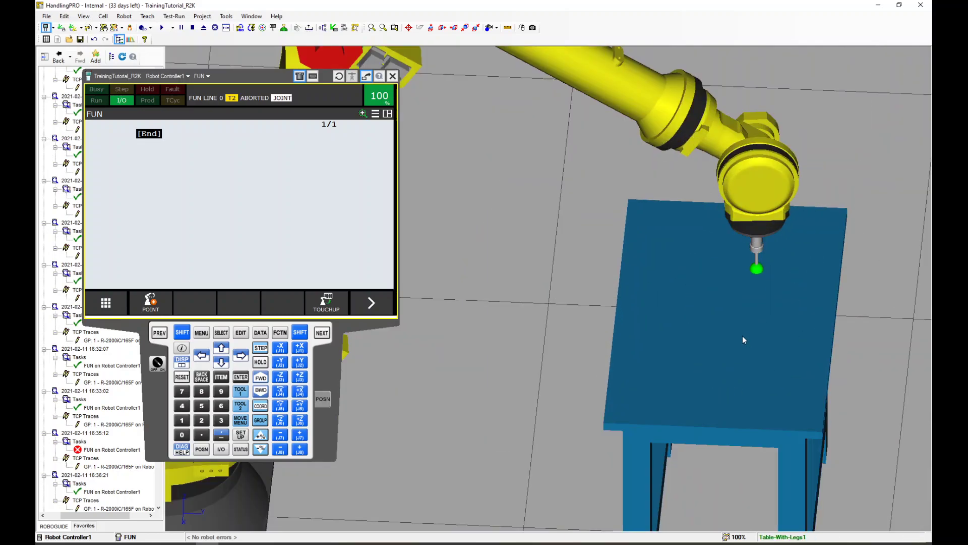
# Move the tool tip onto the table and browse the Select Motion options for a new point
pyautogui.keyDown('ctrl'); pyautogui.keyDown('shift'); pyautogui.click(770, 271); pyautogui.keyUp('shift'); pyautogui.keyUp('ctrl')
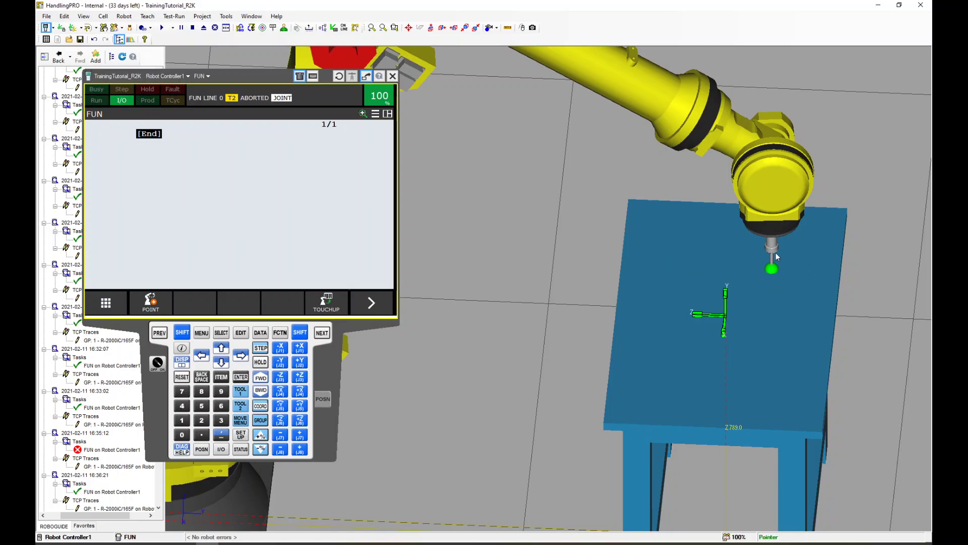
pyautogui.click(150, 302)
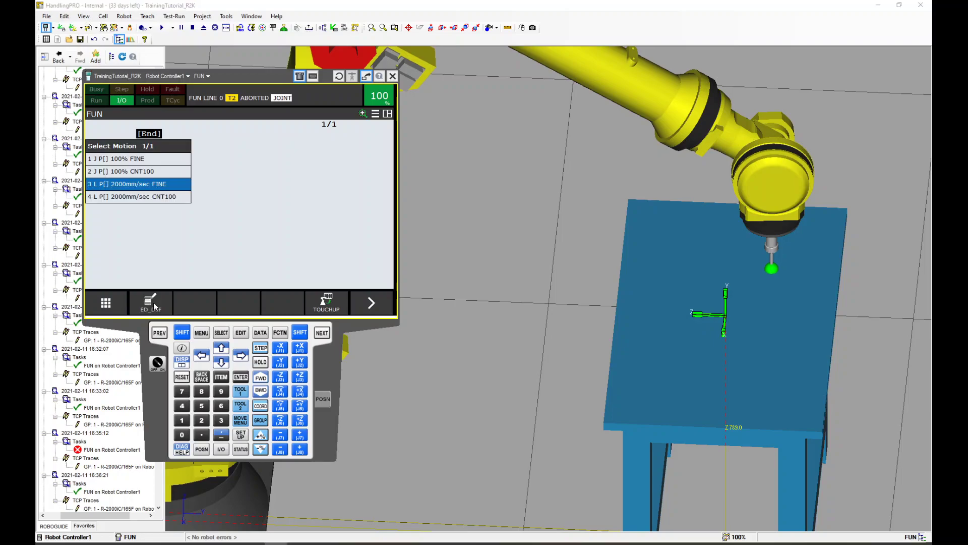
pyautogui.press('Up')
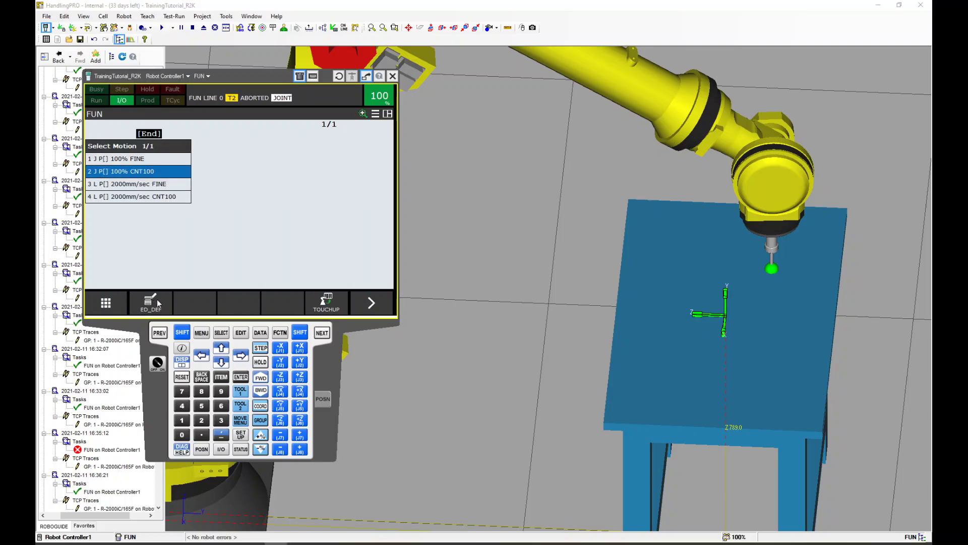
pyautogui.press('Up')
pyautogui.press('Down')
pyautogui.press('Down')
pyautogui.press('Down')
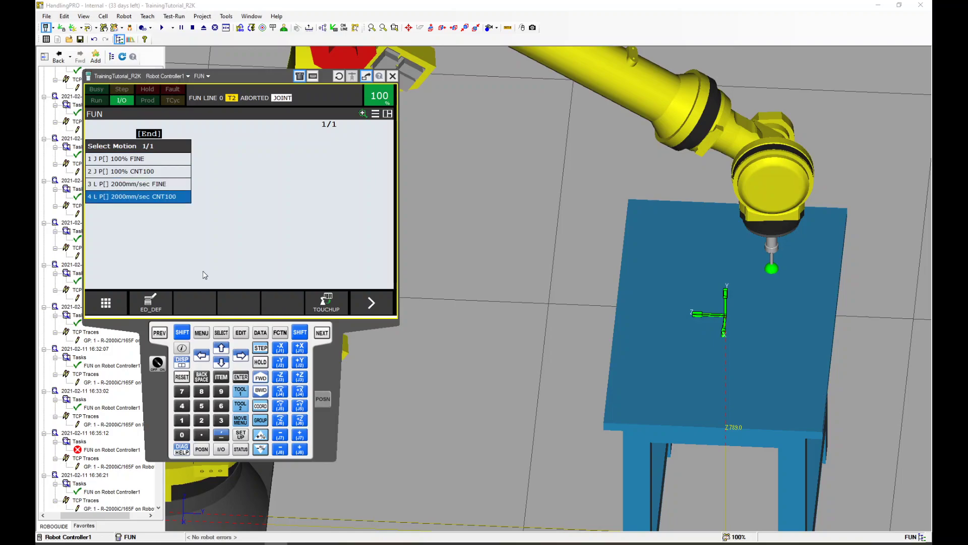
pyautogui.press('Up')
pyautogui.press('Up')
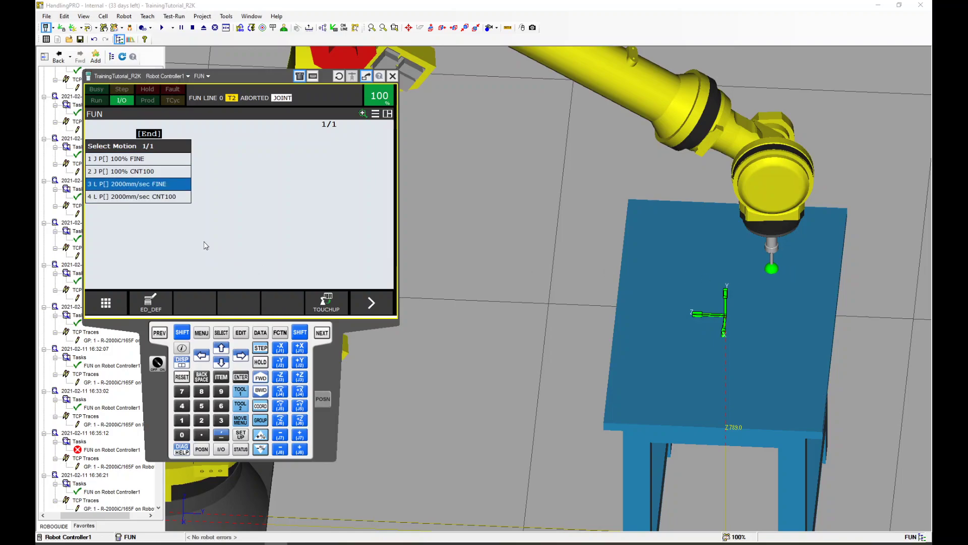
pyautogui.press('Up')
pyautogui.press('Down')
pyautogui.press('Up')
pyautogui.press('Down')
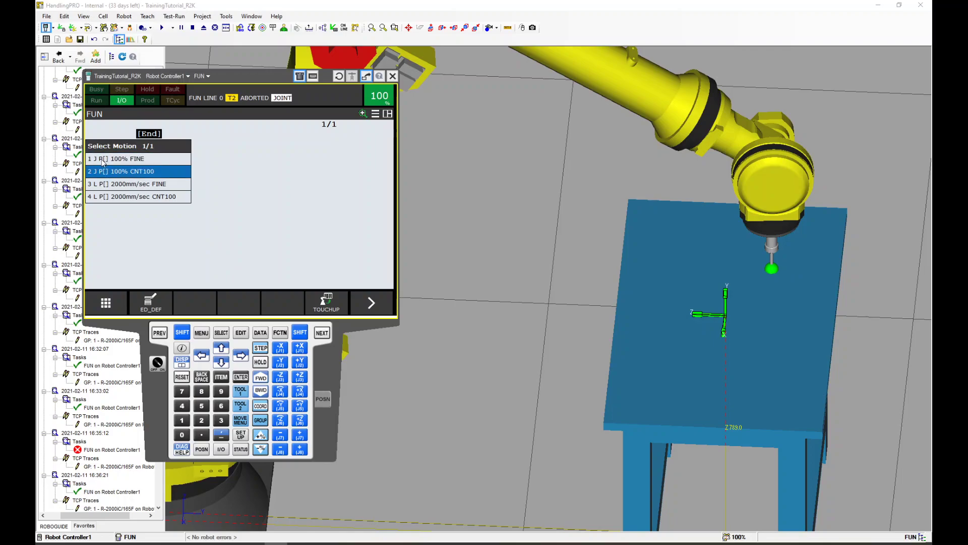
pyautogui.press('Down')
pyautogui.press('Down')
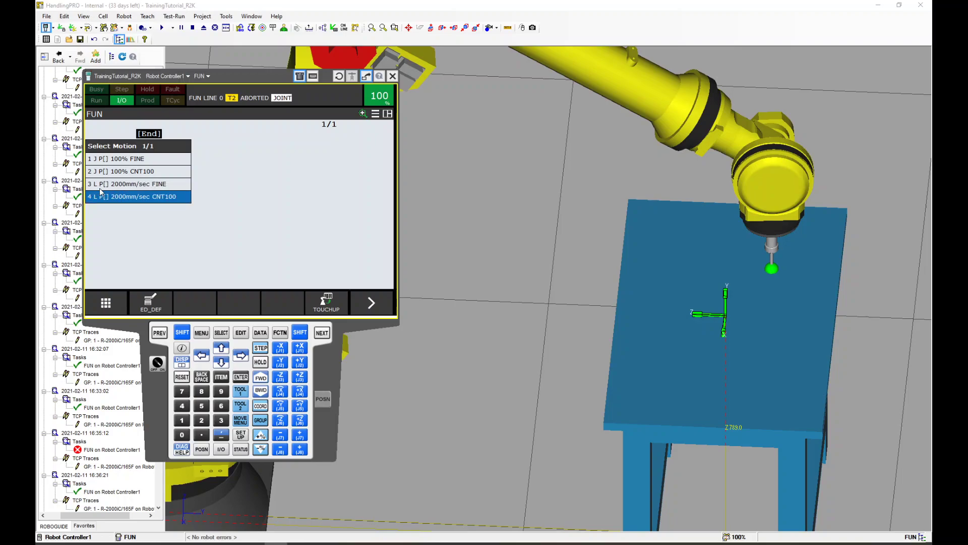
pyautogui.press('Up')
pyautogui.press('Up')
pyautogui.press('Up')
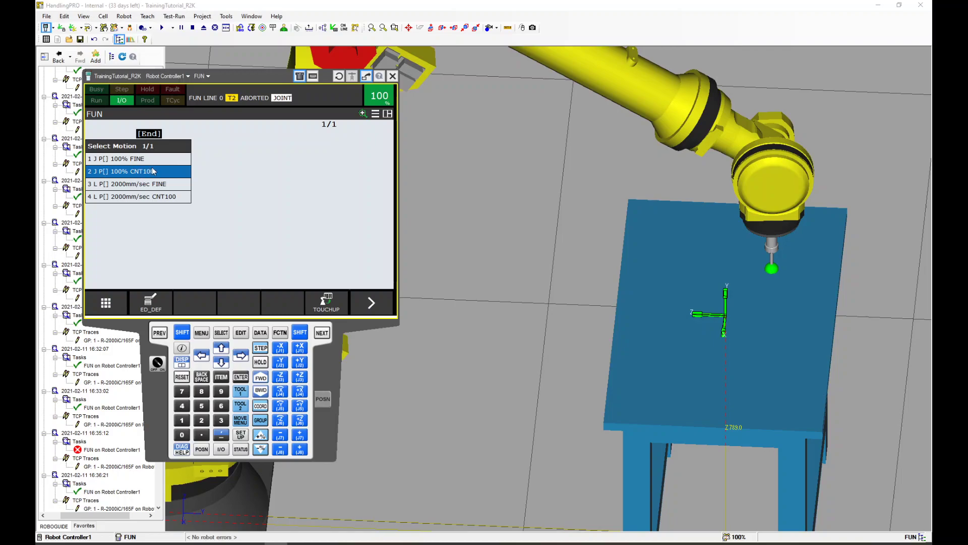
pyautogui.press('Up')
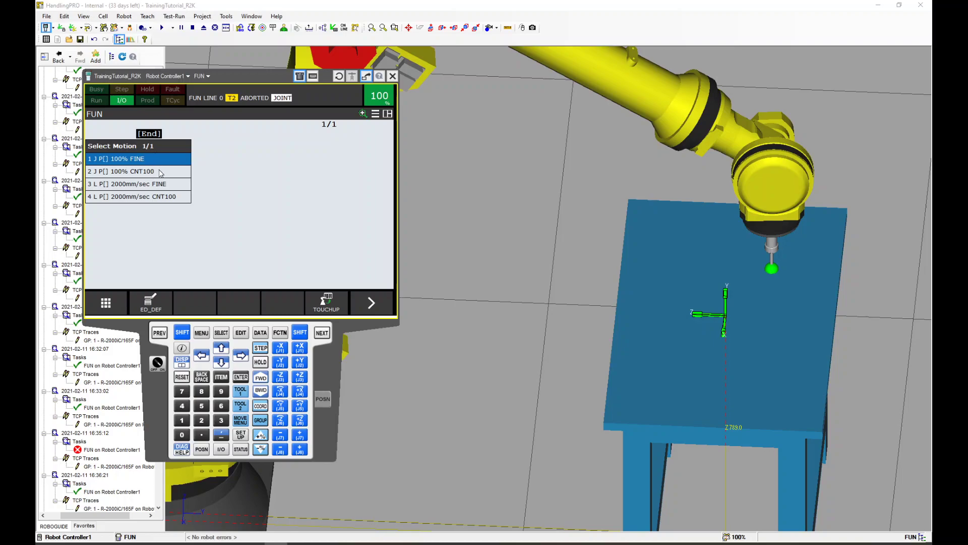
# Insert line 1 as L P[1] 2000mm/sec FINE, recording the current position
pyautogui.click(158, 175)
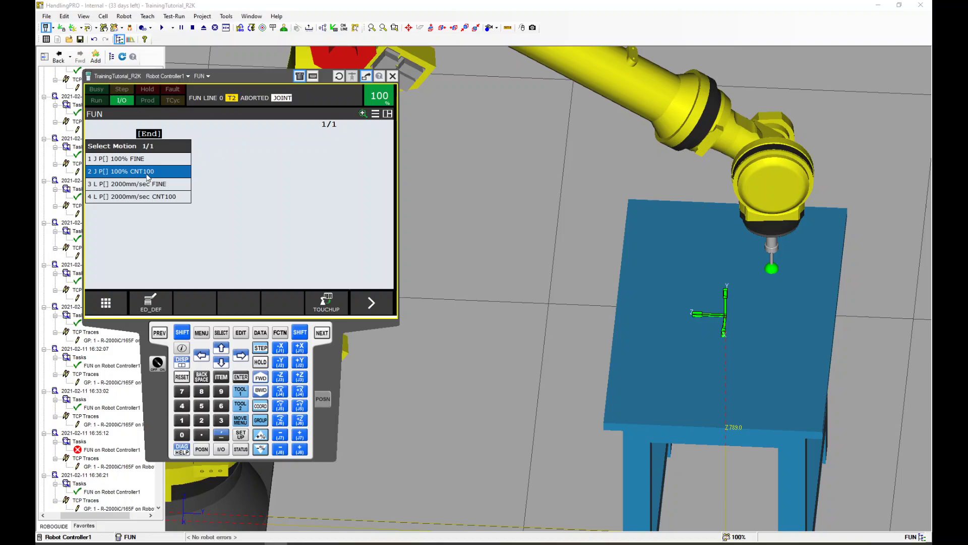
pyautogui.click(151, 163)
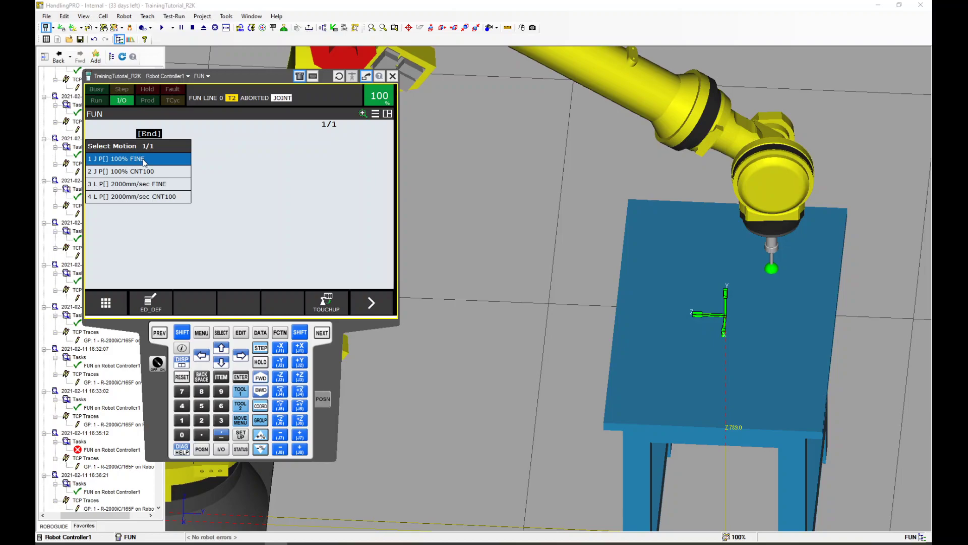
pyautogui.click(146, 184)
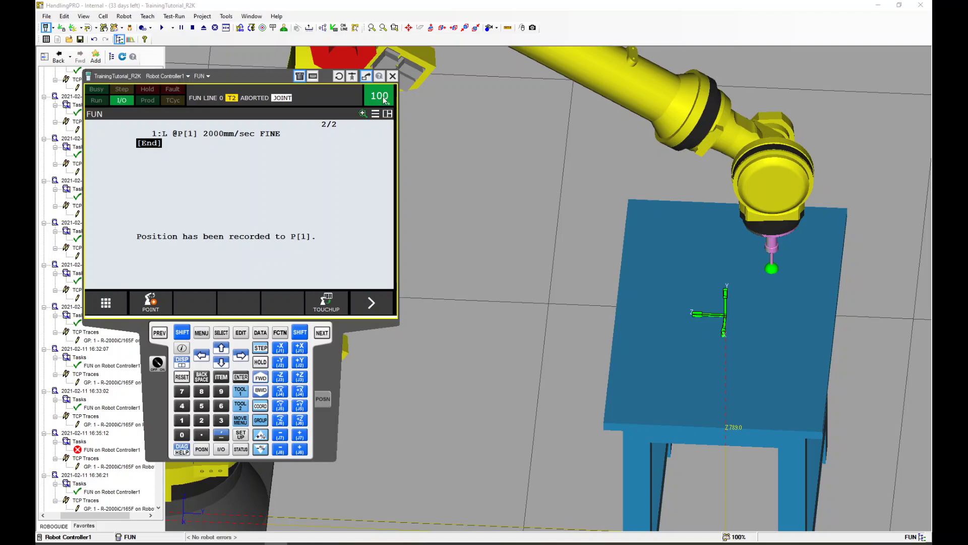
# Lower the jog speed override from 100% down to FINE and set the jog frame to WORLD
pyautogui.click(261, 449)
pyautogui.click(260, 449)
pyautogui.keyDown('shift'); pyautogui.click(260, 448); pyautogui.keyUp('shift')
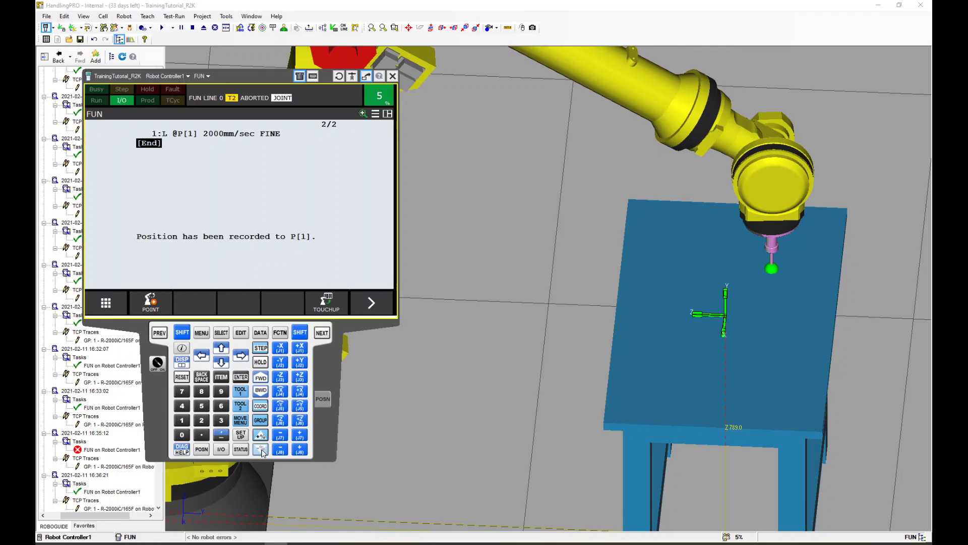
pyautogui.click(260, 449)
pyautogui.click(261, 449)
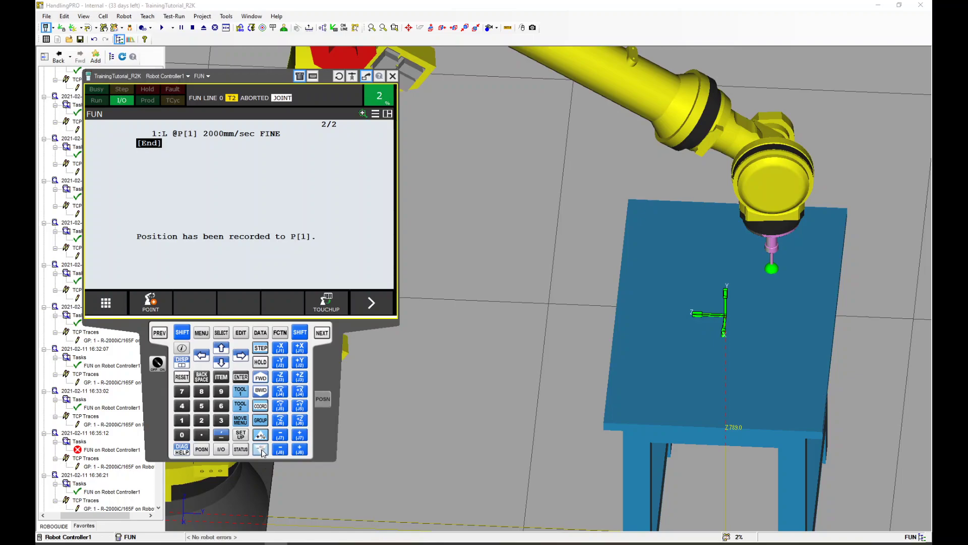
pyautogui.click(260, 449)
pyautogui.click(260, 449)
pyautogui.click(261, 407)
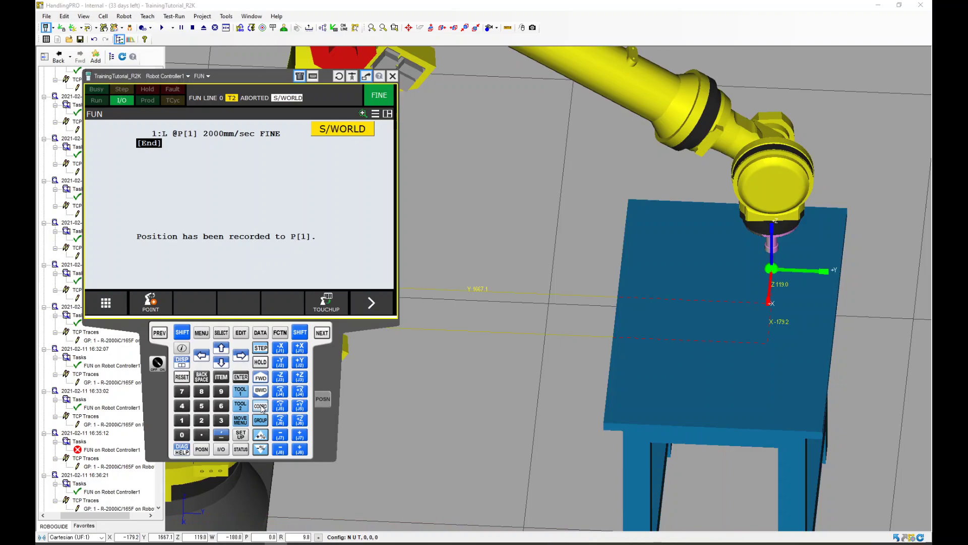
# Jog the tool tip along +X from X -179.2 to -177.2
pyautogui.scroll(3, 759, 273)
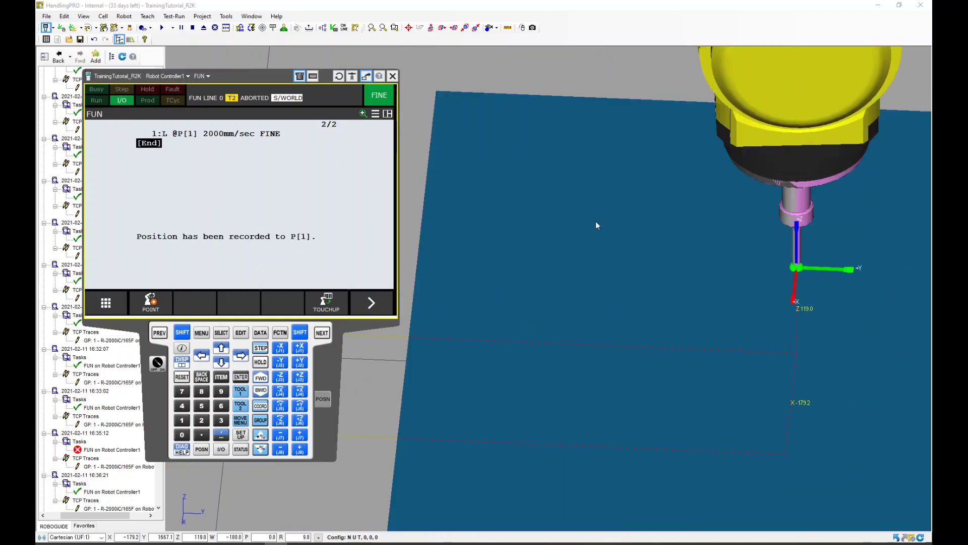
pyautogui.click(300, 351)
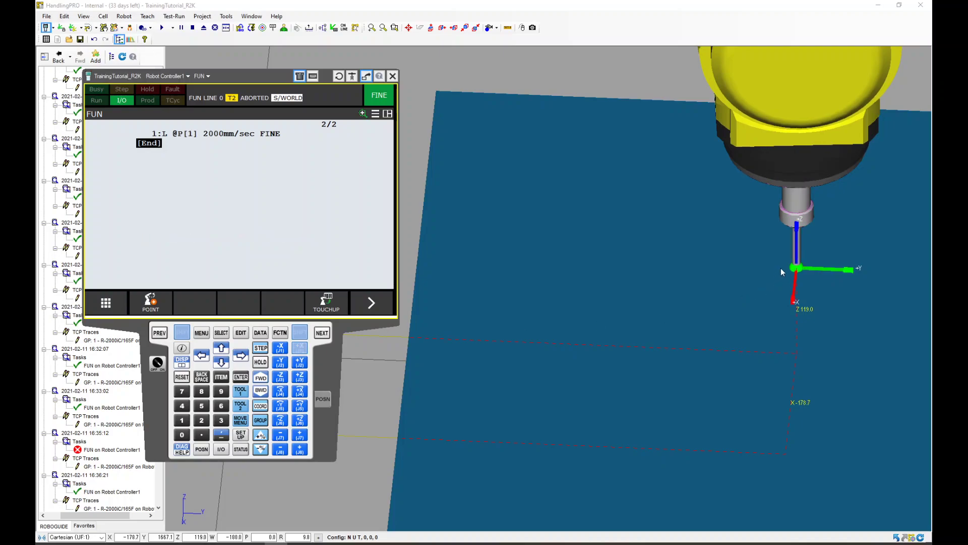
pyautogui.scroll(3, 817, 273)
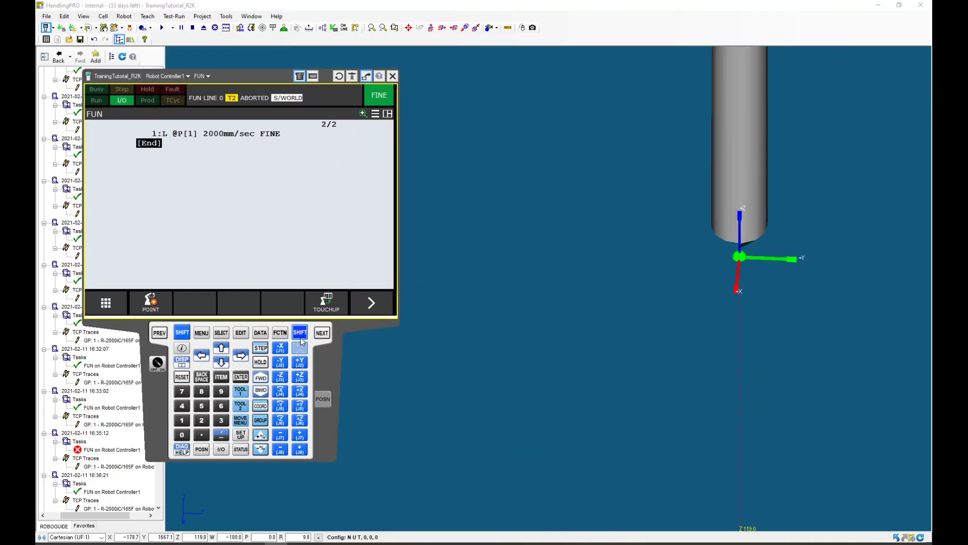
pyautogui.click(300, 350)
pyautogui.click(300, 351)
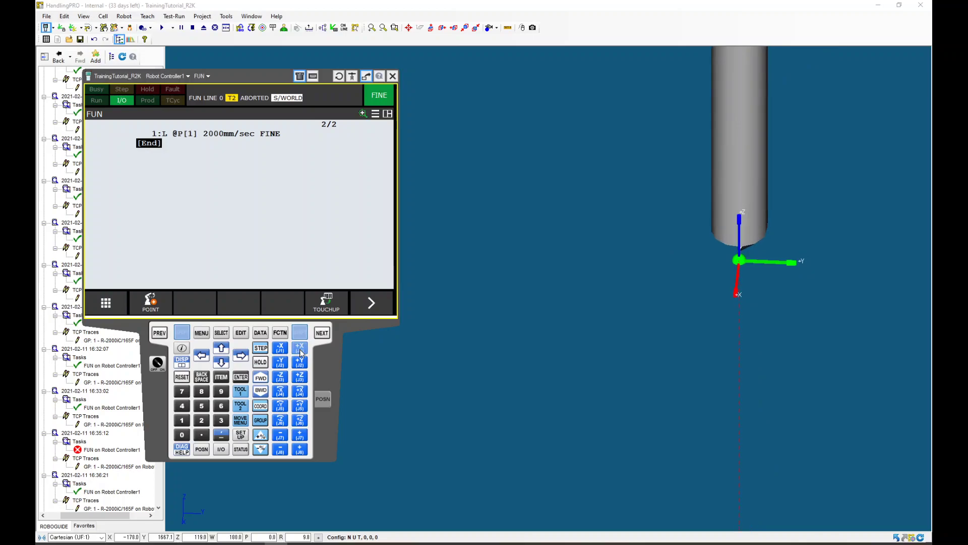
pyautogui.click(300, 351)
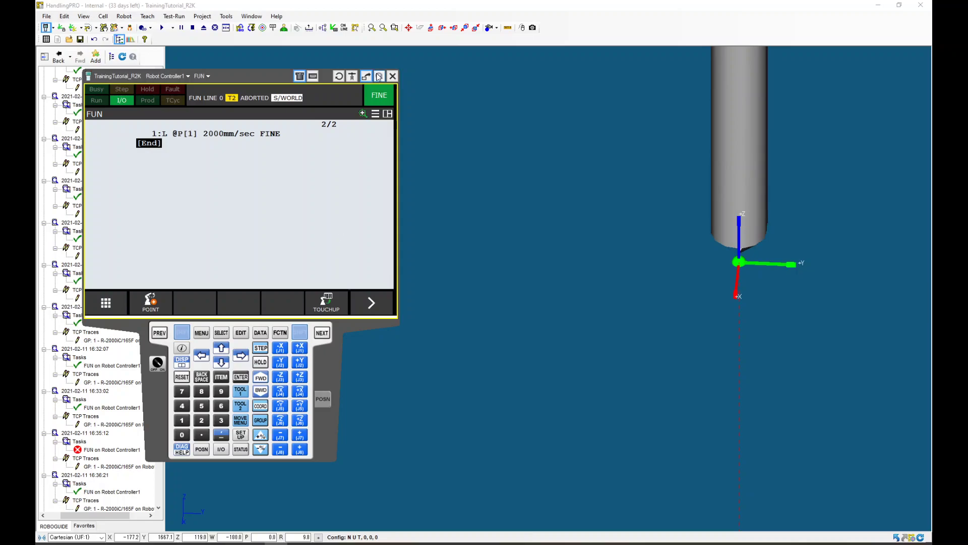
# Drop the jog speed override one more step to VFINE
pyautogui.click(261, 449)
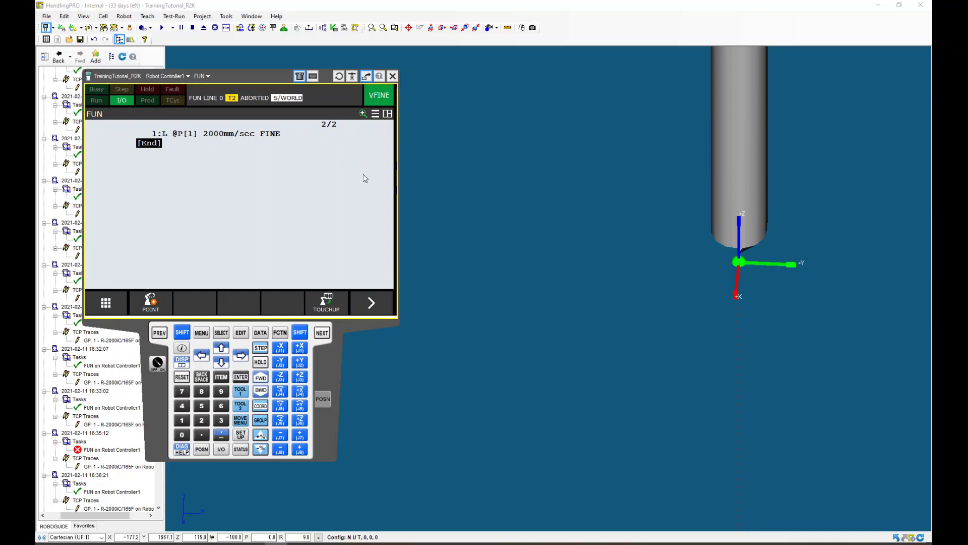
pyautogui.scroll(-5, 695, 257)
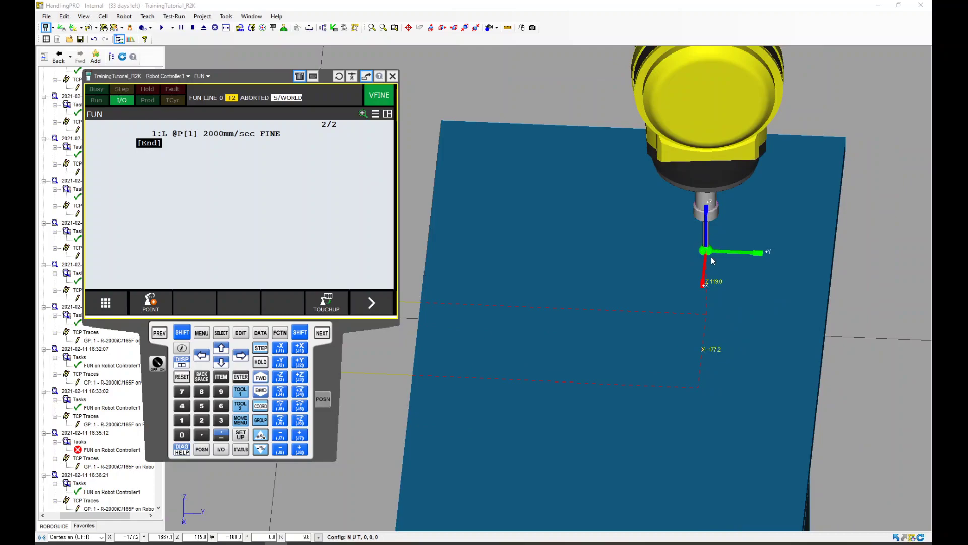
pyautogui.scroll(3, 713, 260)
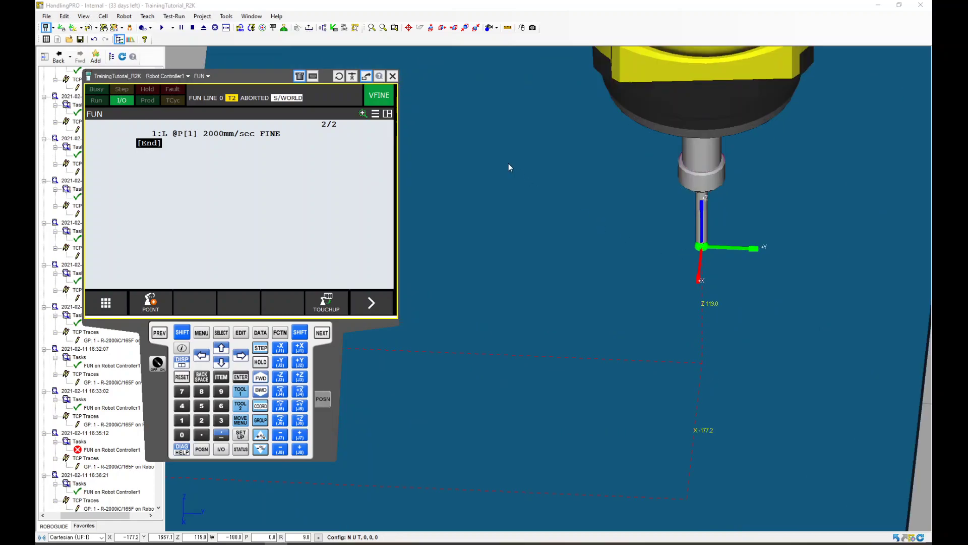
# Set line 1's speed to 2000 mm/sec so it reads L @P[1] 2000mm/sec FINE
pyautogui.click(265, 137)
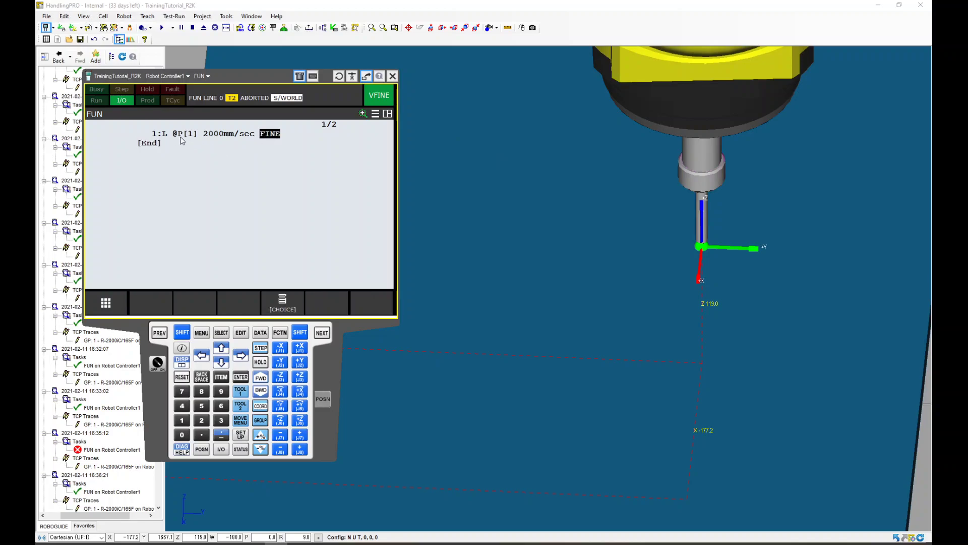
pyautogui.click(165, 133)
pyautogui.click(215, 133)
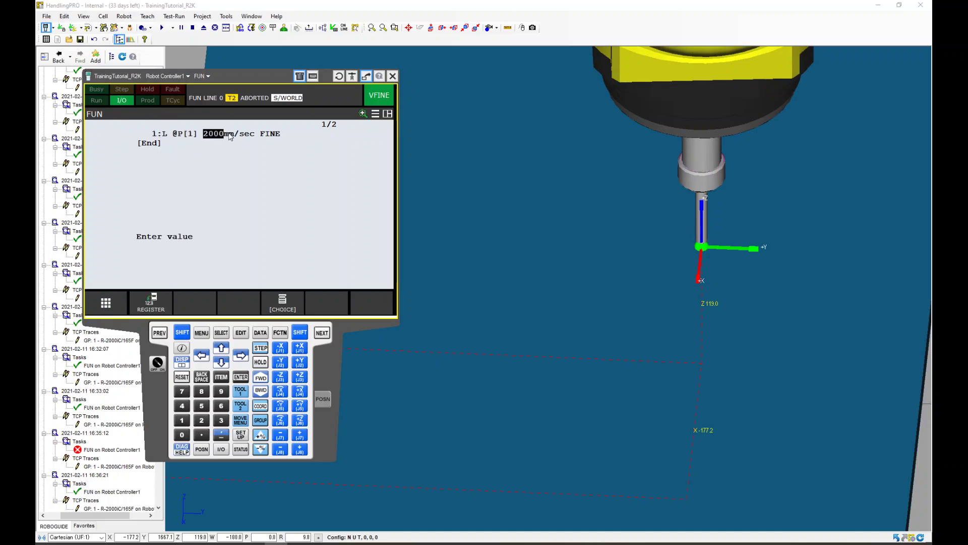
pyautogui.click(265, 135)
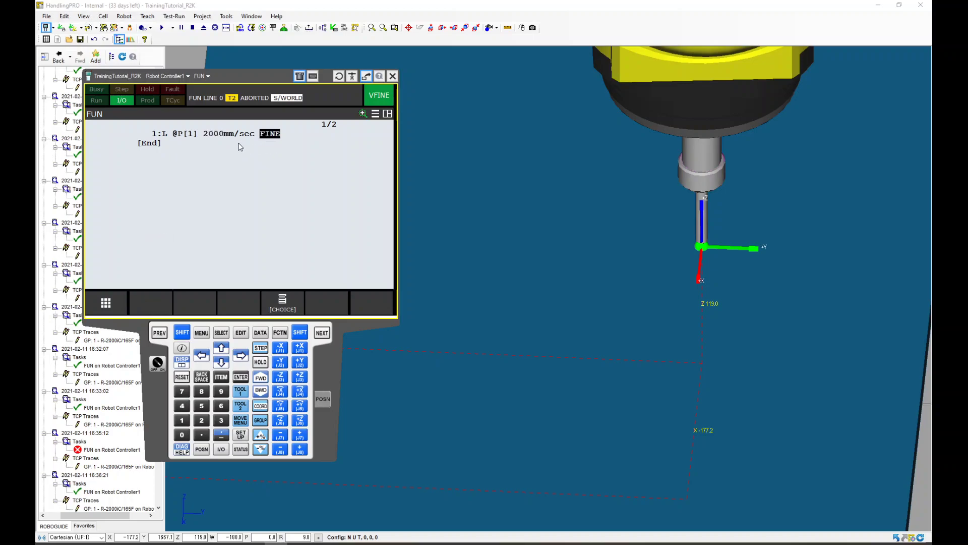
pyautogui.scroll(-5, 522, 183)
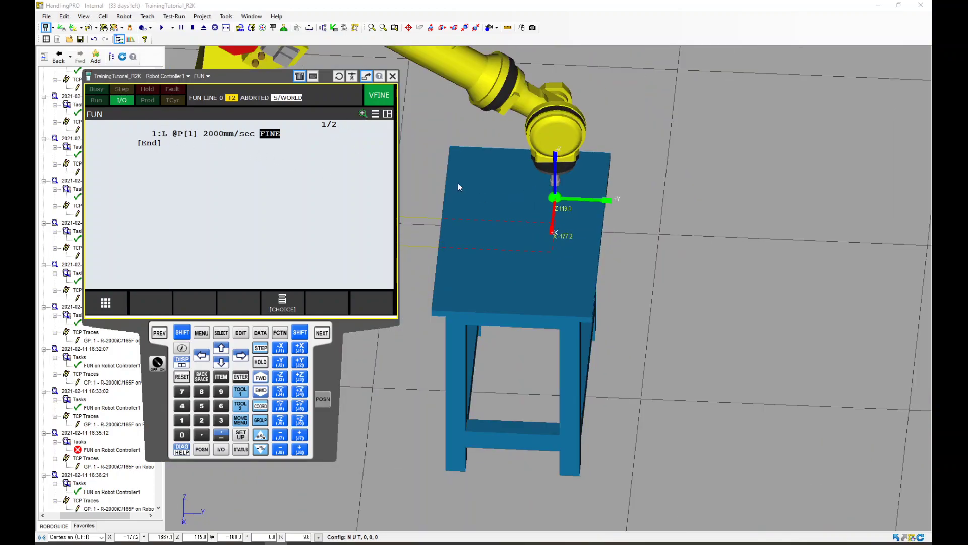
# Move the tool to two table corners and record them as L P[2] and P[3] 2000mm/sec FINE
pyautogui.scroll(3, 555, 251)
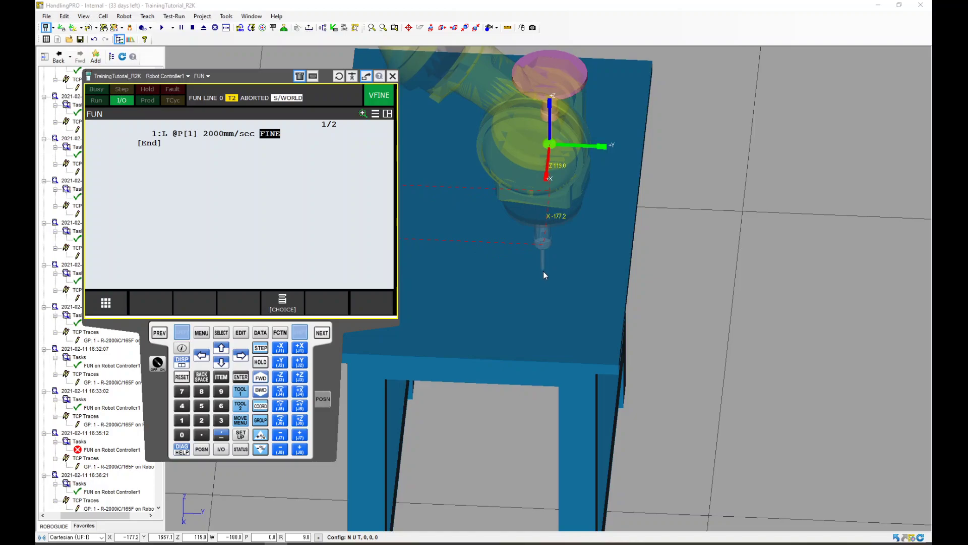
pyautogui.scroll(-2, 598, 235)
pyautogui.keyDown('ctrl'); pyautogui.keyDown('shift'); pyautogui.click(598, 235); pyautogui.keyUp('shift'); pyautogui.keyUp('ctrl')
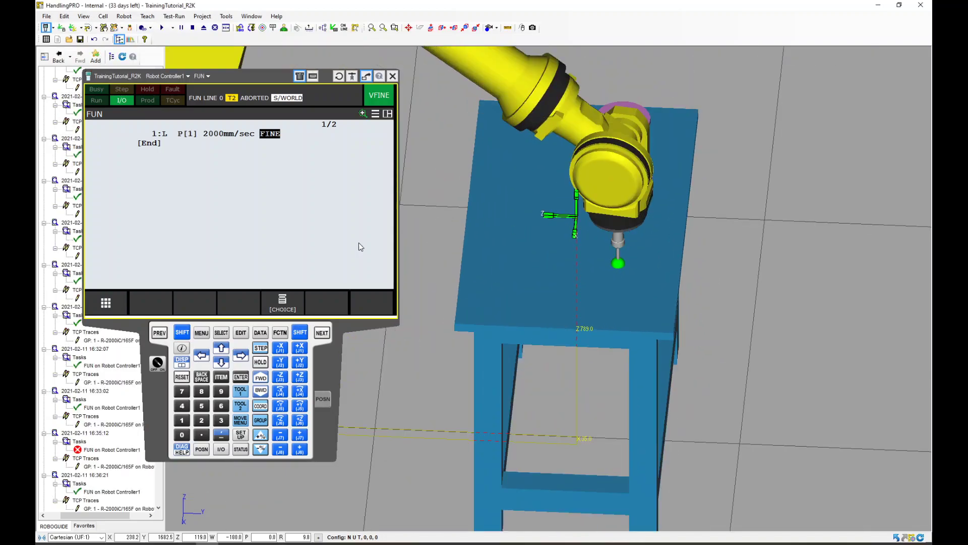
pyautogui.click(149, 143)
pyautogui.click(149, 308)
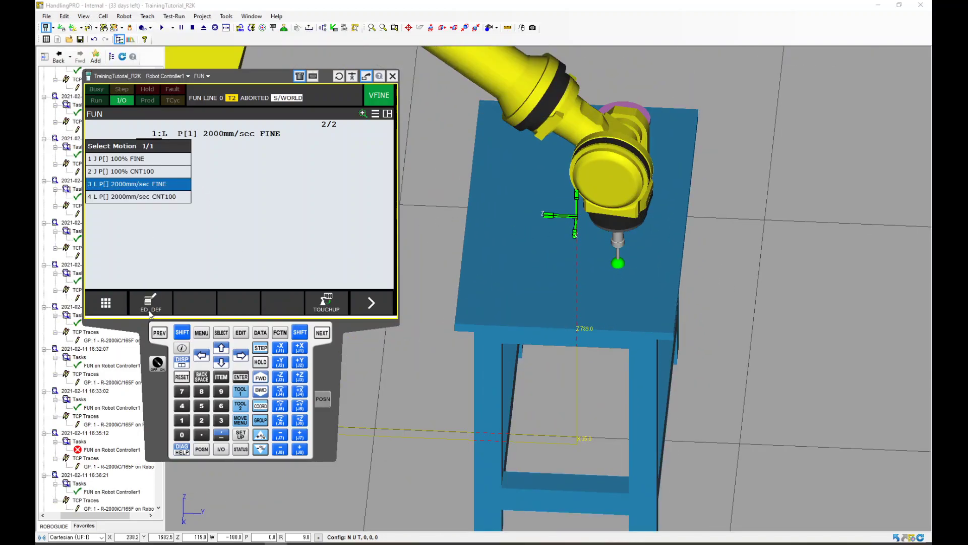
pyautogui.click(139, 183)
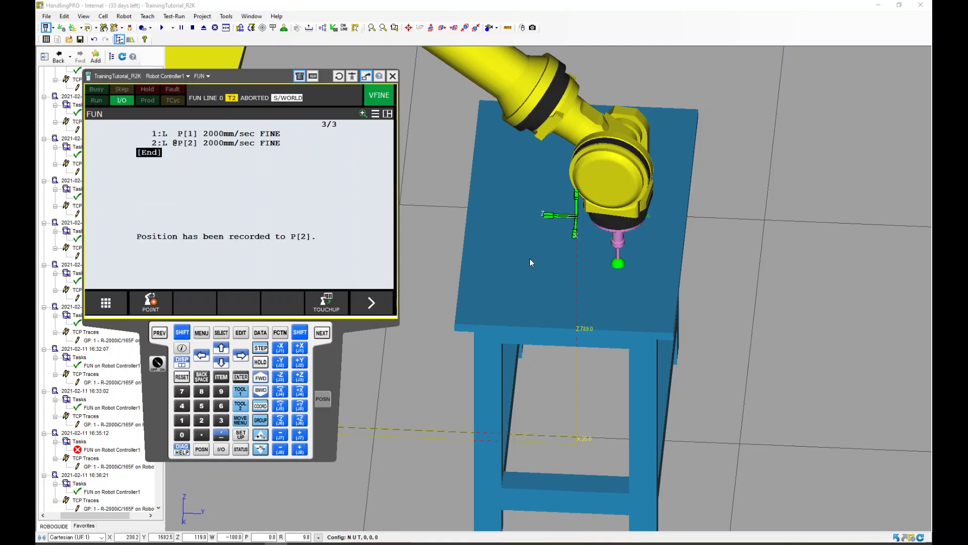
pyautogui.keyDown('ctrl'); pyautogui.keyDown('shift'); pyautogui.click(513, 264); pyautogui.keyUp('shift'); pyautogui.keyUp('ctrl')
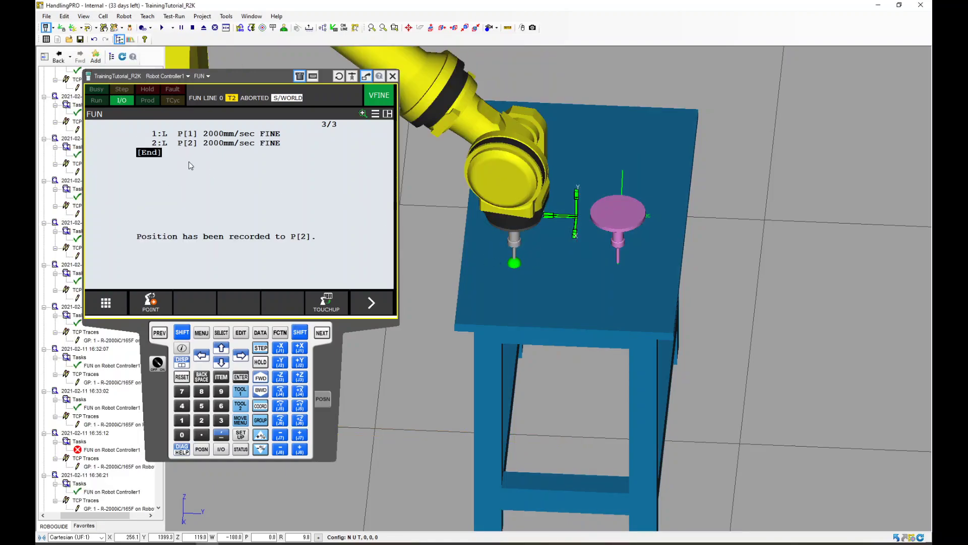
pyautogui.click(150, 303)
pyautogui.click(130, 184)
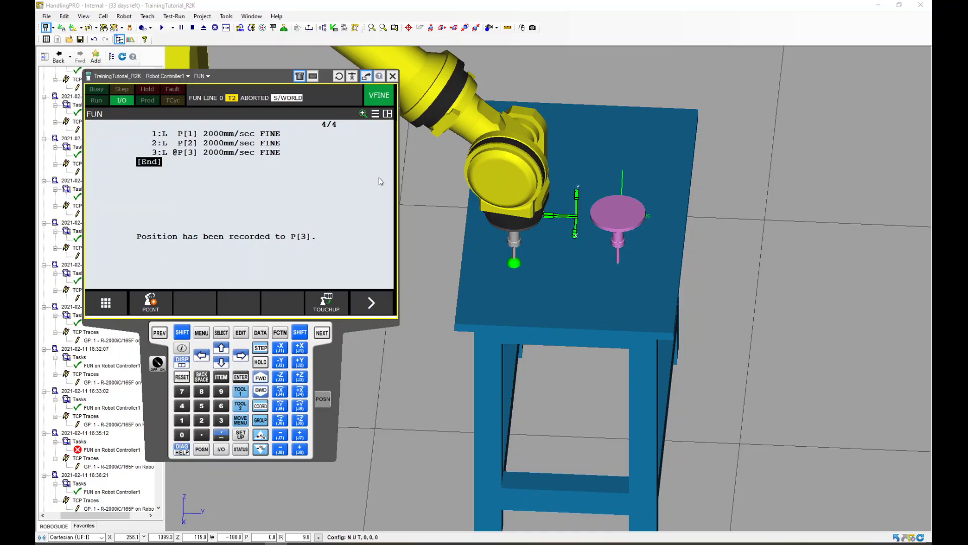
# Record the next table corner as L P[4] 2000mm/sec FINE
pyautogui.moveTo(580, 172)
pyautogui.mouseDown()
pyautogui.moveTo(562, 180)
pyautogui.moveTo(524, 171)
pyautogui.mouseUp()
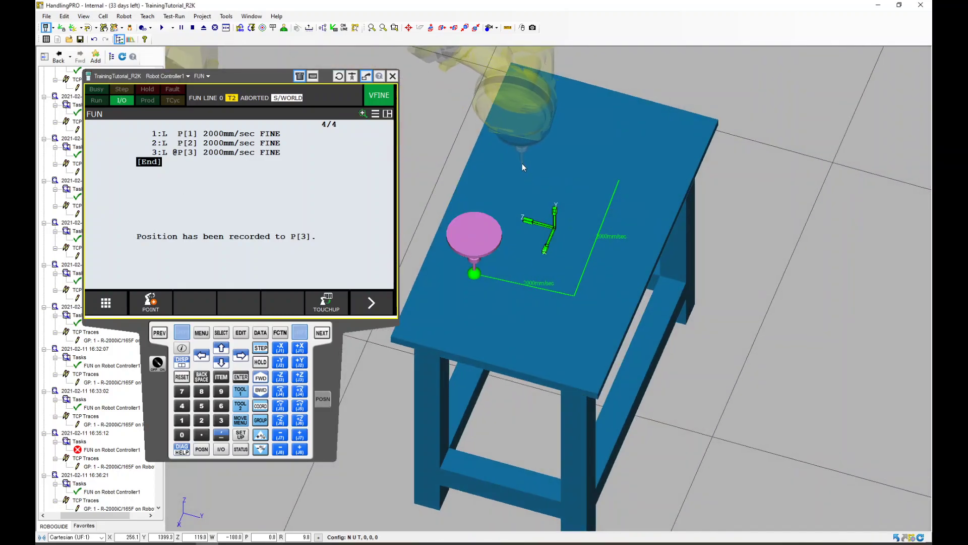
pyautogui.keyDown('ctrl'); pyautogui.keyDown('shift'); pyautogui.click(521, 165); pyautogui.keyUp('shift'); pyautogui.keyUp('ctrl')
pyautogui.click(151, 303)
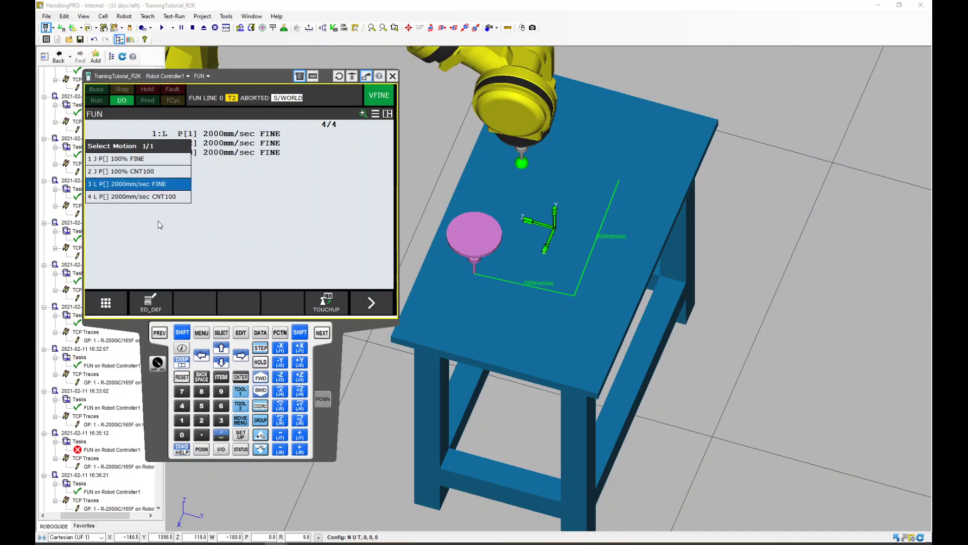
pyautogui.click(130, 185)
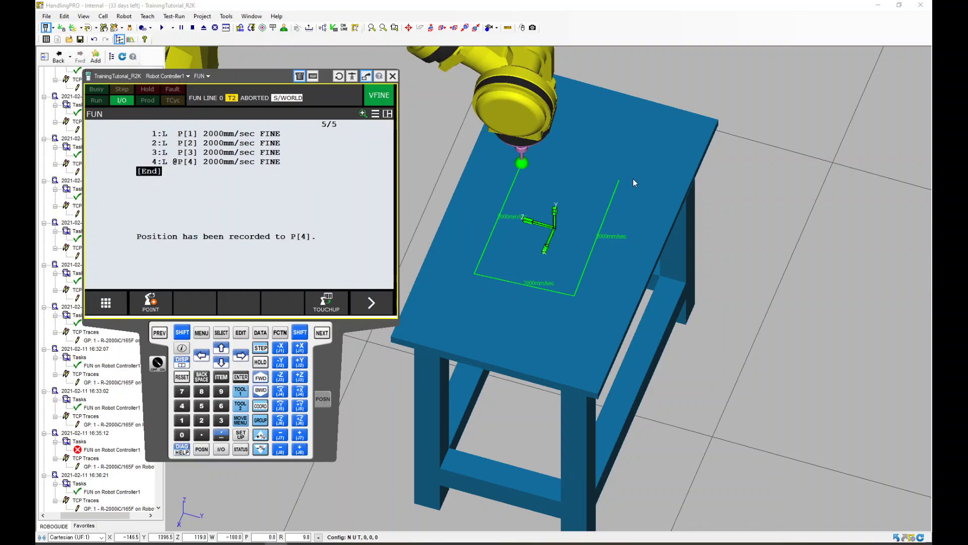
# Add a fifth linear 2000mm/sec FINE move and change its target from P[5] to P[1]
pyautogui.click(154, 305)
pyautogui.click(135, 184)
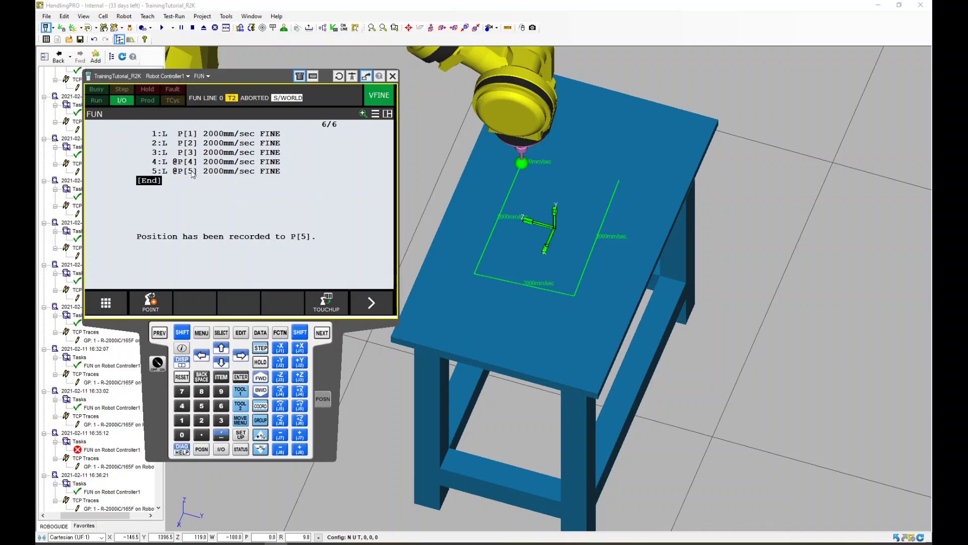
pyautogui.click(190, 171)
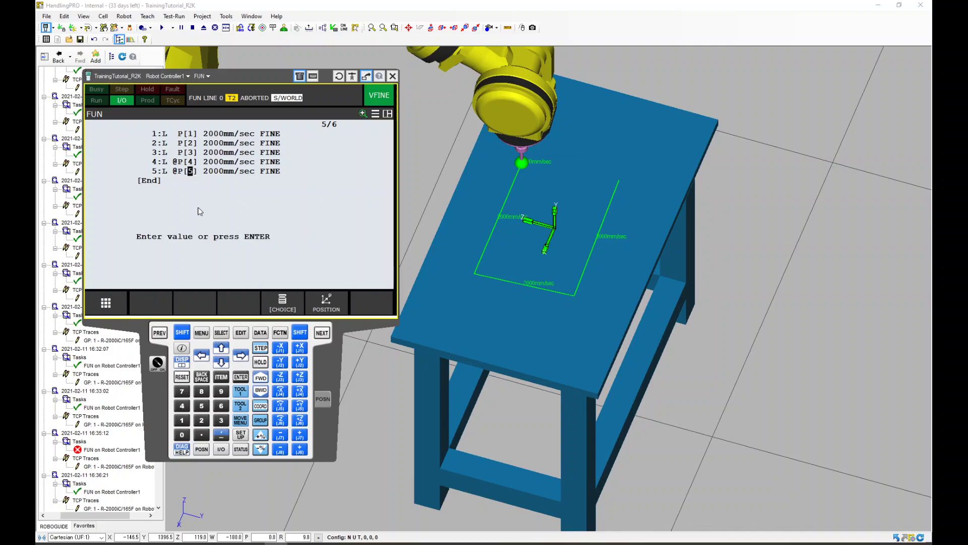
pyautogui.write('1')
pyautogui.press('Return')
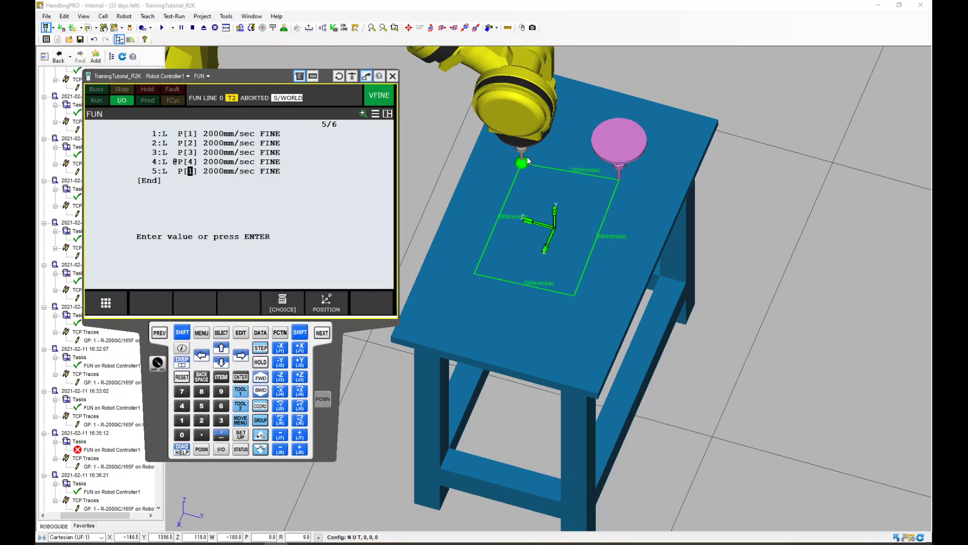
# Run FUN from line 1 so the robot traces the rectangle and ends back at P[1]
pyautogui.click(154, 134)
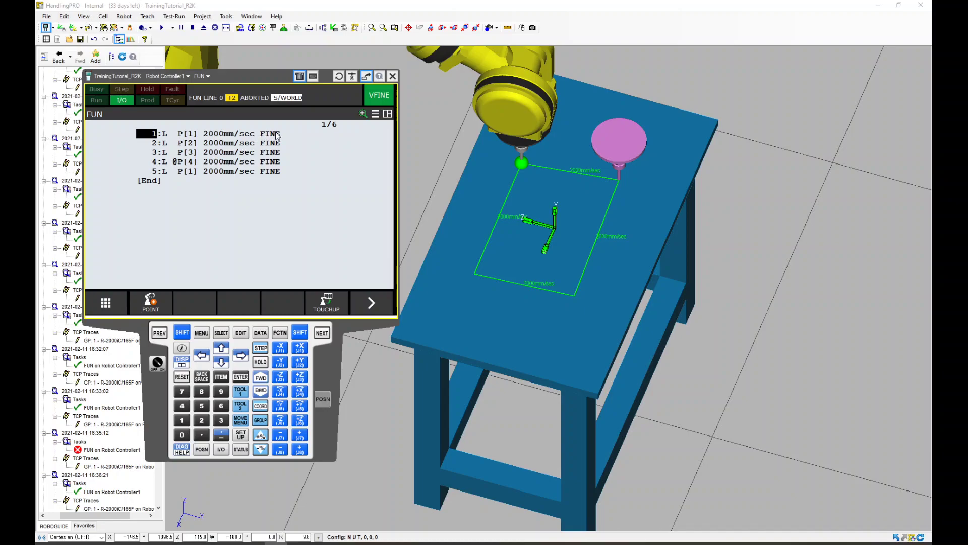
pyautogui.scroll(-3, 656, 208)
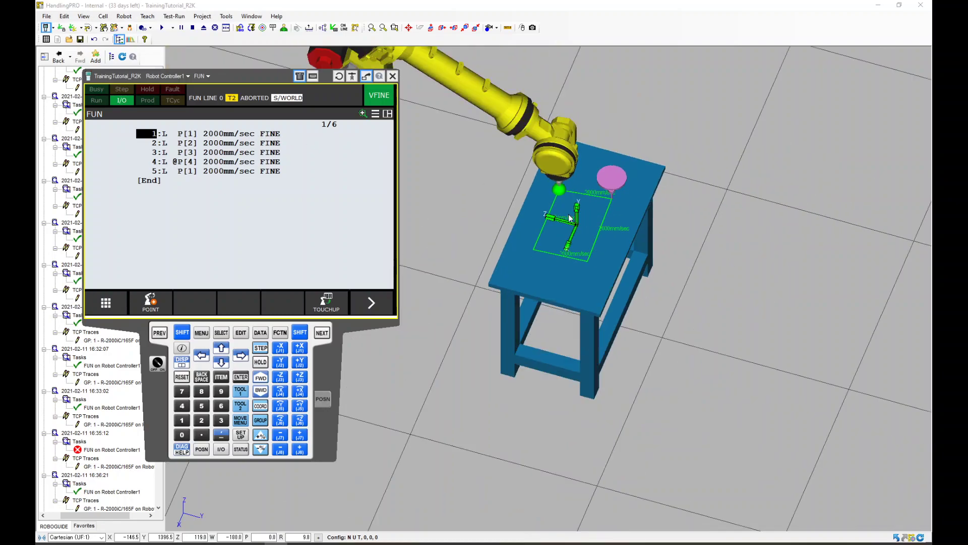
pyautogui.scroll(3, 543, 209)
pyautogui.scroll(1, 575, 238)
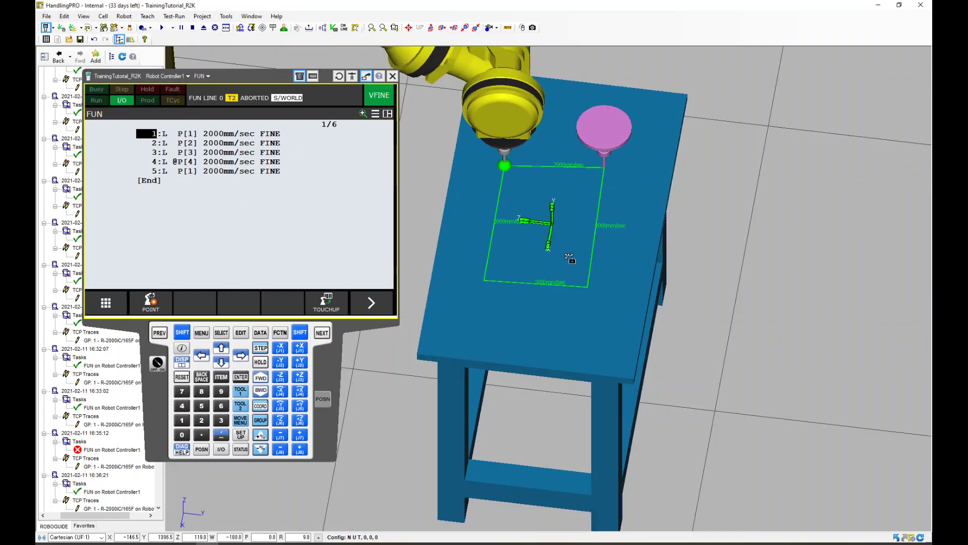
pyautogui.click(162, 27)
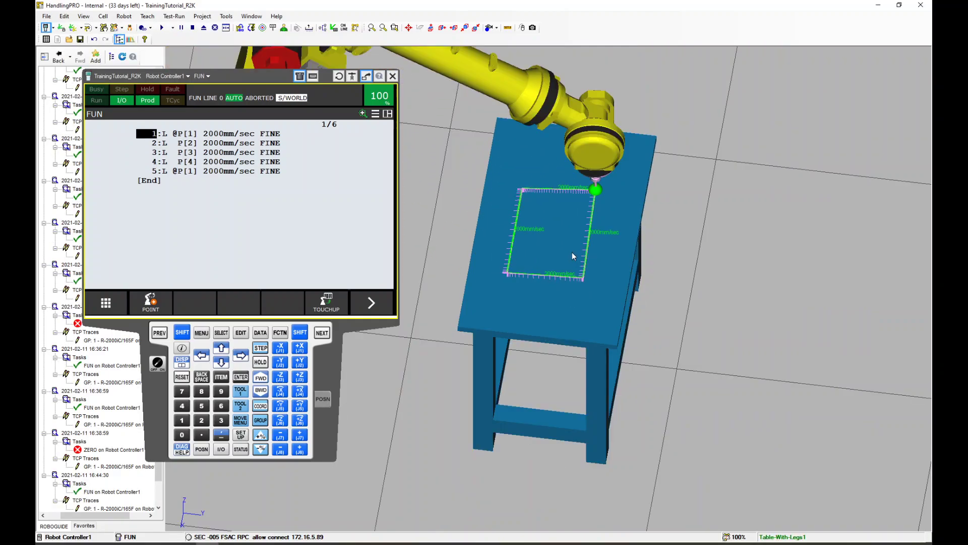
pyautogui.moveTo(570, 255)
pyautogui.mouseDown()
pyautogui.moveTo(558, 266)
pyautogui.moveTo(566, 253)
pyautogui.mouseUp()
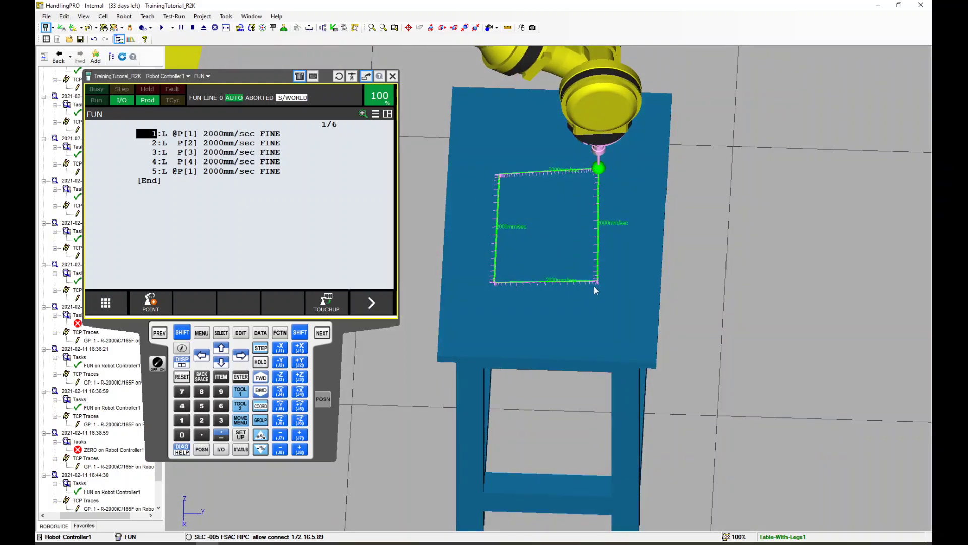
pyautogui.click(225, 28)
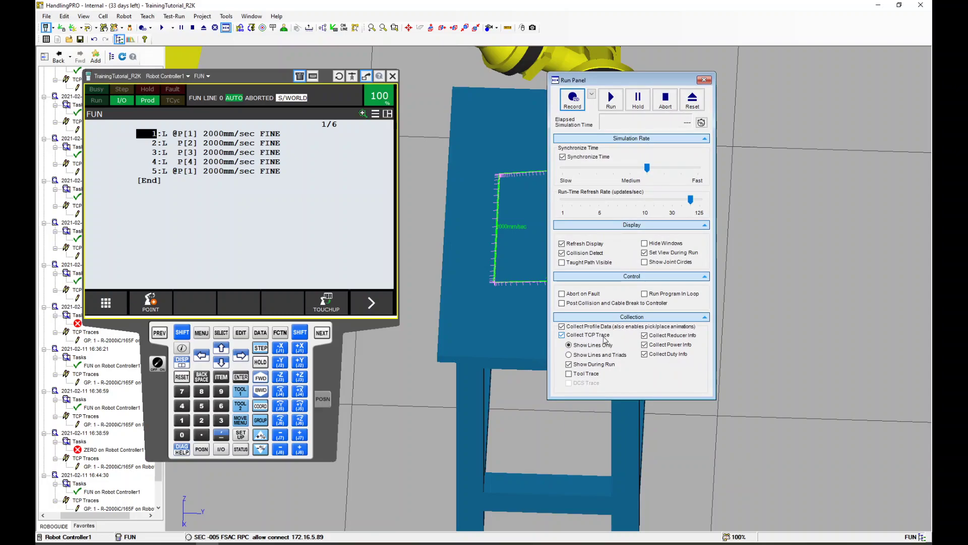
pyautogui.click(563, 336)
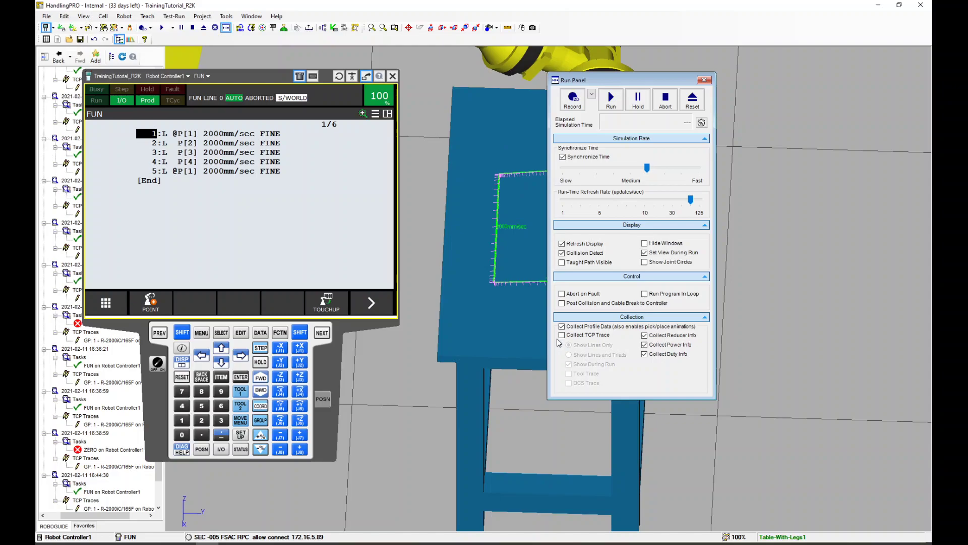
pyautogui.click(561, 335)
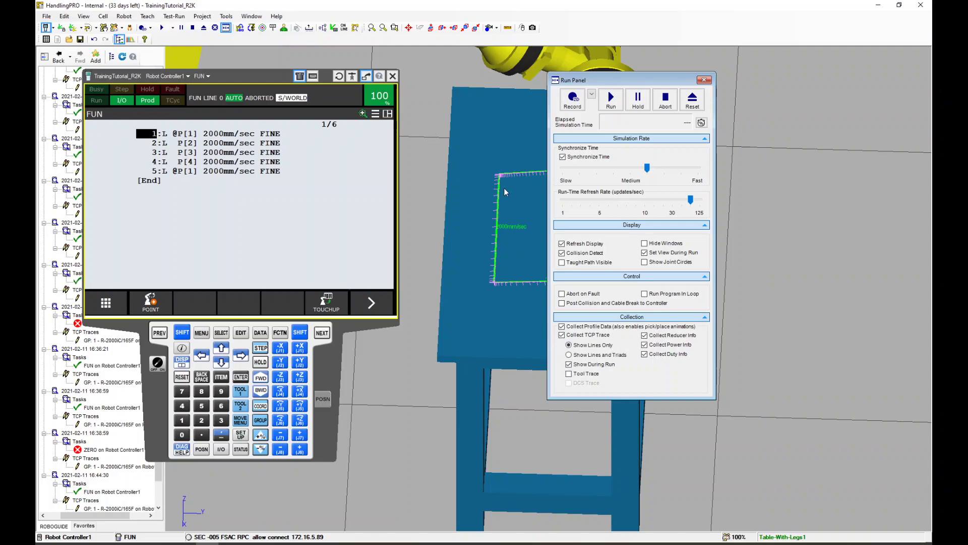
pyautogui.click(704, 80)
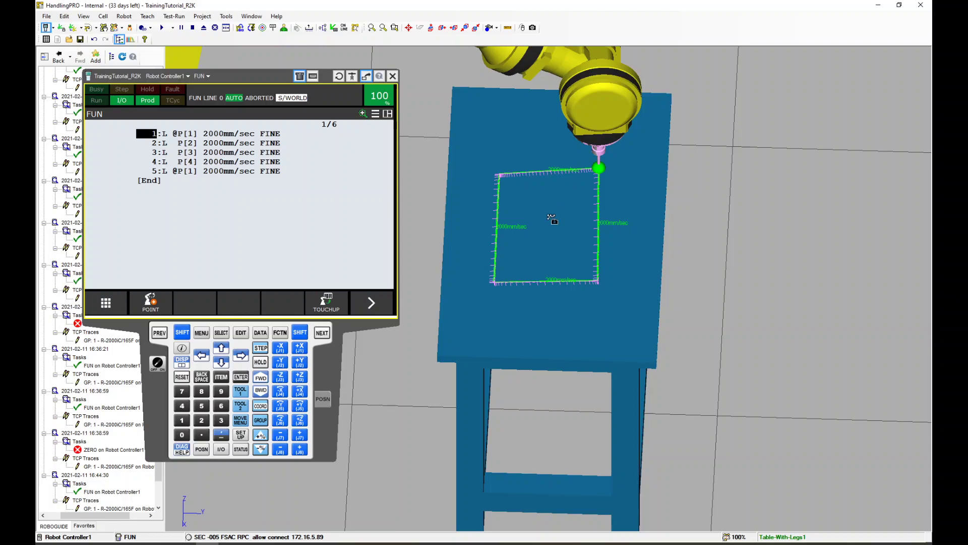
# Rerun FUN from a top-down view, redrawing the rectangular 2000mm/sec trace
pyautogui.moveTo(552, 218); pyautogui.dragTo(538, 243)
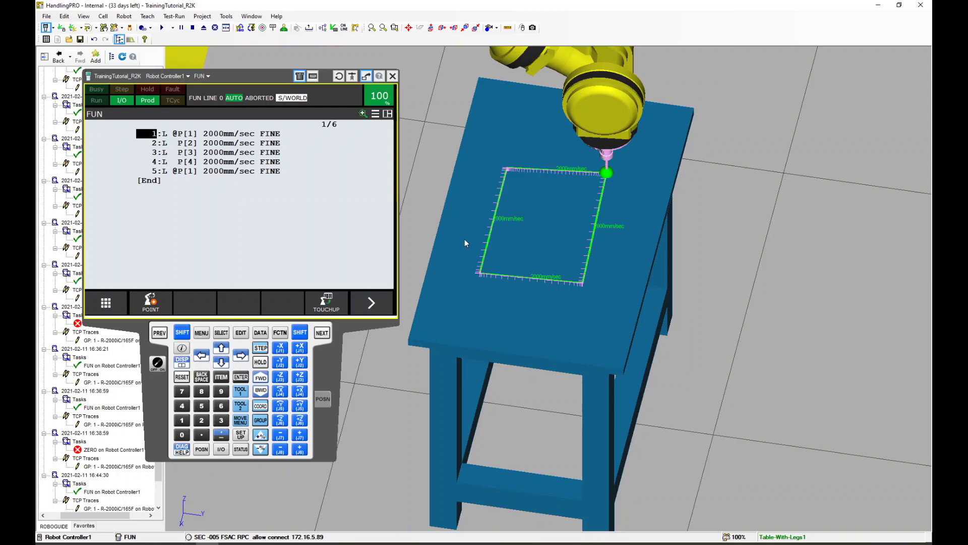
pyautogui.click(162, 27)
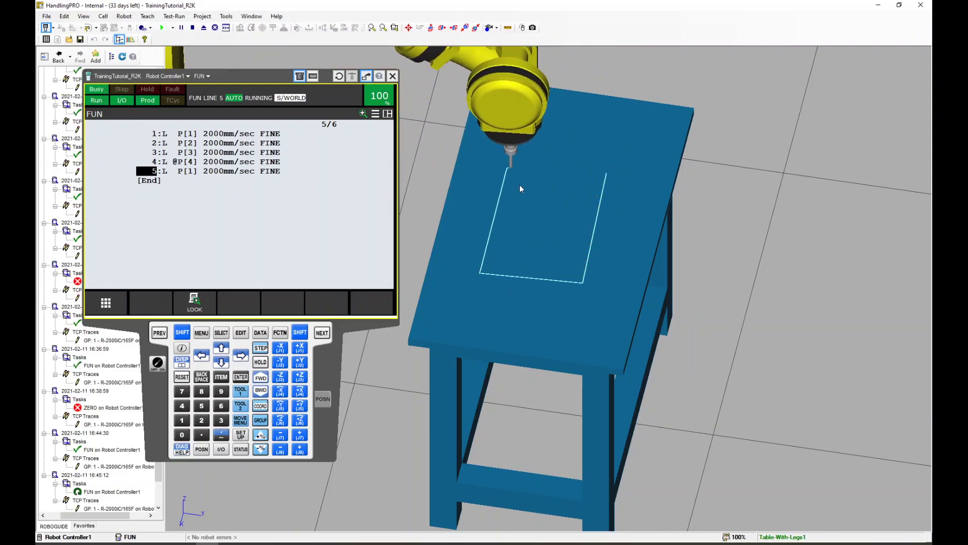
pyautogui.click(272, 135)
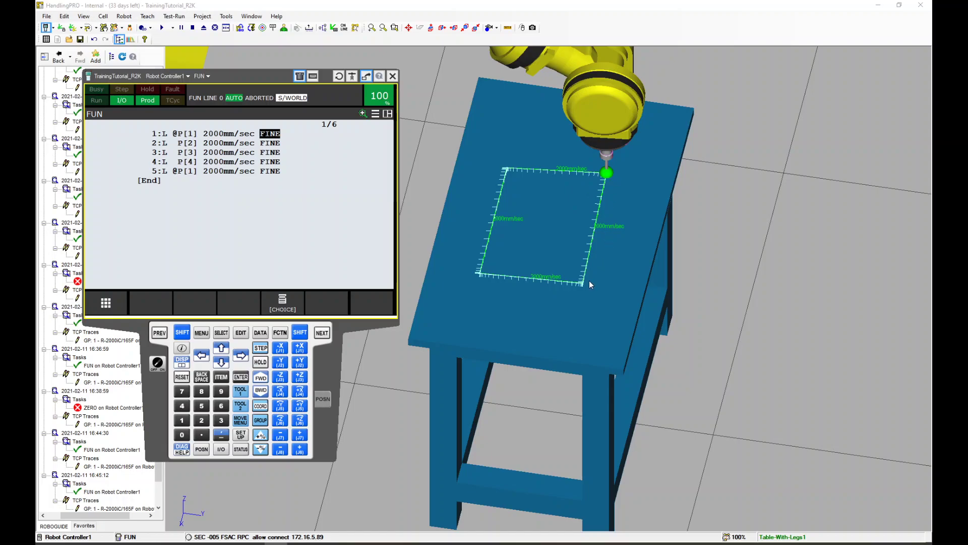
# Zoom in on the first table and run FUN again in simulation to redraw the rectangle
pyautogui.scroll(2, 588, 280)
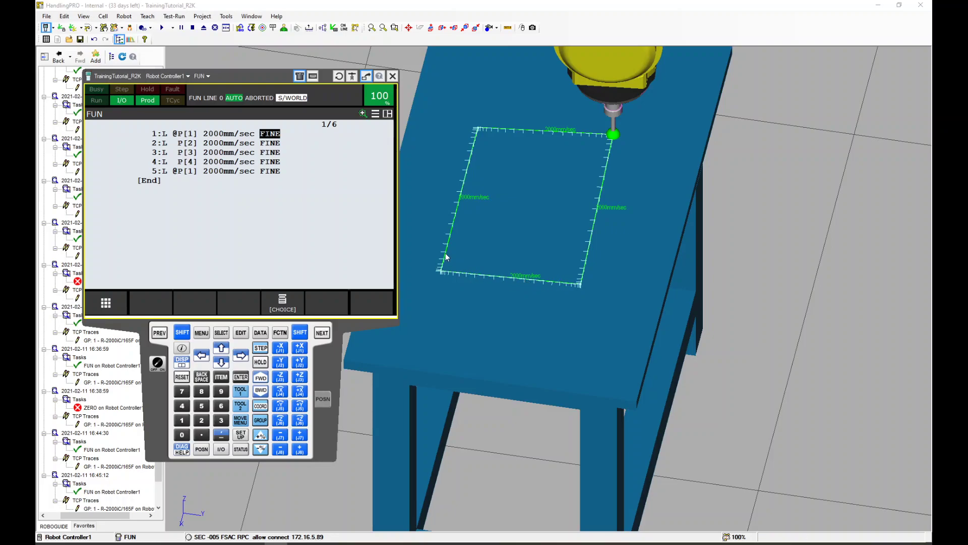
pyautogui.scroll(-5, 519, 204)
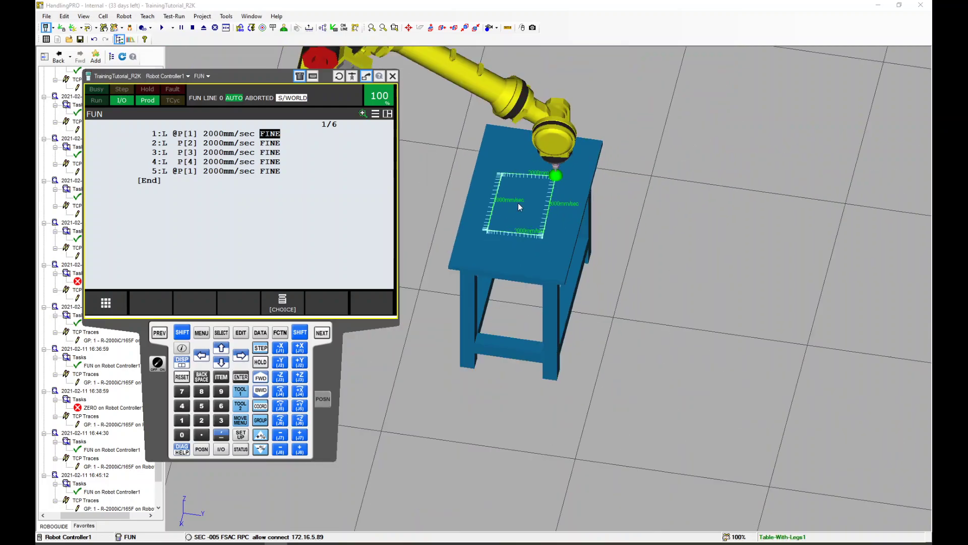
pyautogui.scroll(6, 438, 190)
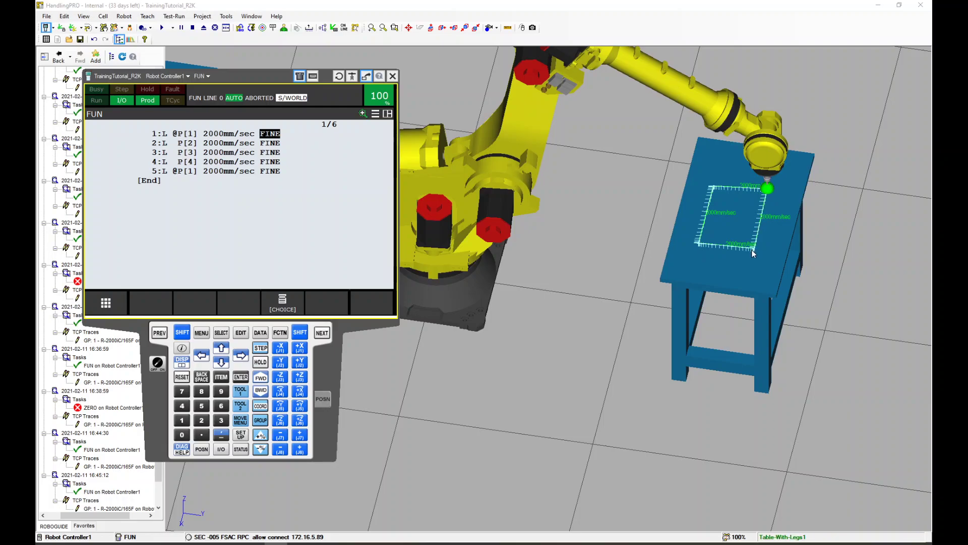
pyautogui.scroll(3, 734, 252)
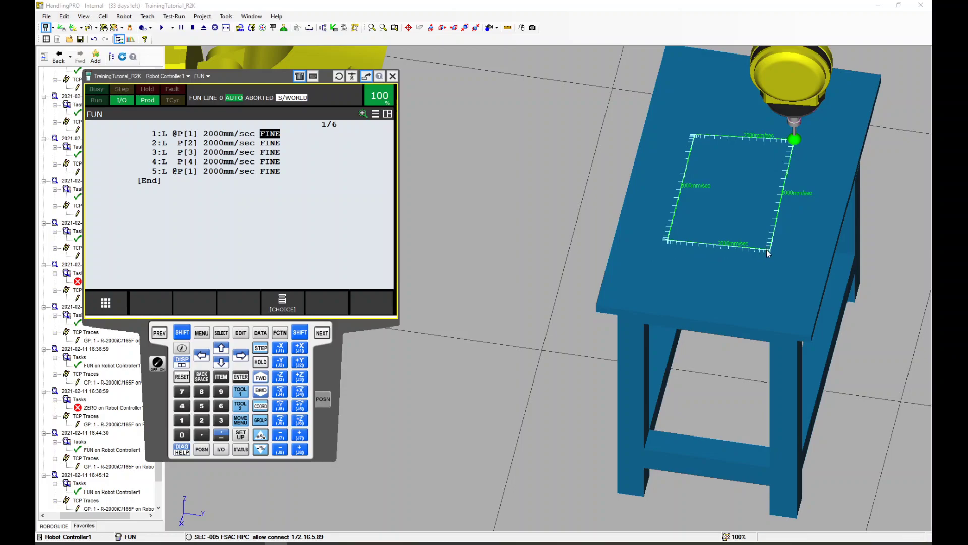
pyautogui.scroll(-5, 674, 244)
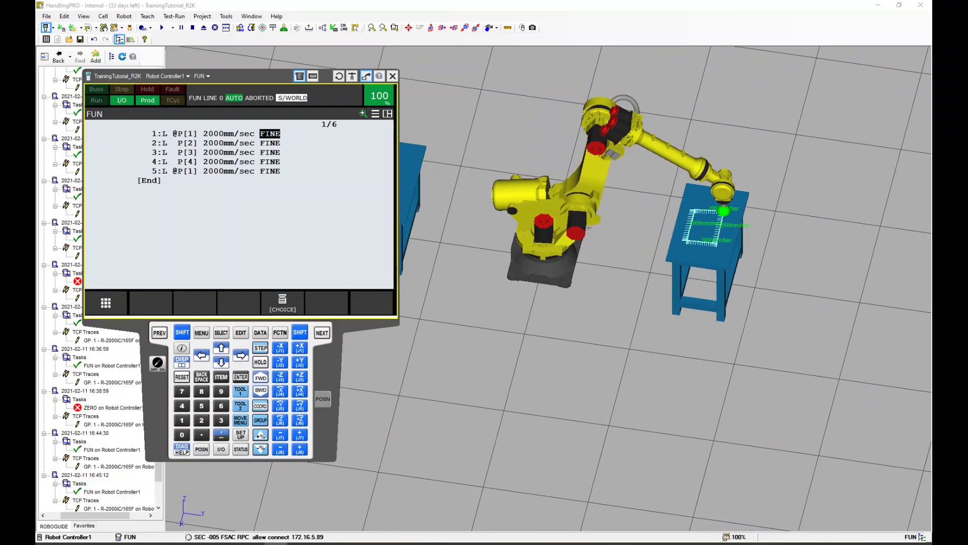
pyautogui.scroll(3, 725, 242)
pyautogui.scroll(-5, 600, 245)
pyautogui.scroll(3, 522, 204)
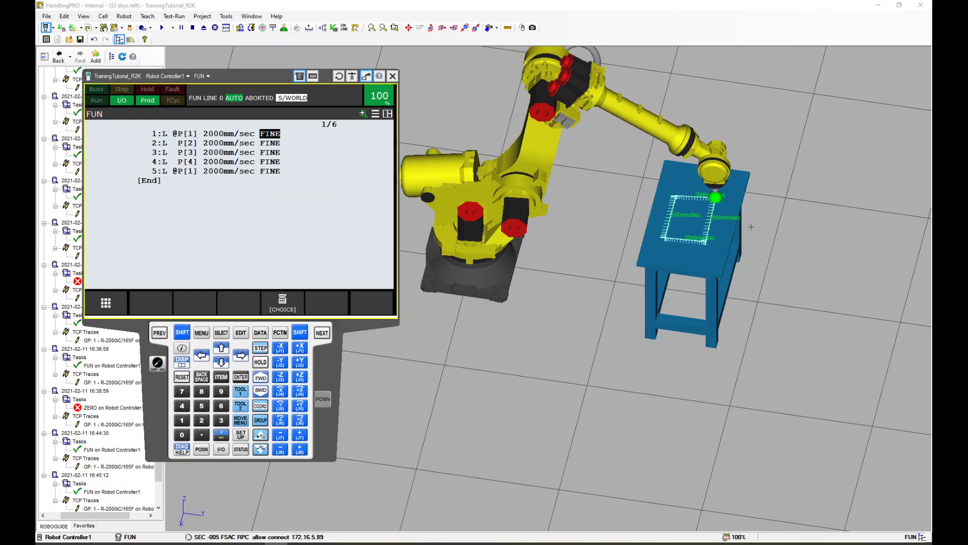
pyautogui.scroll(3, 691, 243)
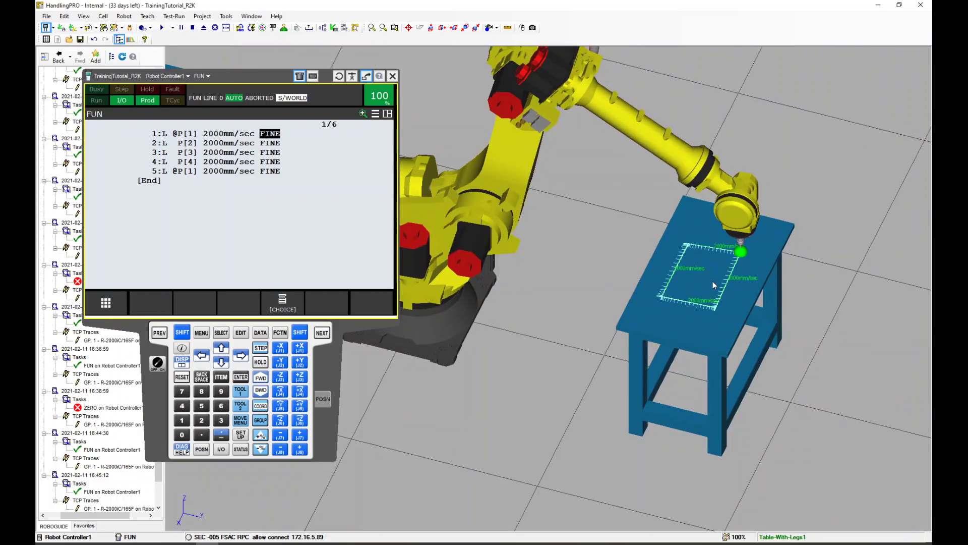
pyautogui.scroll(-3, 706, 281)
pyautogui.scroll(4, 706, 280)
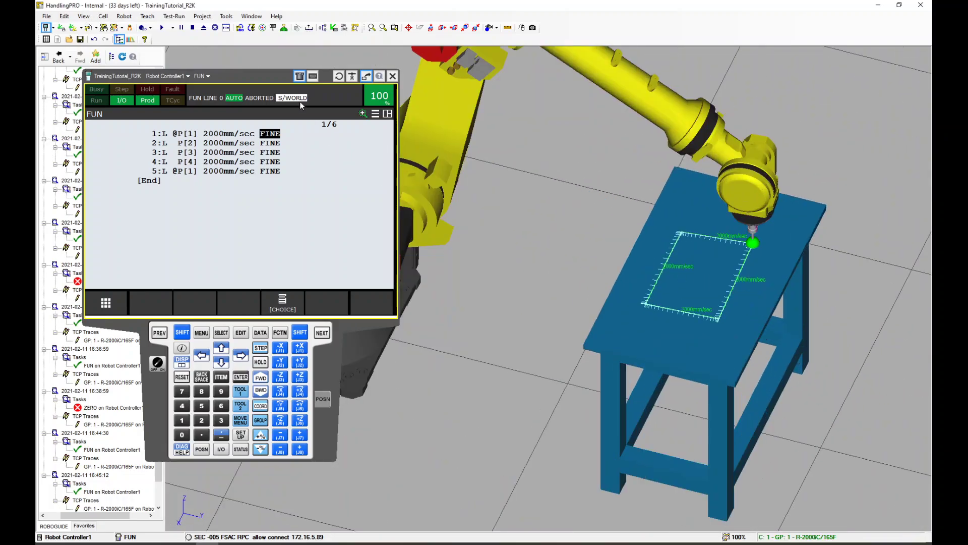
pyautogui.click(160, 28)
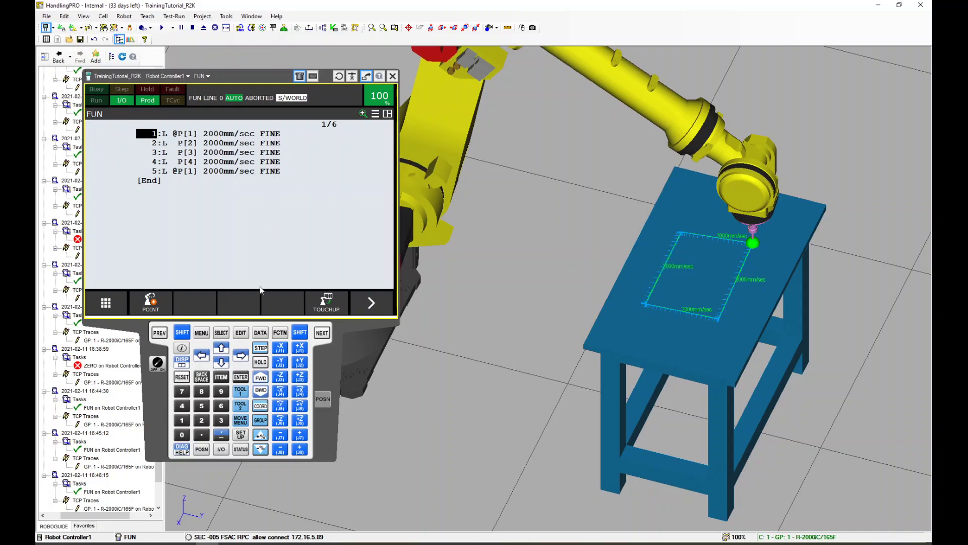
# Enable the pendant and change lines 1 and 2 from FINE to CNT100
pyautogui.click(157, 366)
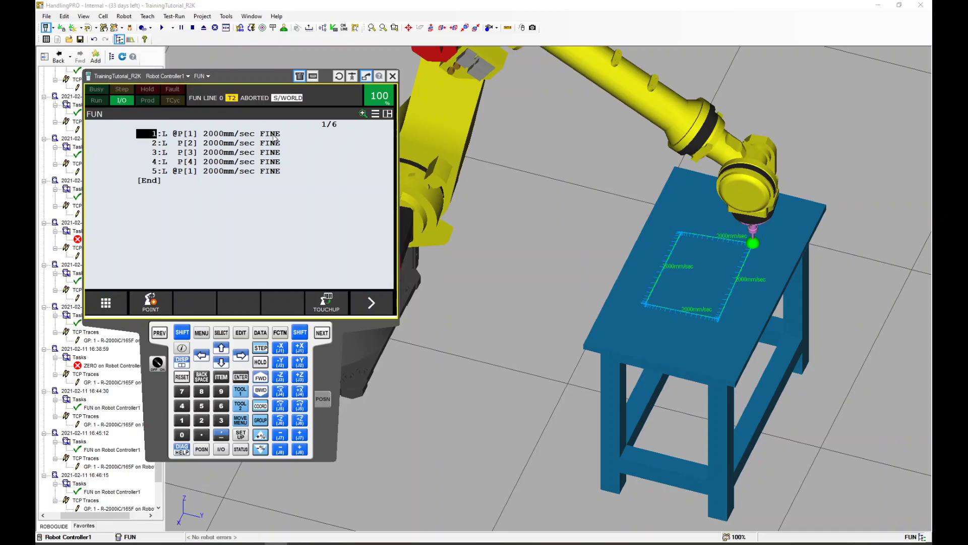
pyautogui.click(273, 134)
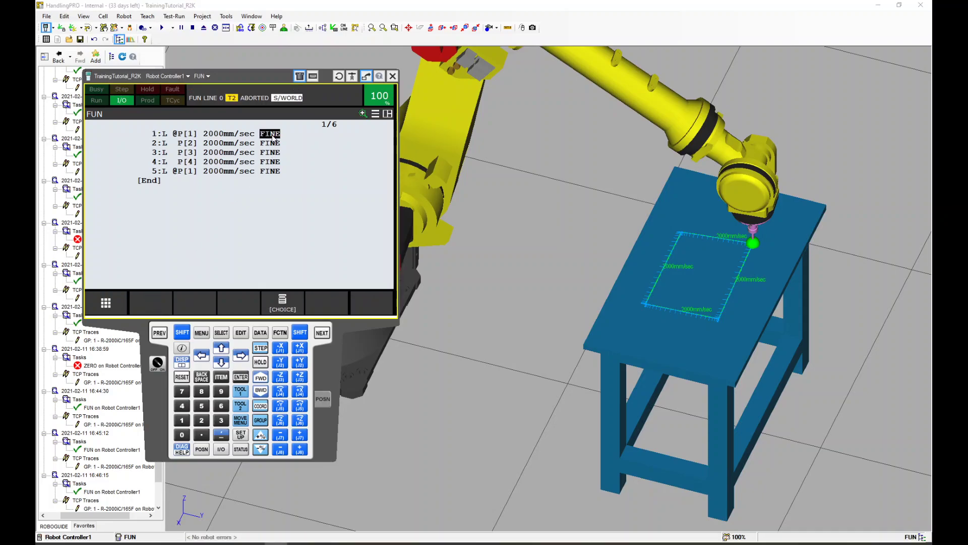
pyautogui.click(283, 307)
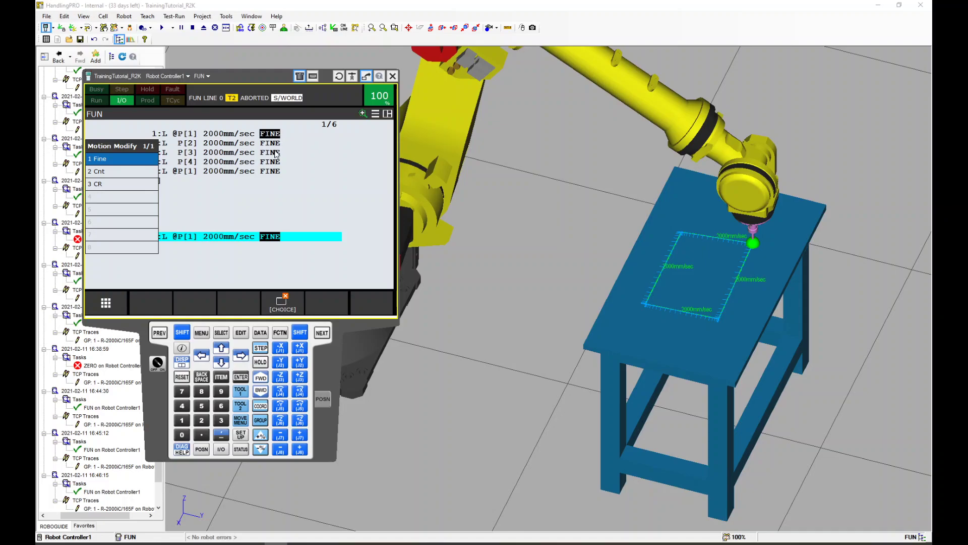
pyautogui.click(120, 172)
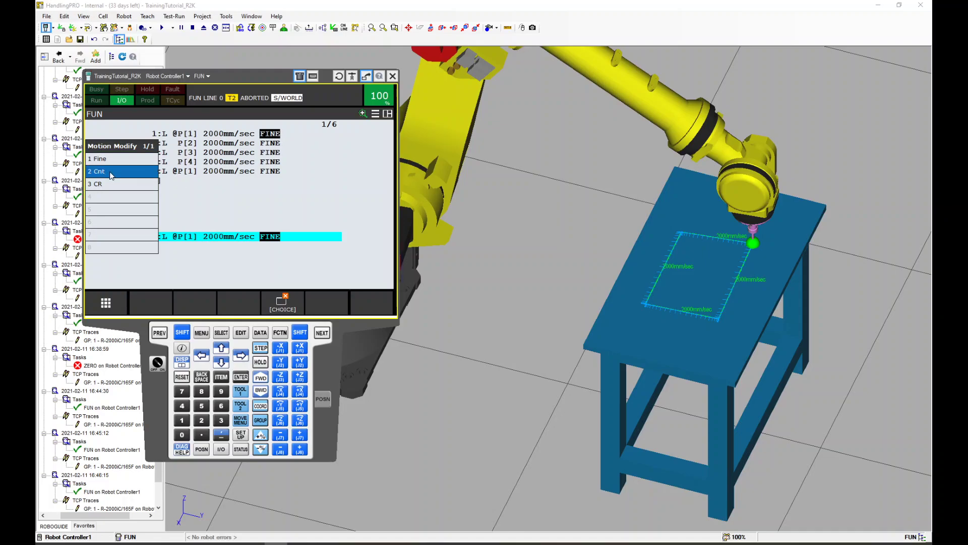
pyautogui.click(111, 175)
pyautogui.press('Down')
pyautogui.press('Right')
pyautogui.press('F4')
pyautogui.doubleClick(111, 175)
# Switch lines 3, 4 and 5 from FINE to CNT100 termination
pyautogui.press('Down')
pyautogui.press('F4')
pyautogui.click(111, 175)
pyautogui.click(112, 175)
pyautogui.press('Down')
pyautogui.press('F4')
pyautogui.click(111, 175)
pyautogui.click(112, 175)
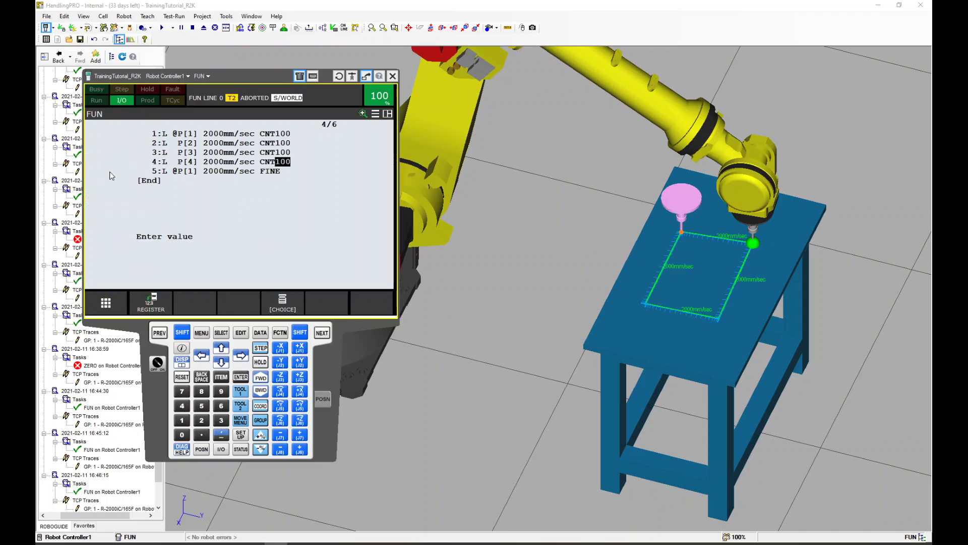
pyautogui.press('Down')
pyautogui.press('F4')
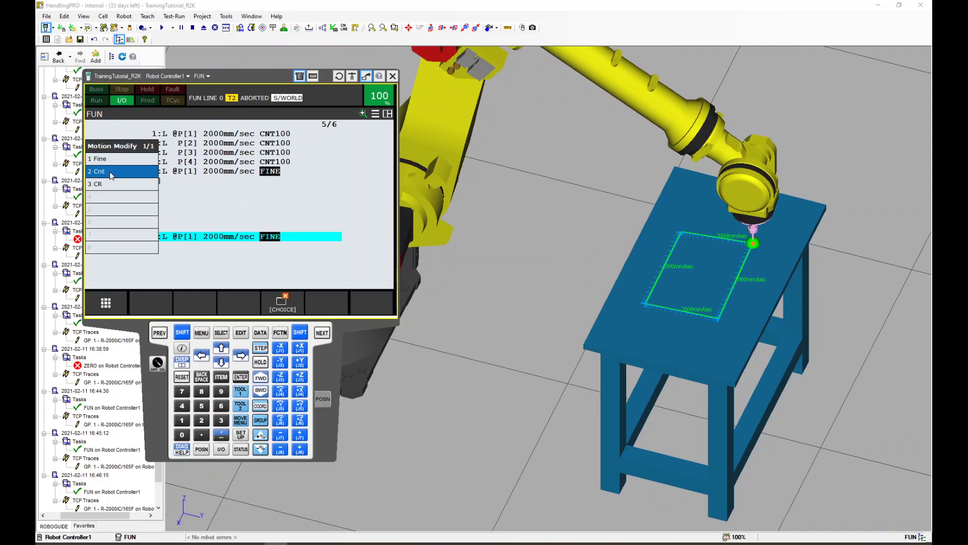
pyautogui.click(111, 174)
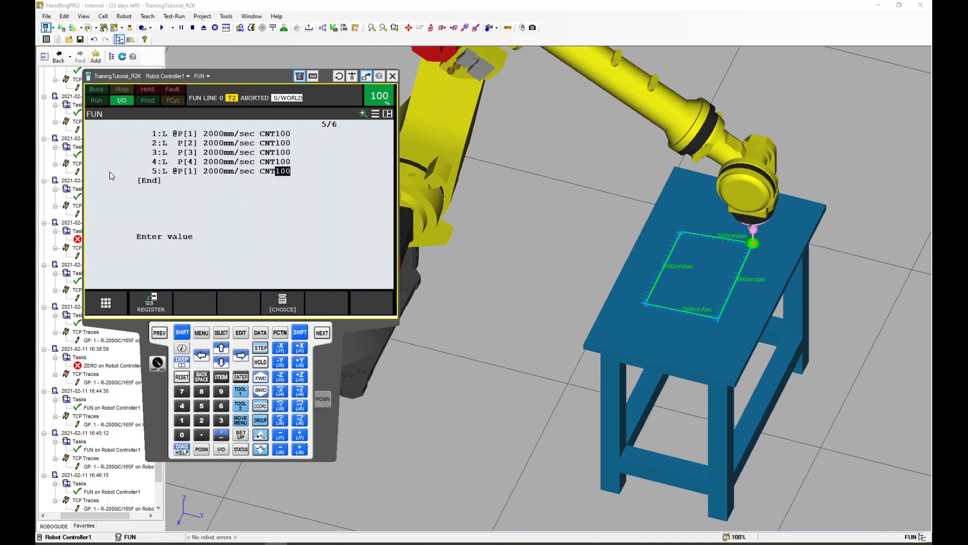
pyautogui.click(284, 133)
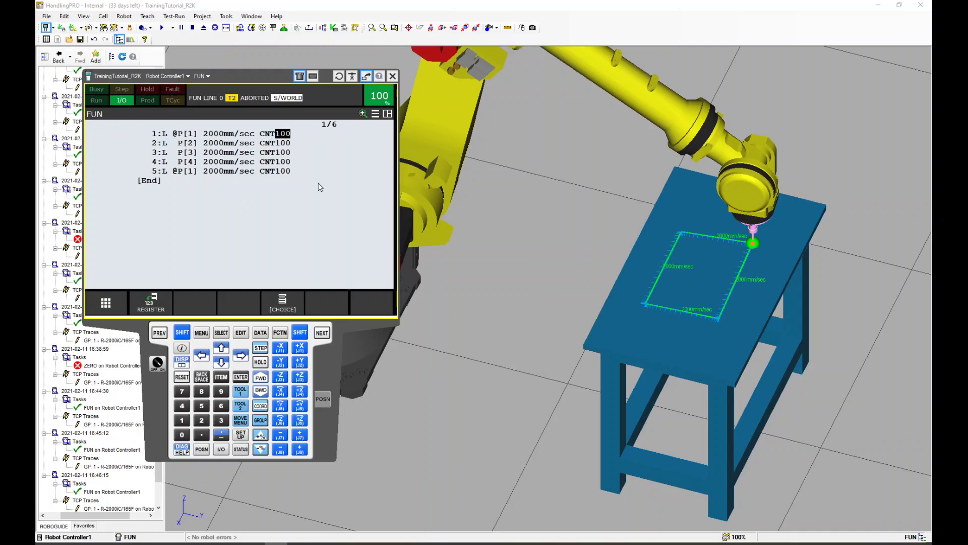
# Try CNT values 100, 75 and 23 on line 1 of FUN, settling on CNT64
pyautogui.write('0')
pyautogui.press('BackSpace')
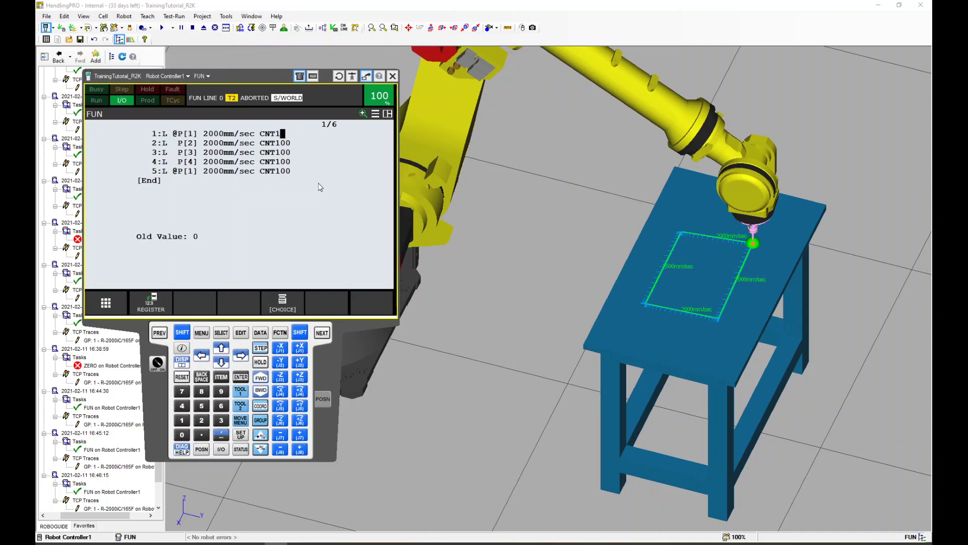
pyautogui.write('100')
pyautogui.press('Return')
pyautogui.press('Left')
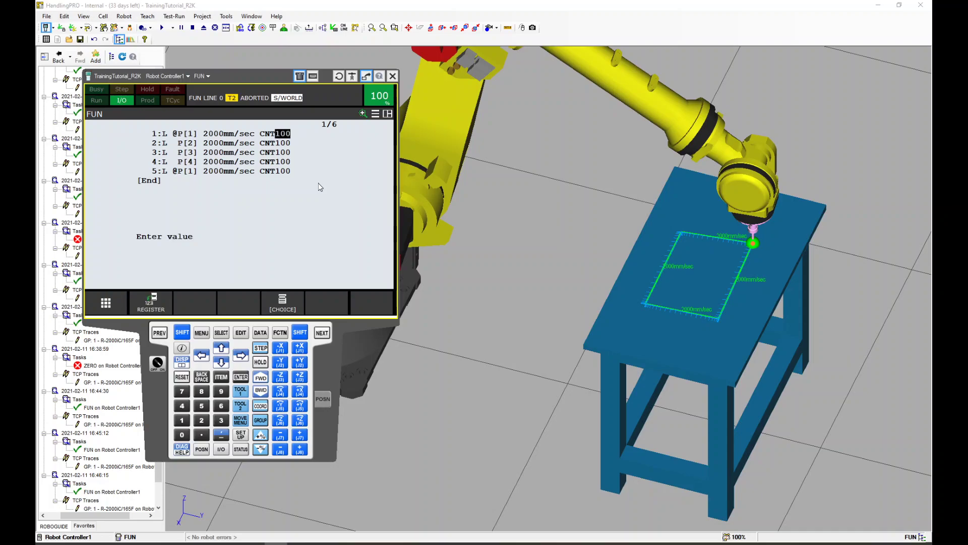
pyautogui.write('75')
pyautogui.press('Return')
pyautogui.write('23')
pyautogui.press('Return')
pyautogui.write('64')
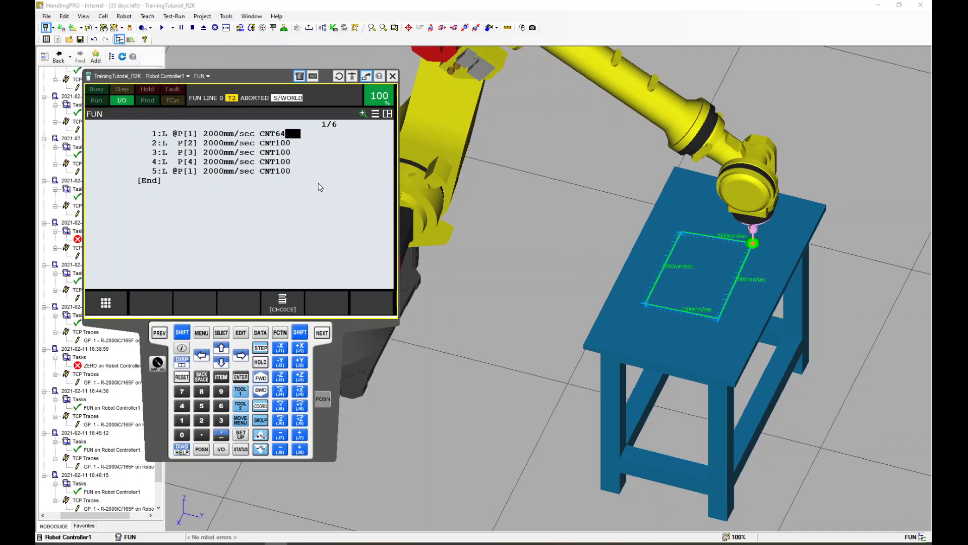
pyautogui.click(294, 143)
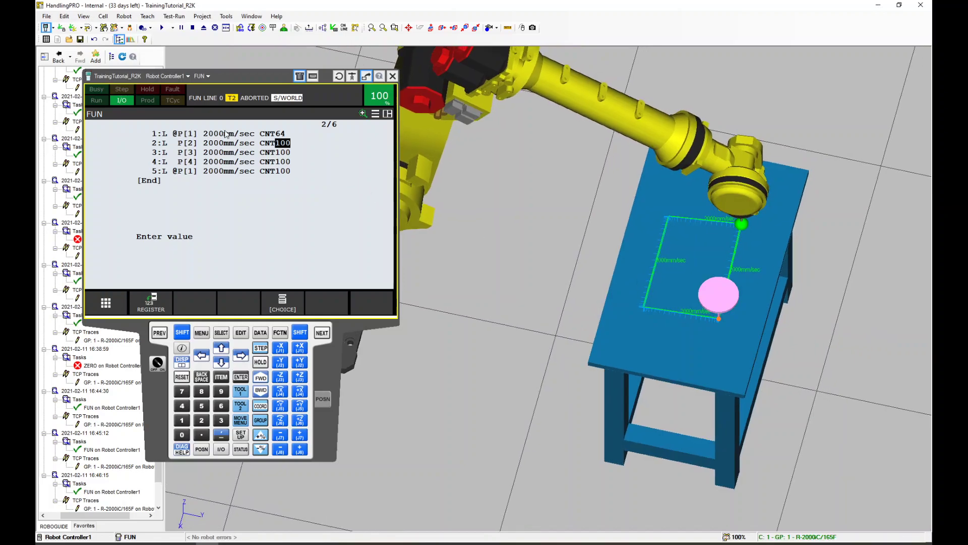
pyautogui.click(191, 134)
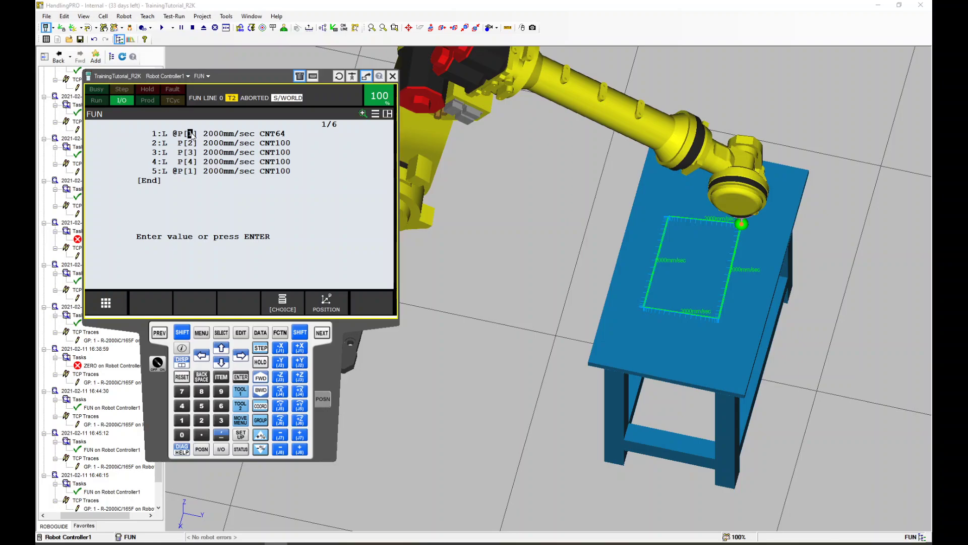
pyautogui.click(190, 143)
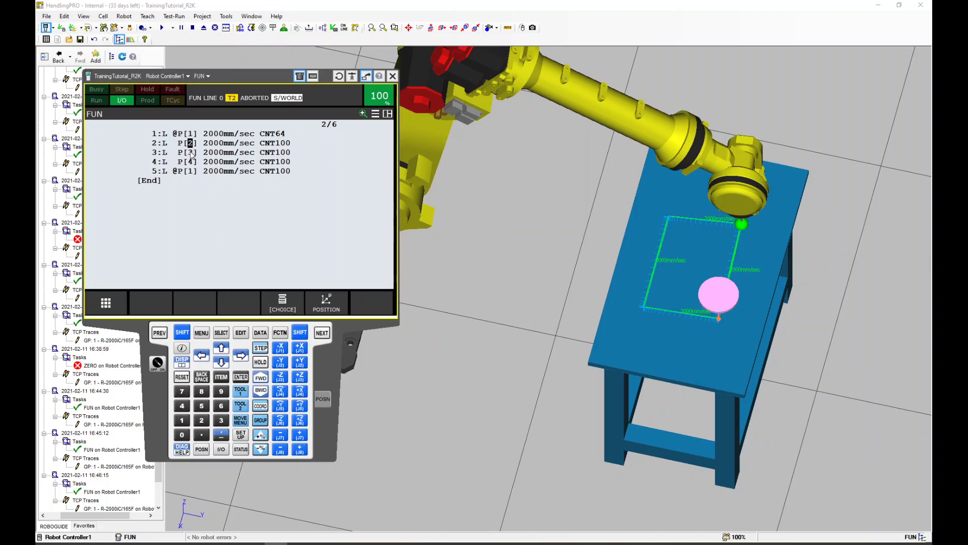
pyautogui.click(190, 152)
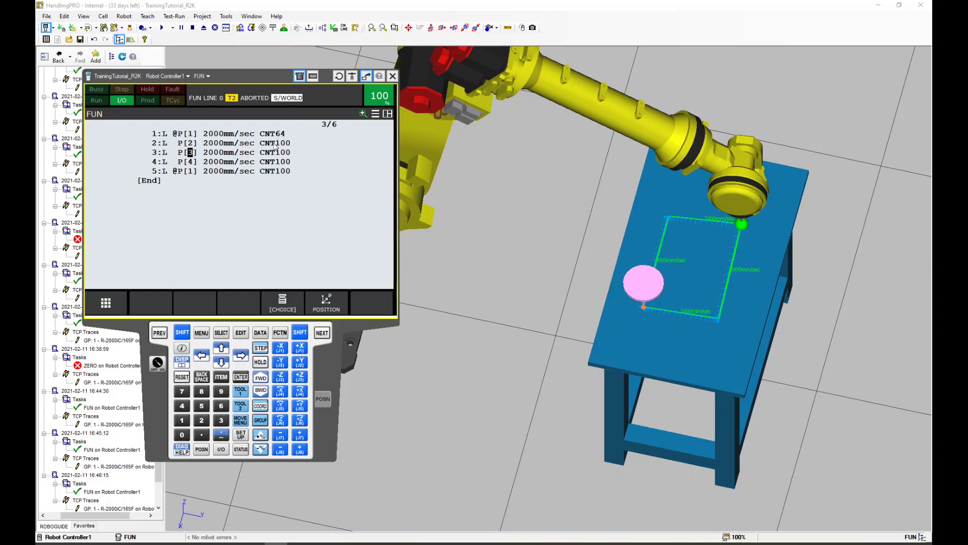
pyautogui.click(190, 144)
pyautogui.click(192, 162)
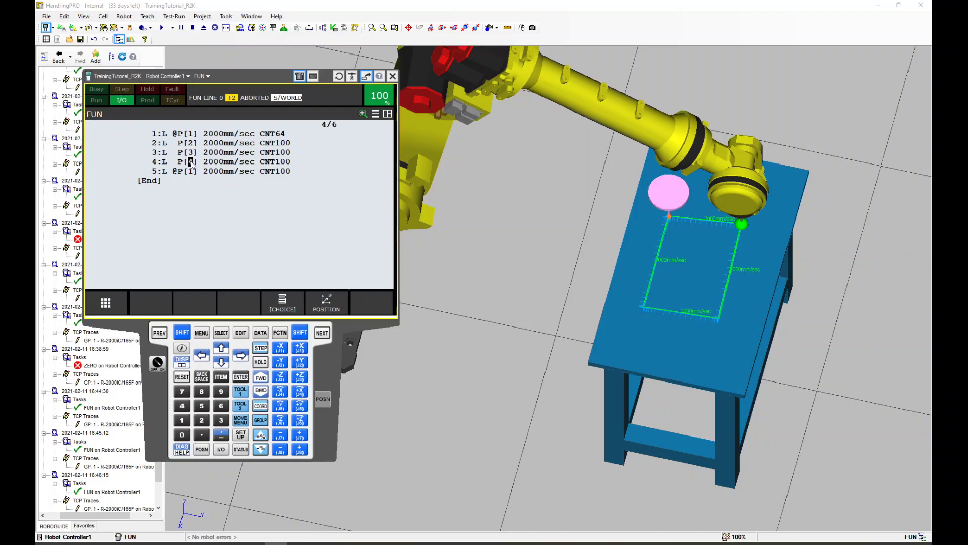
pyautogui.click(191, 172)
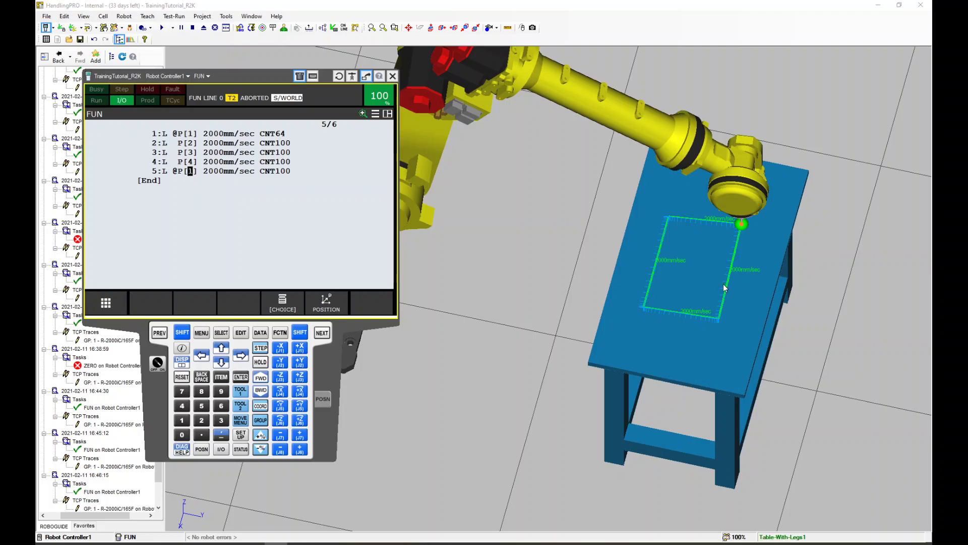
# Change the CNT value of FUN lines 1–5 to 25, returning the cursor to line 1
pyautogui.click(281, 135)
pyautogui.write('25')
pyautogui.click(283, 144)
pyautogui.write('25')
pyautogui.click(285, 152)
pyautogui.write('25')
pyautogui.click(282, 162)
pyautogui.write('25')
pyautogui.click(283, 171)
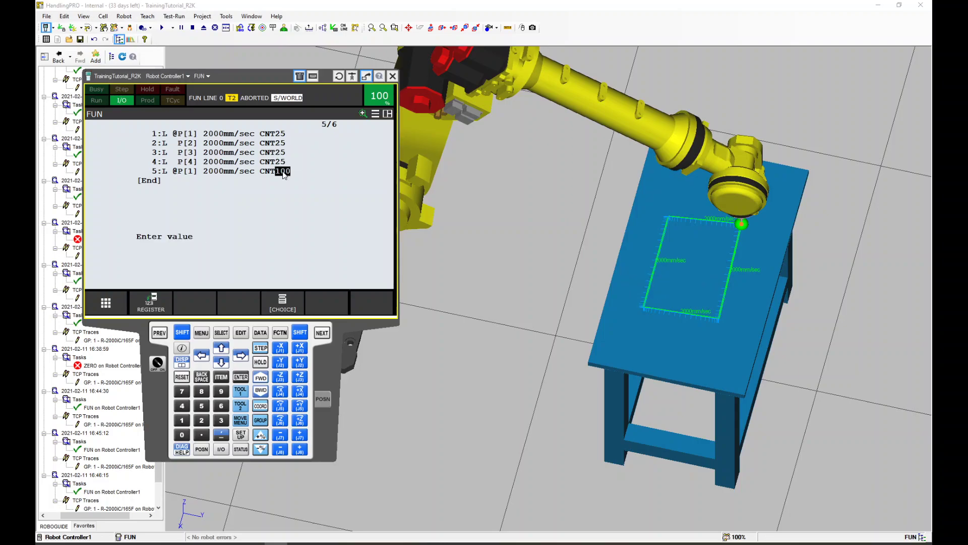
pyautogui.write('25')
pyautogui.press('Return')
pyautogui.click(155, 134)
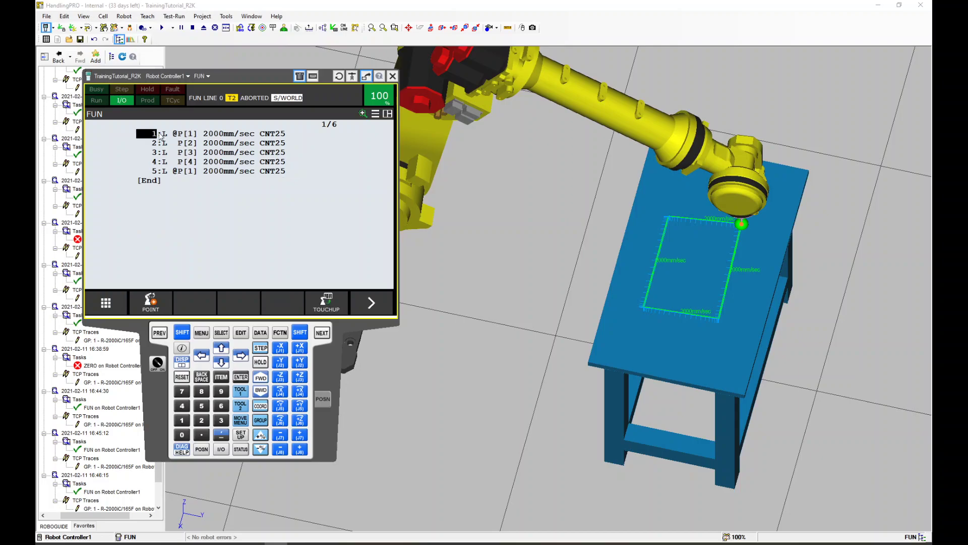
# Run FUN with CNT25 corners and zoom in on the traced box path
pyautogui.click(162, 29)
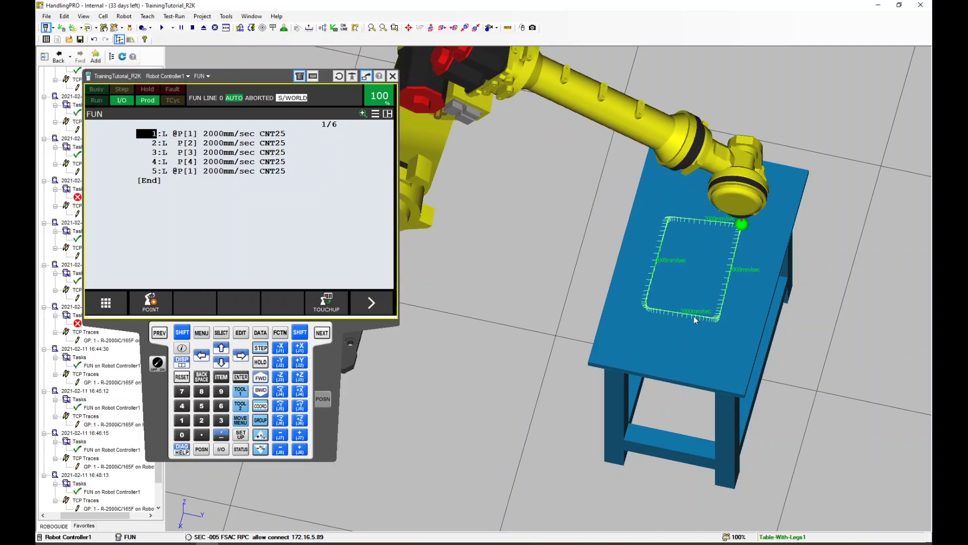
pyautogui.scroll(3, 724, 322)
pyautogui.scroll(4, 724, 325)
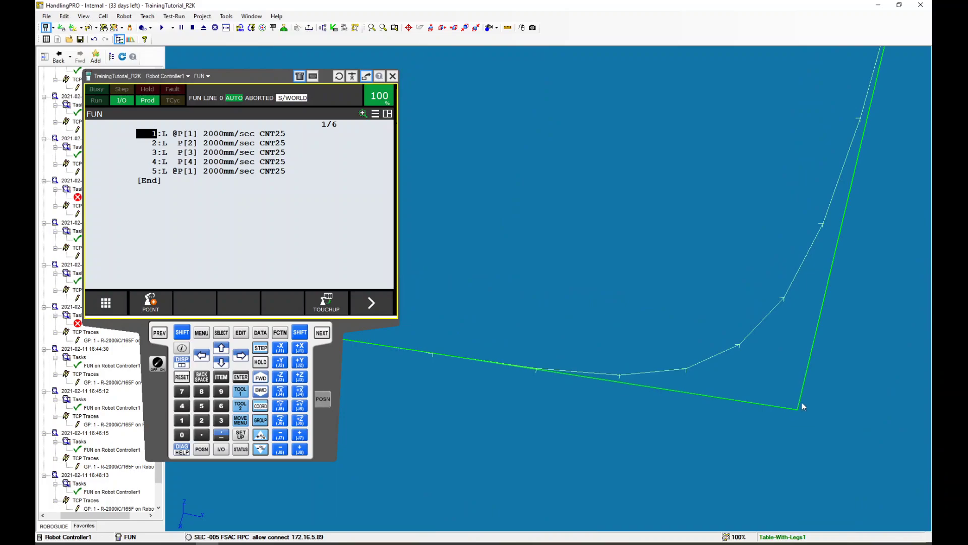
pyautogui.scroll(-6, 799, 409)
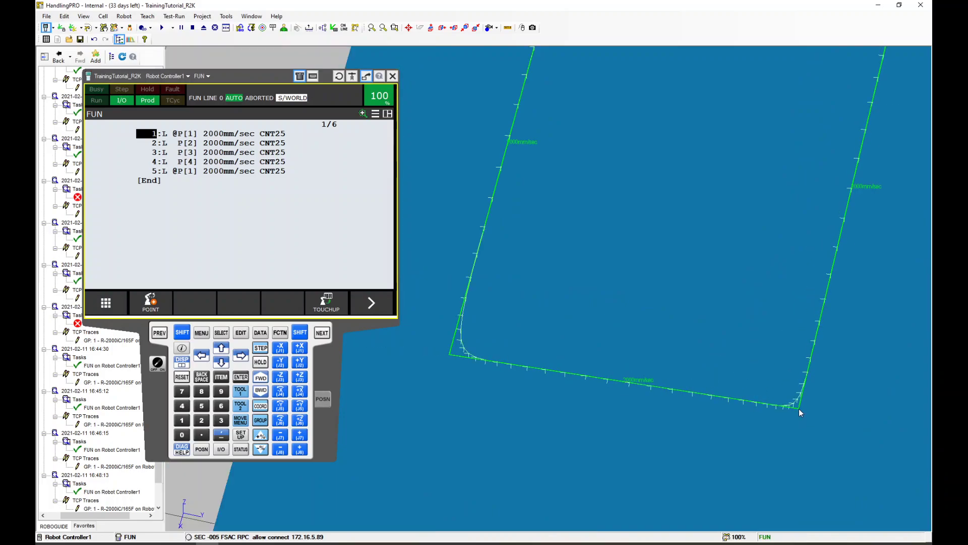
pyautogui.scroll(5, 608, 381)
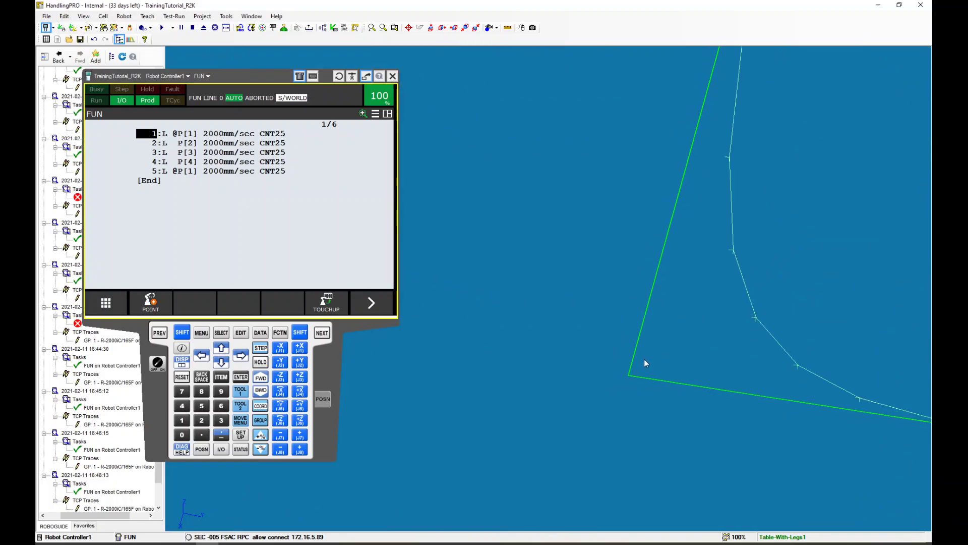
pyautogui.scroll(-5, 621, 374)
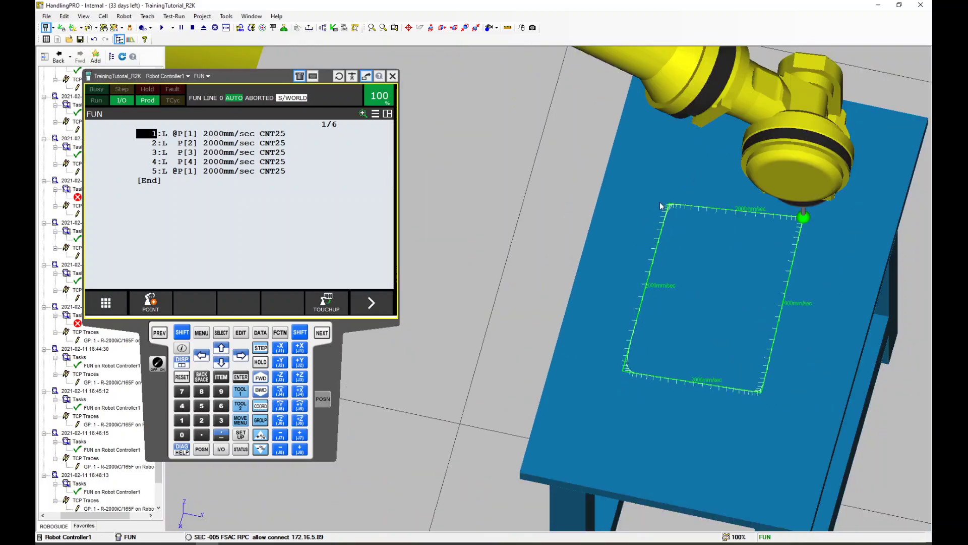
pyautogui.scroll(5, 661, 201)
pyautogui.scroll(-5, 676, 210)
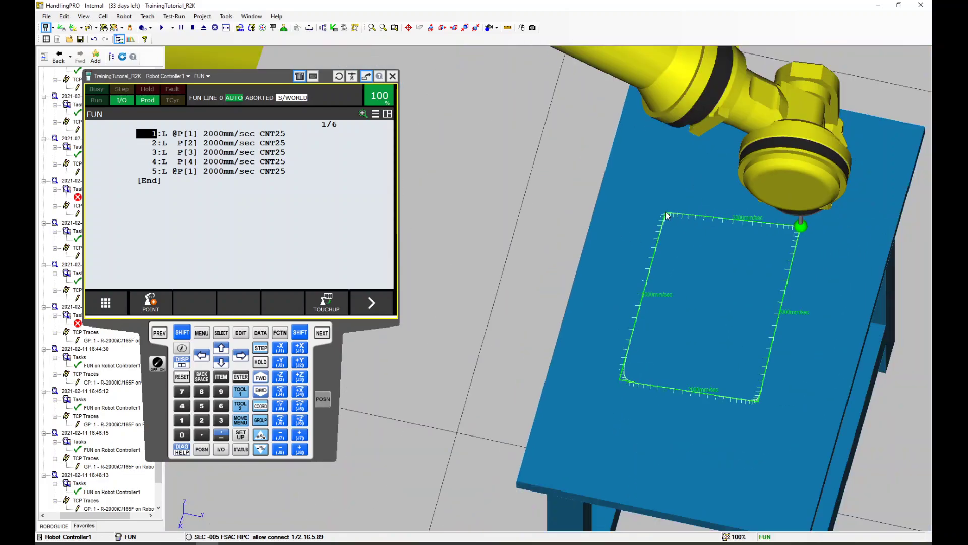
pyautogui.scroll(5, 762, 419)
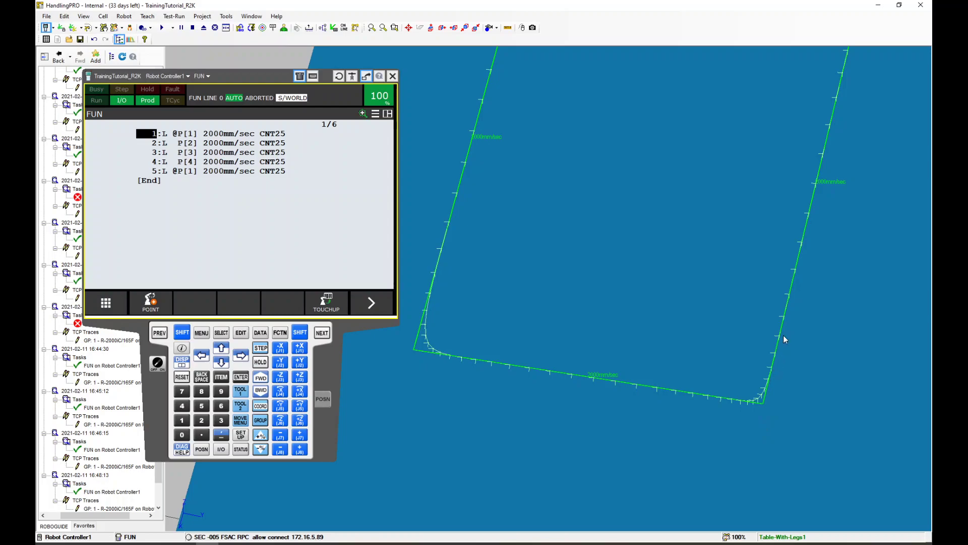
pyautogui.scroll(2, 770, 391)
pyautogui.scroll(2, 775, 373)
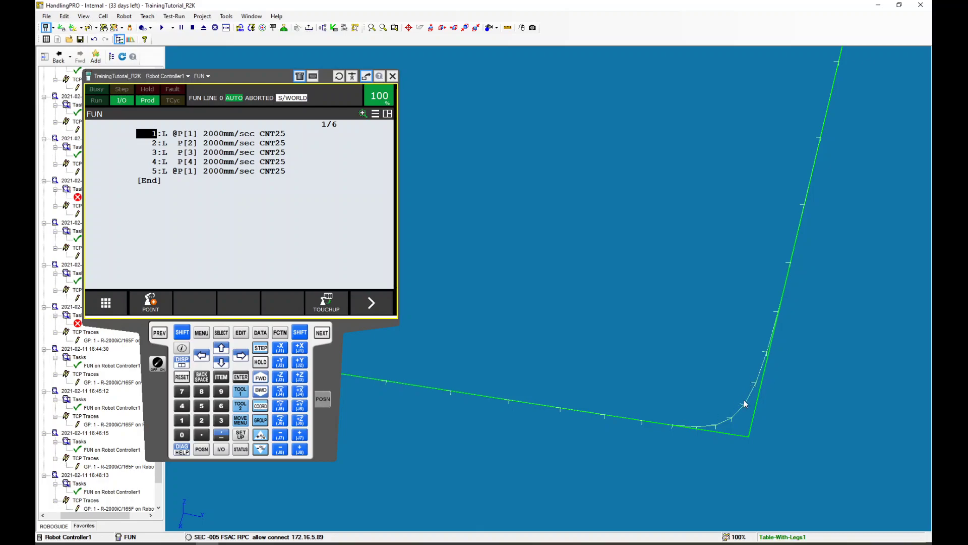
pyautogui.scroll(-1, 725, 351)
pyautogui.scroll(-4, 724, 351)
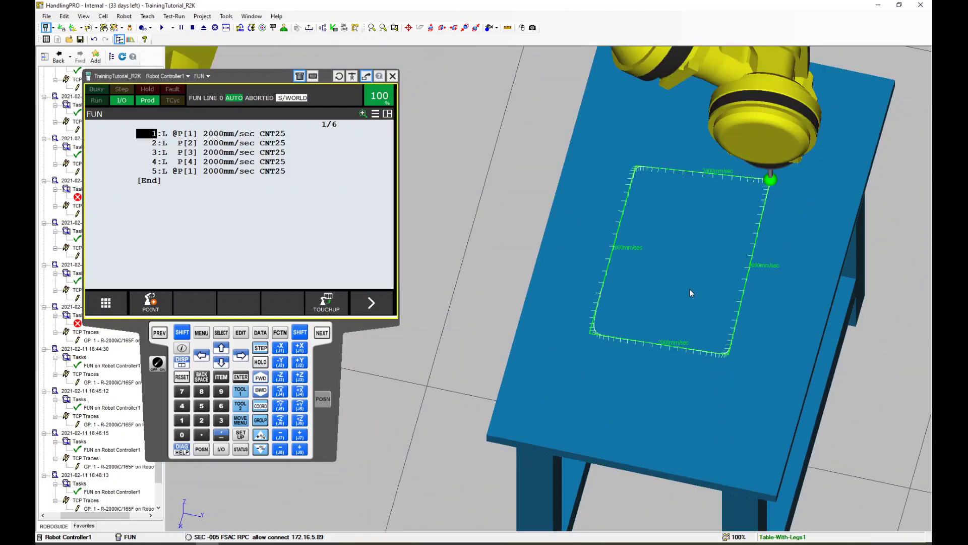
pyautogui.scroll(5, 721, 358)
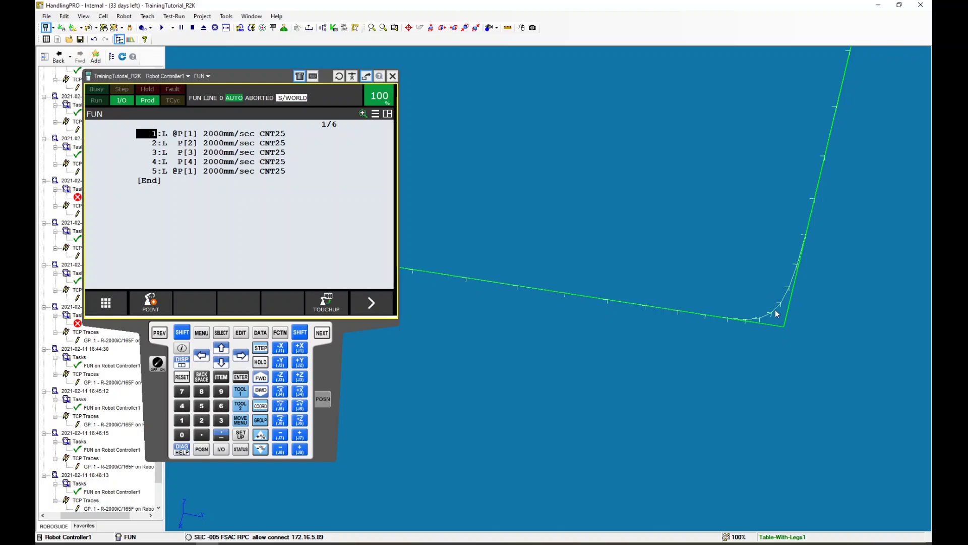
# Rotate the view to compare the trace corners with the taught path, and rerun FUN
pyautogui.moveTo(778, 326); pyautogui.dragTo(749, 292)
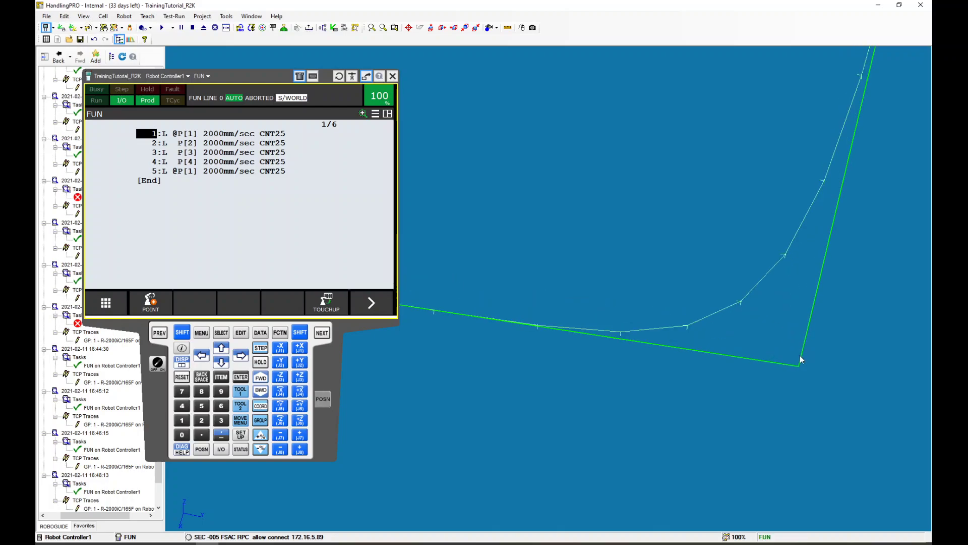
pyautogui.moveTo(785, 346); pyautogui.dragTo(773, 338)
pyautogui.scroll(-2, 771, 334)
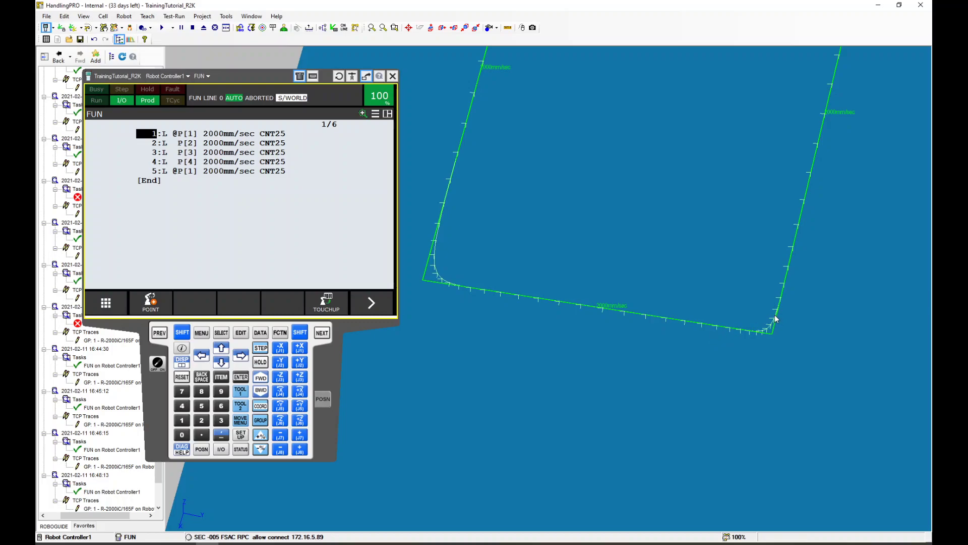
pyautogui.scroll(-5, 775, 319)
pyautogui.scroll(-4, 767, 246)
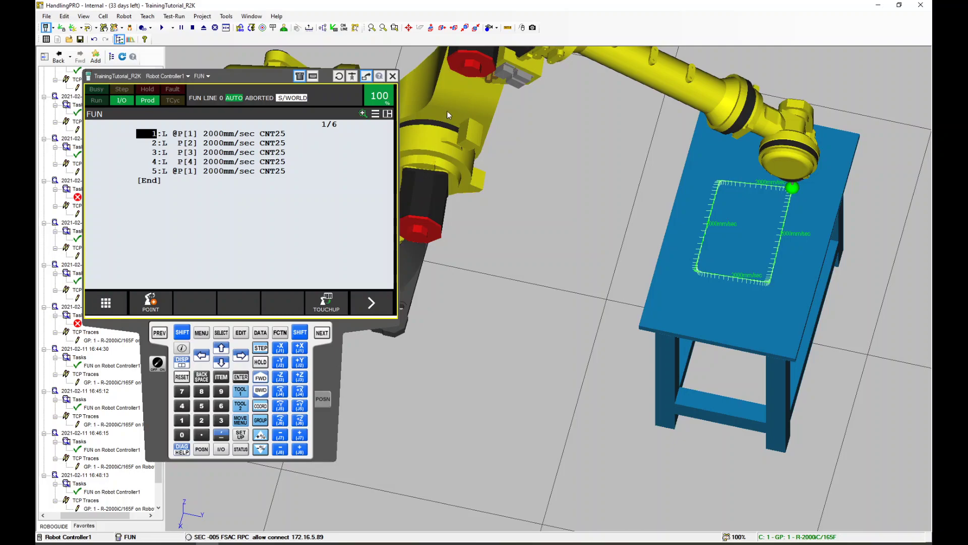
pyautogui.scroll(4, 768, 234)
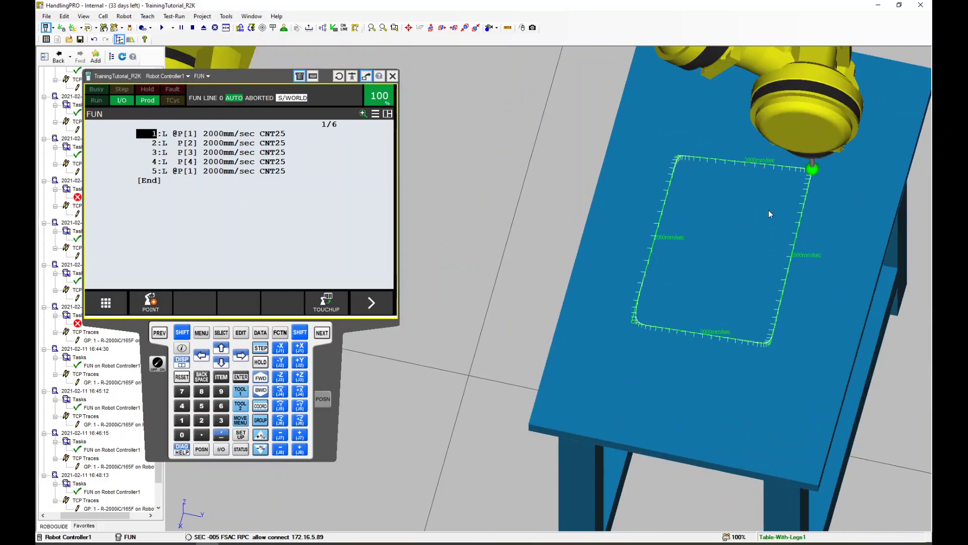
pyautogui.click(161, 28)
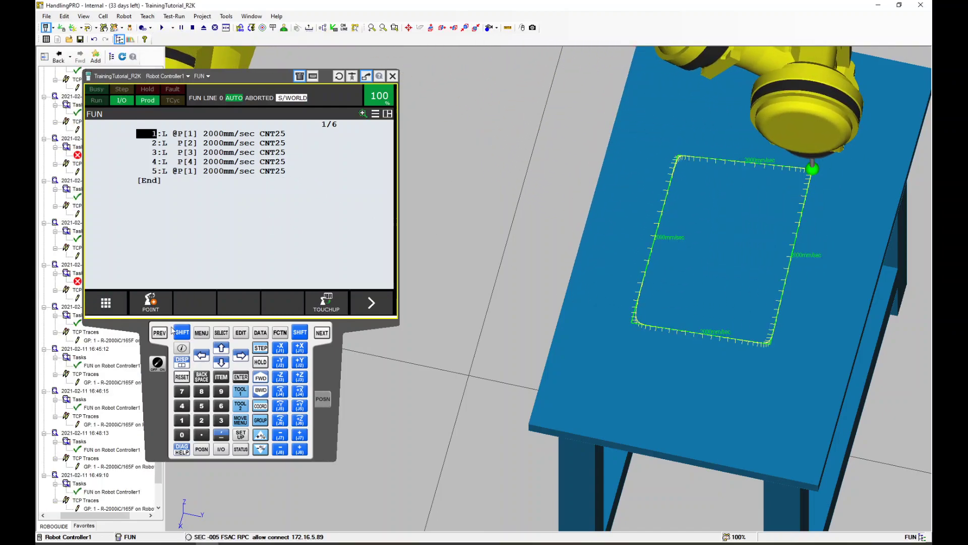
# Enable the teach pendant and change all five FUN lines from CNT25 to CNT75
pyautogui.click(158, 363)
pyautogui.click(280, 133)
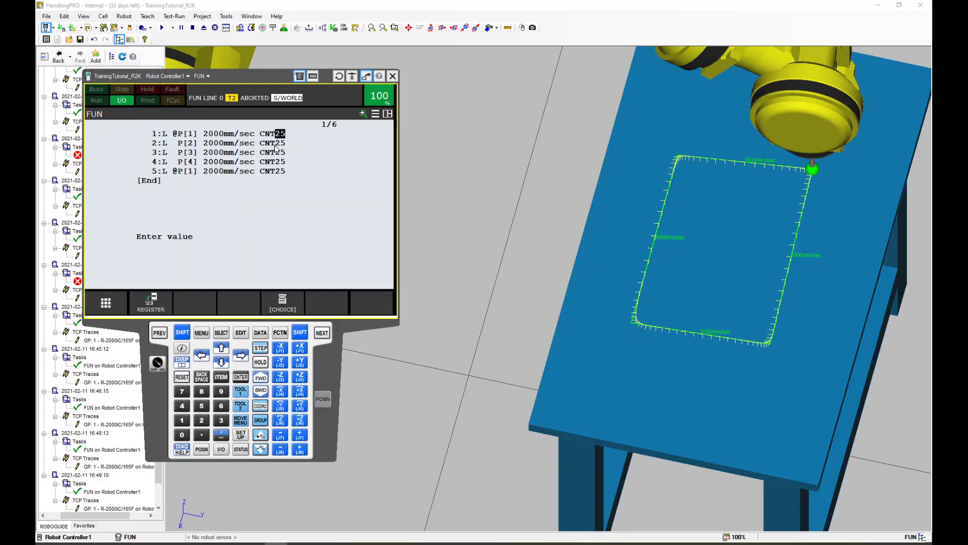
pyautogui.write('75')
pyautogui.press('Return')
pyautogui.press('Down')
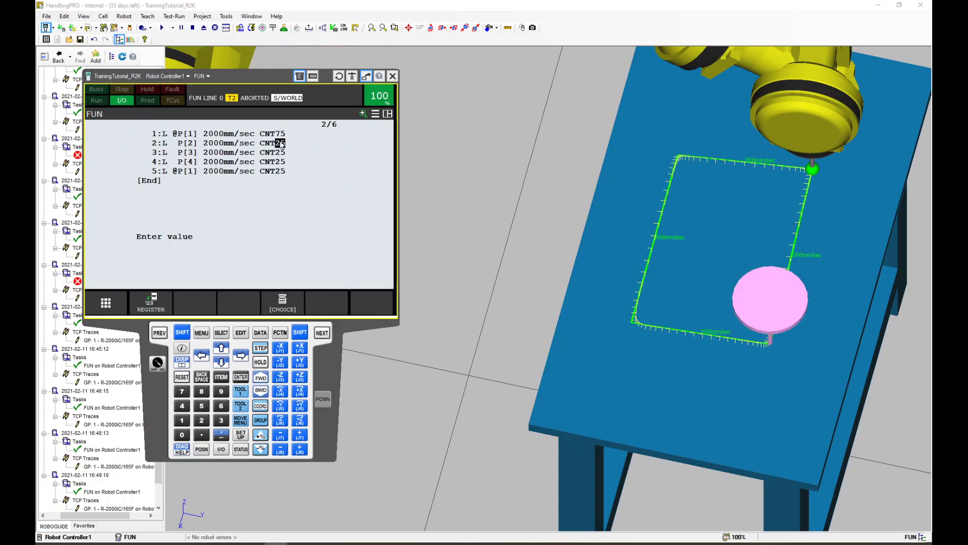
pyautogui.write('75')
pyautogui.press('Return')
pyautogui.click(280, 152)
pyautogui.write('75')
pyautogui.press('Return')
pyautogui.click(281, 162)
pyautogui.write('75')
pyautogui.press('Return')
pyautogui.click(281, 171)
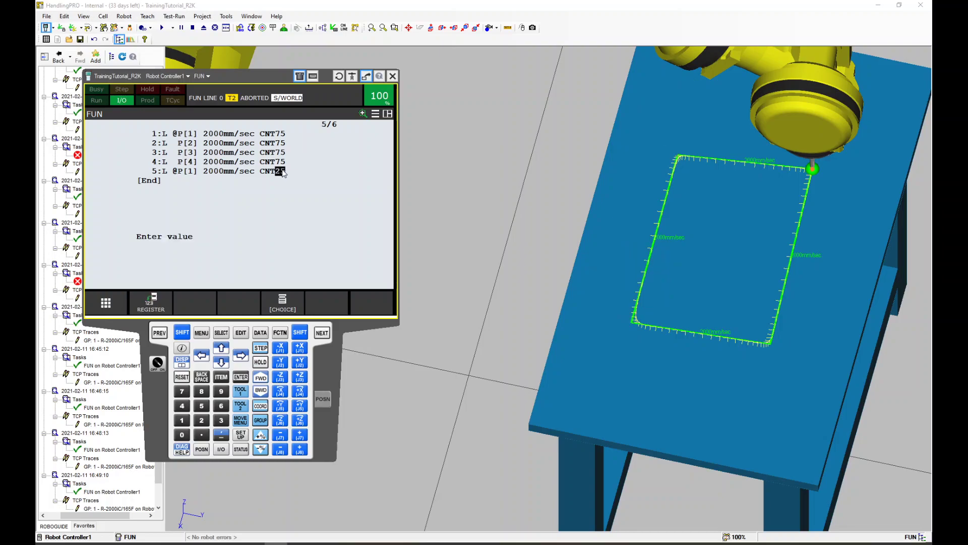
pyautogui.write('75')
pyautogui.click(152, 134)
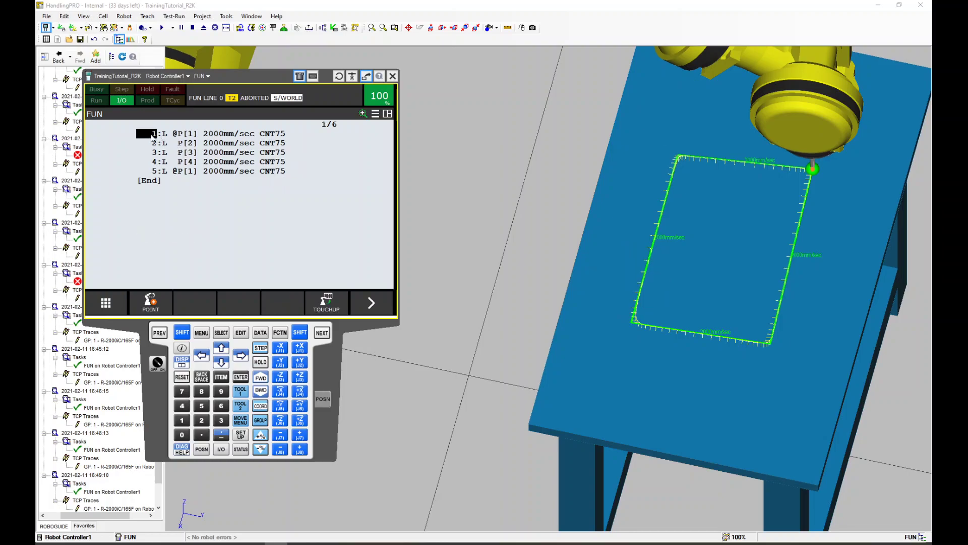
# Run the CNT75 program and zoom in on its wider rounded corners
pyautogui.click(162, 28)
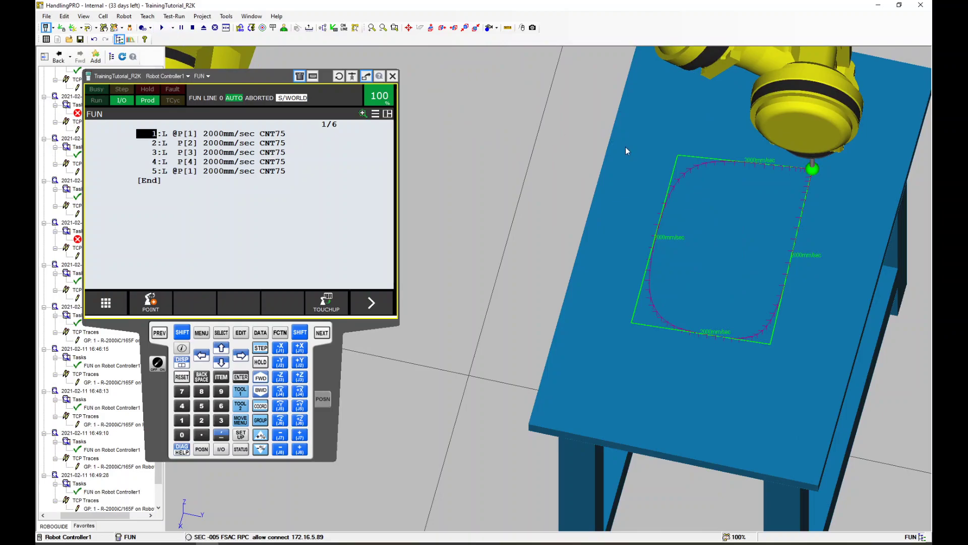
pyautogui.scroll(5, 652, 322)
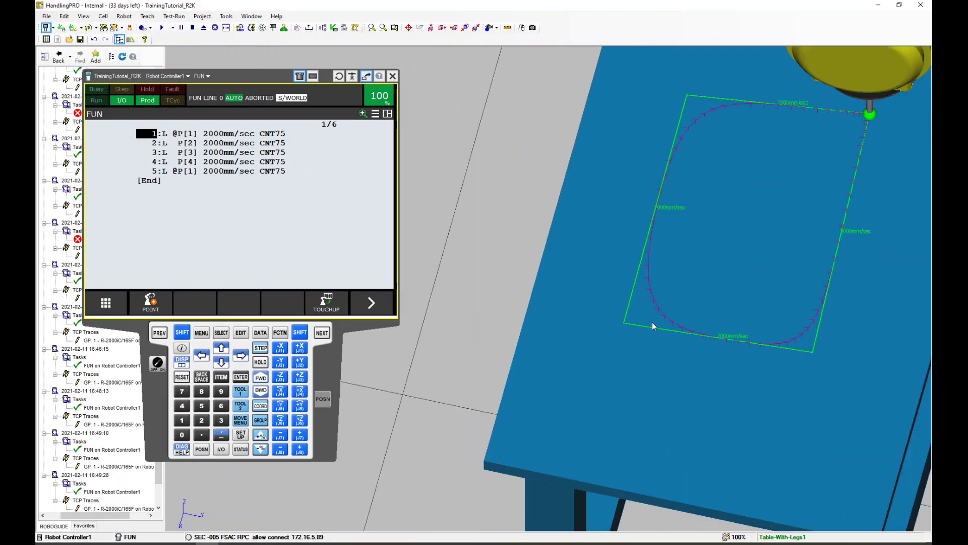
pyautogui.scroll(-5, 660, 312)
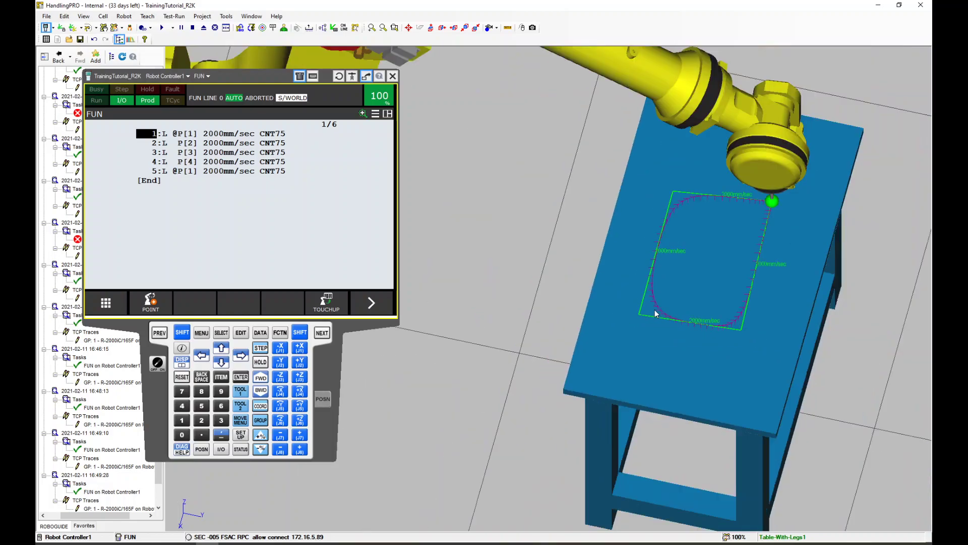
pyautogui.scroll(5, 726, 320)
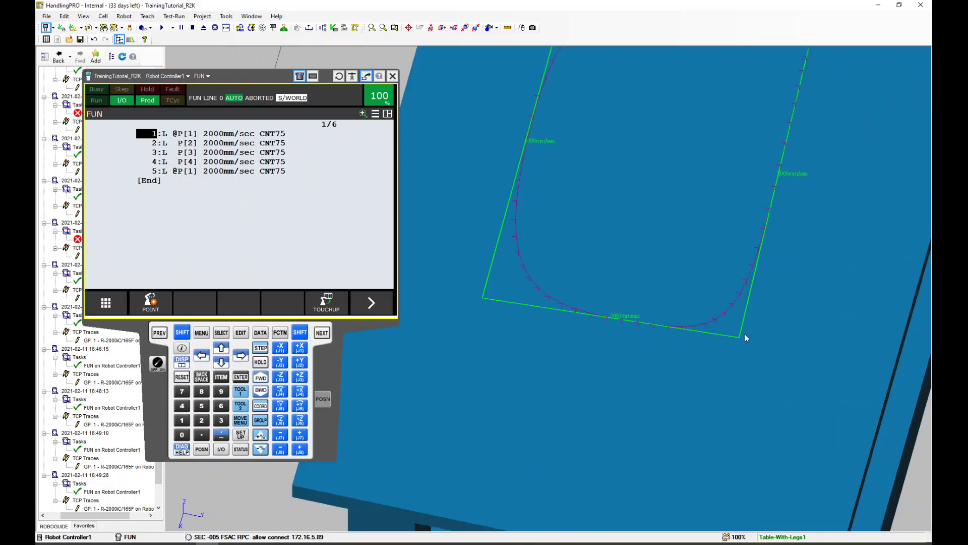
pyautogui.scroll(-5, 746, 333)
pyautogui.scroll(3, 751, 237)
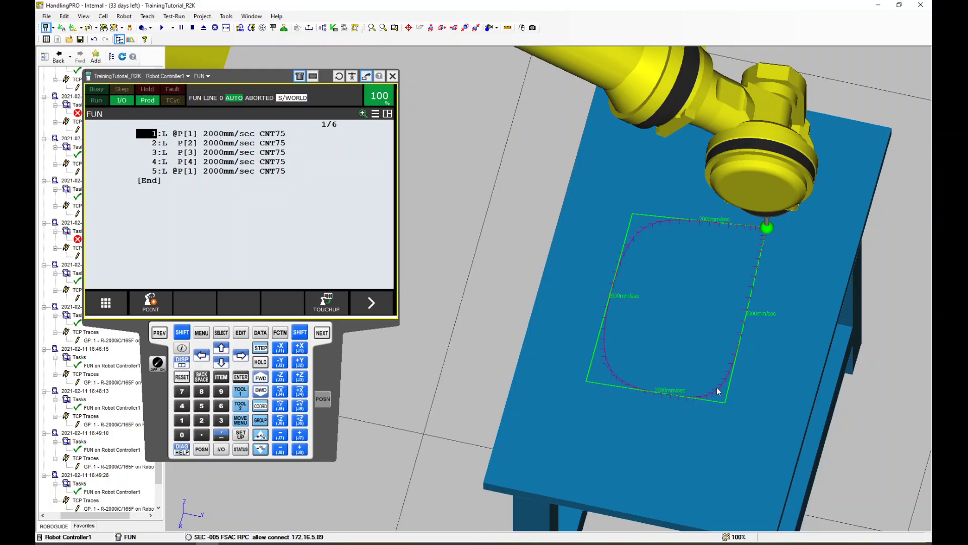
pyautogui.scroll(5, 667, 397)
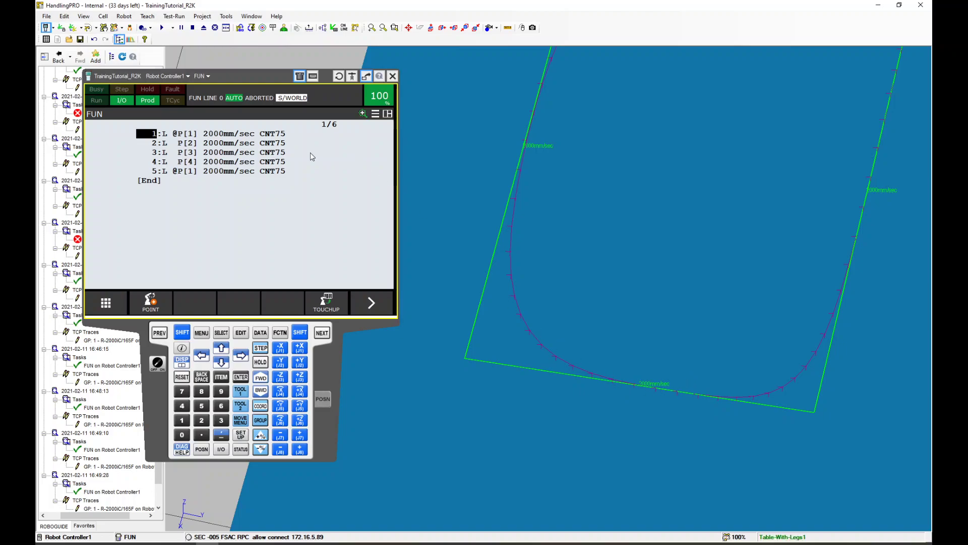
# Enable the pendant and set all five FUN lines to CNT100, dismissing the Select Motion list
pyautogui.click(281, 137)
pyautogui.click(281, 134)
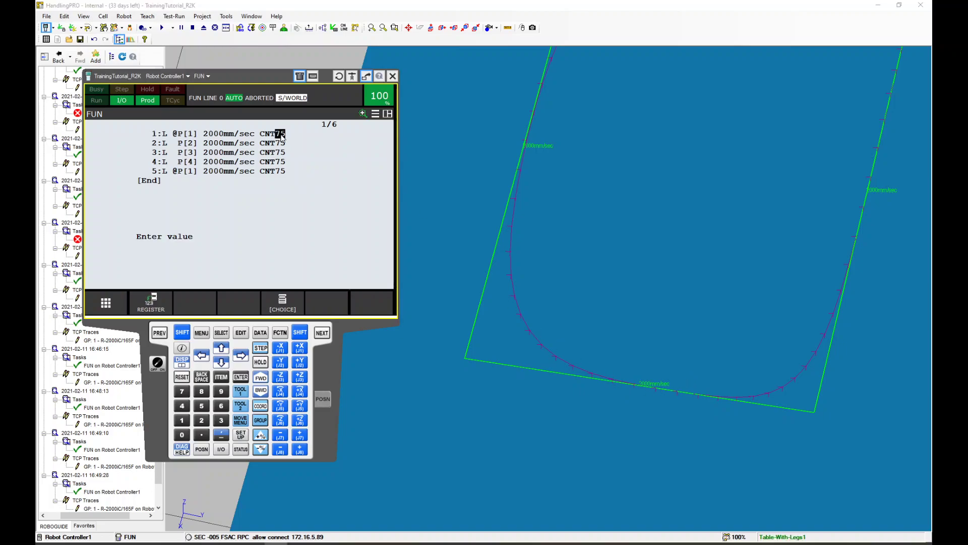
pyautogui.press('1')
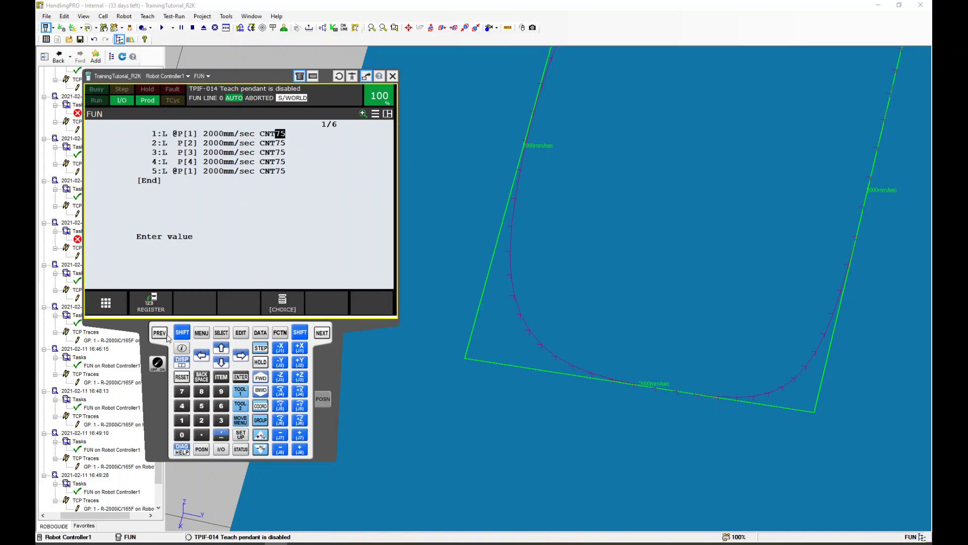
pyautogui.click(157, 362)
pyautogui.write('100')
pyautogui.press('Return')
pyautogui.write('100')
pyautogui.press('Return')
pyautogui.write('100')
pyautogui.press('Return')
pyautogui.write('100')
pyautogui.press('Return')
pyautogui.write('100')
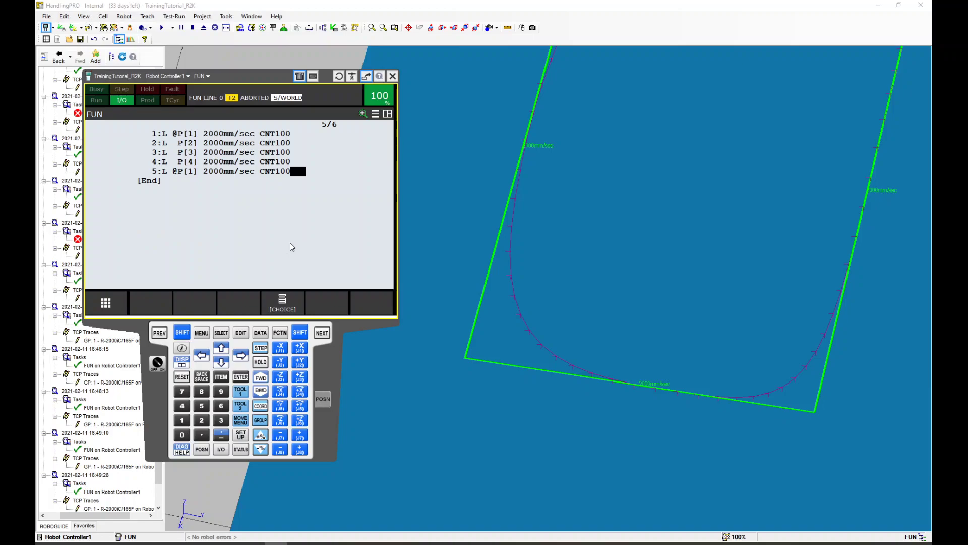
pyautogui.press('Return')
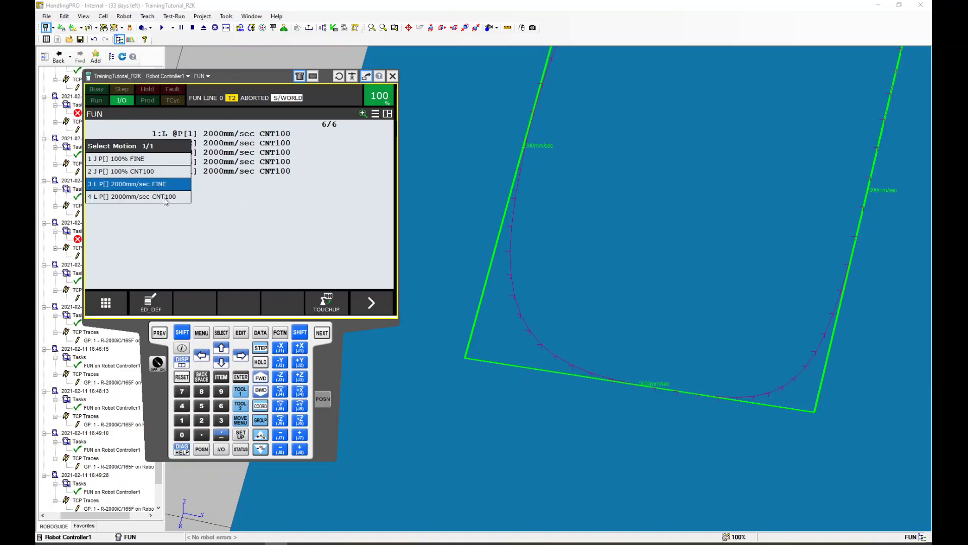
pyautogui.click(159, 332)
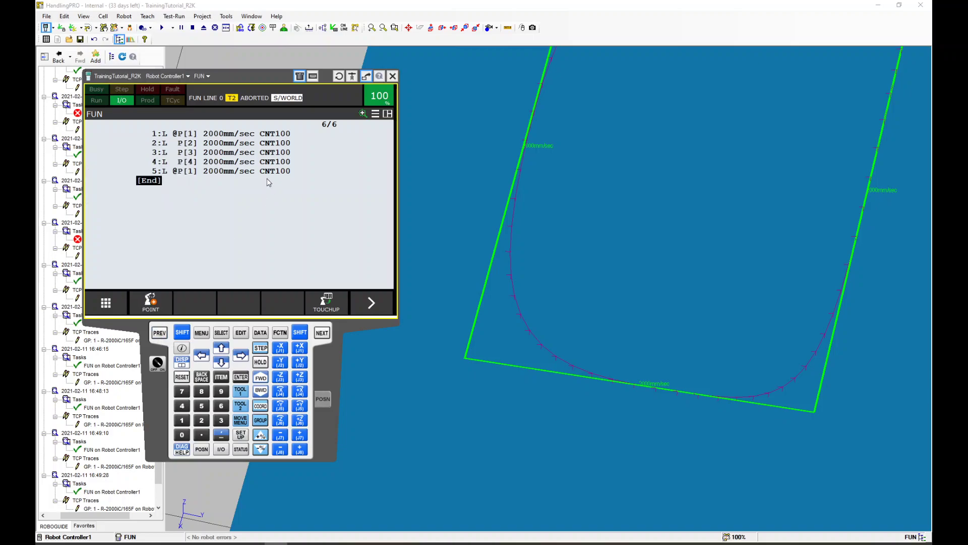
pyautogui.click(154, 134)
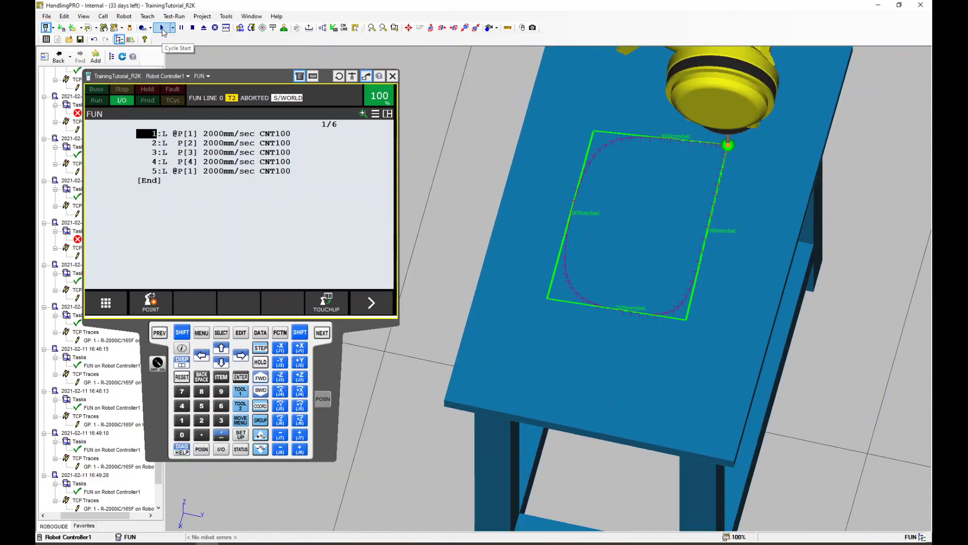
# Run the CNT100 program and zoom to inspect its sweeping rounded trace
pyautogui.click(162, 27)
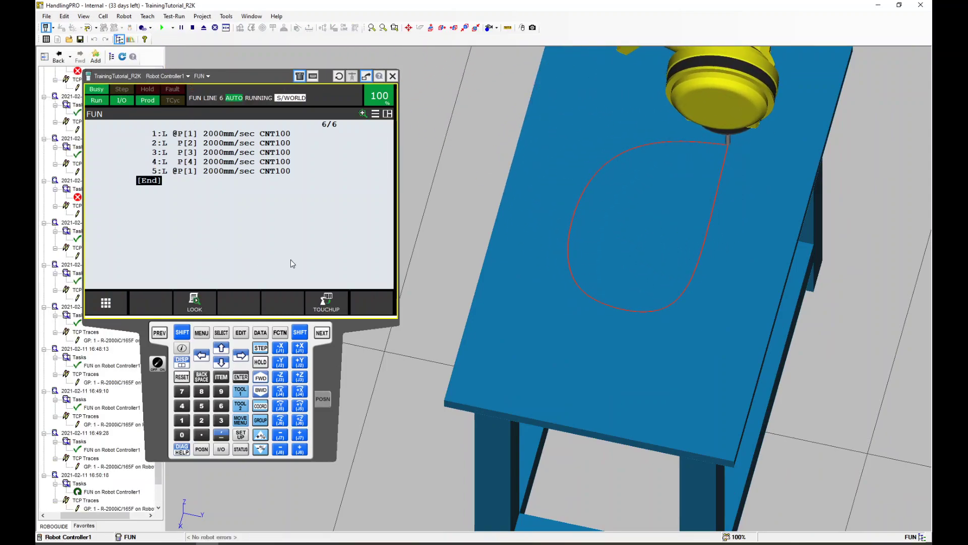
pyautogui.scroll(-3, 661, 174)
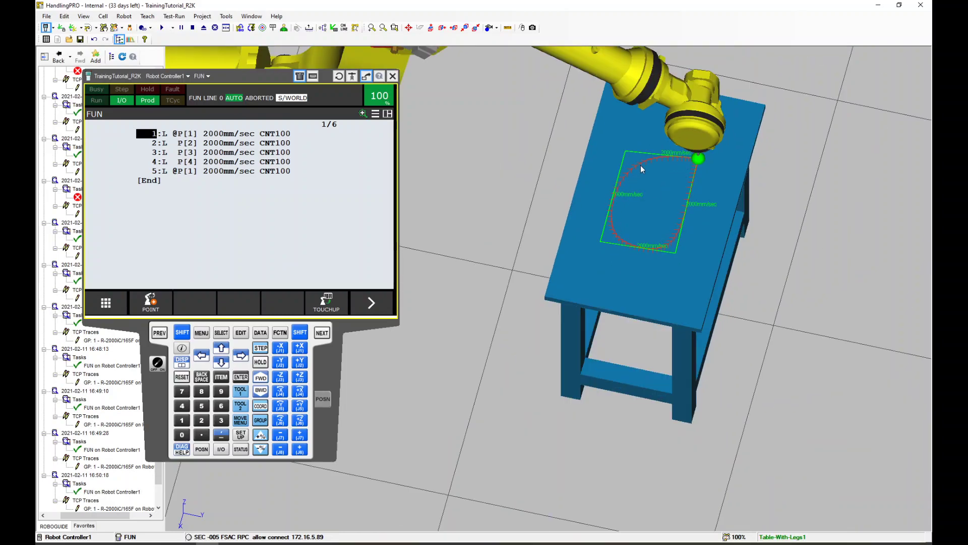
pyautogui.scroll(2, 660, 174)
pyautogui.scroll(1, 659, 177)
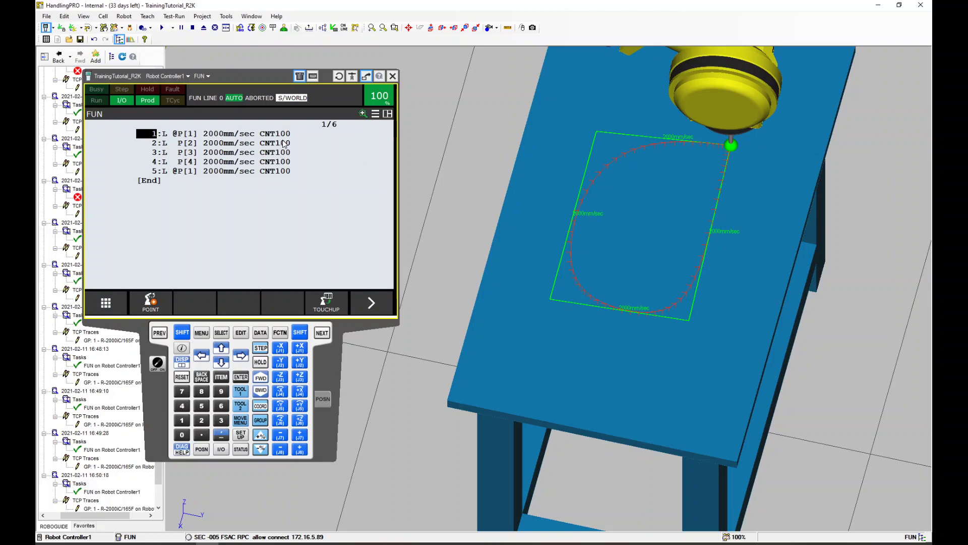
# Rerun the CNT100 FUN program, zooming out to the cell and back in on the trace
pyautogui.click(162, 28)
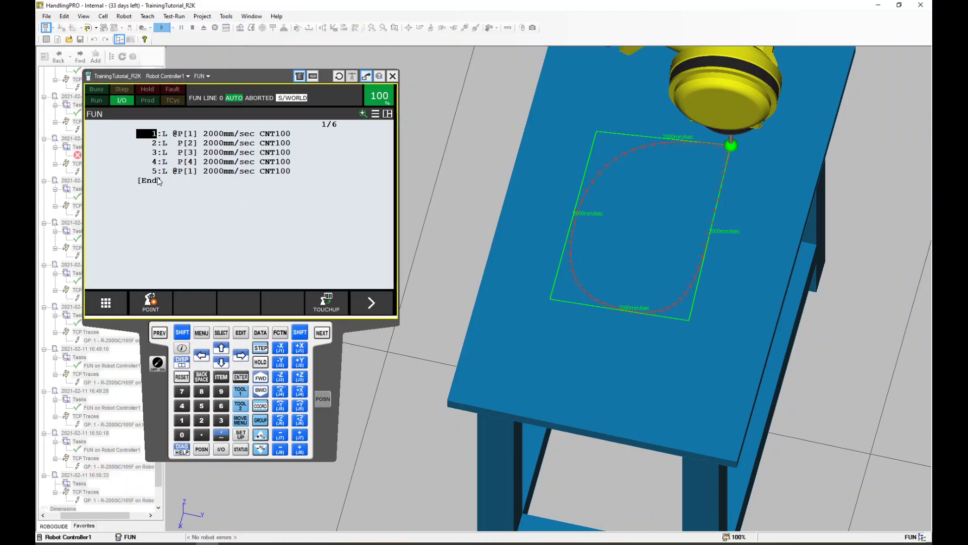
pyautogui.scroll(-10, 497, 183)
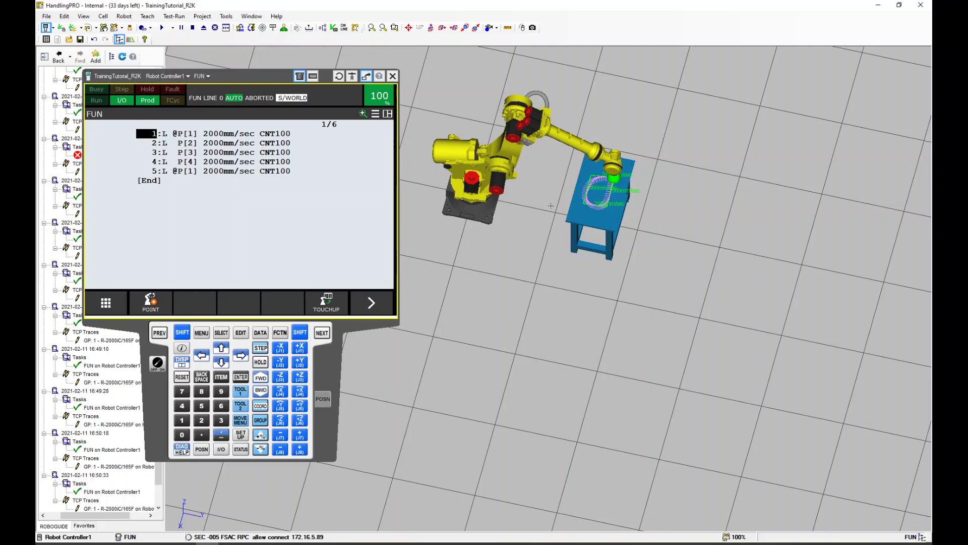
pyautogui.scroll(8, 615, 244)
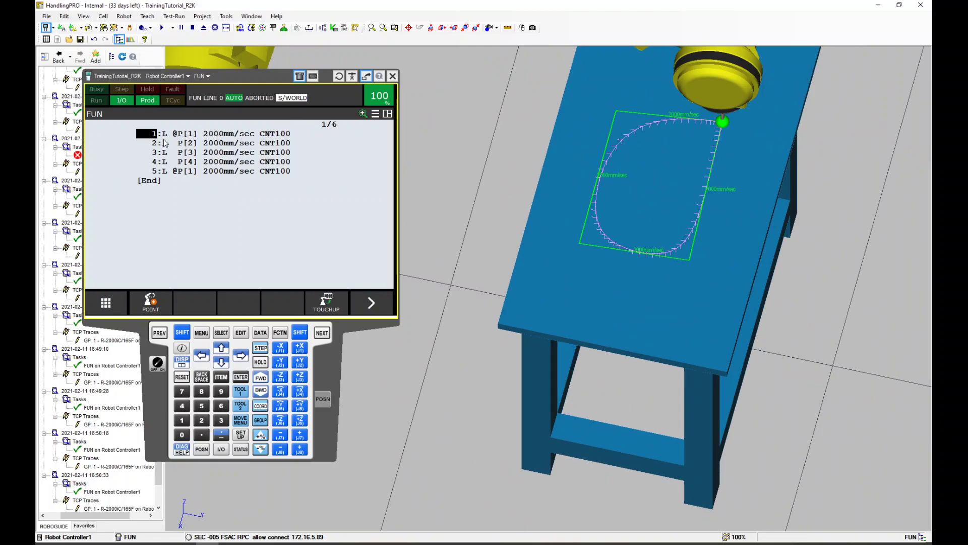
# Change the termination of all five FUN lines from CNT100 to FINE
pyautogui.click(271, 135)
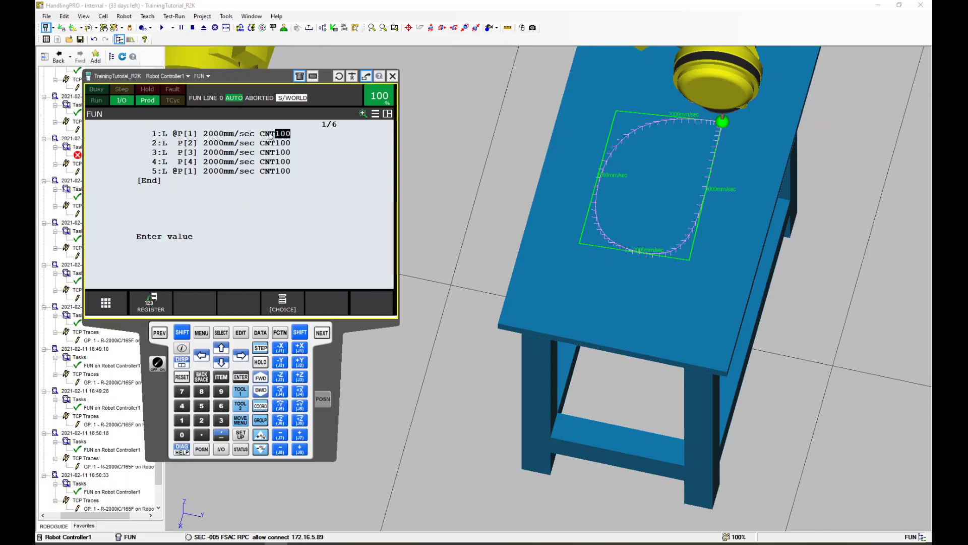
pyautogui.click(270, 135)
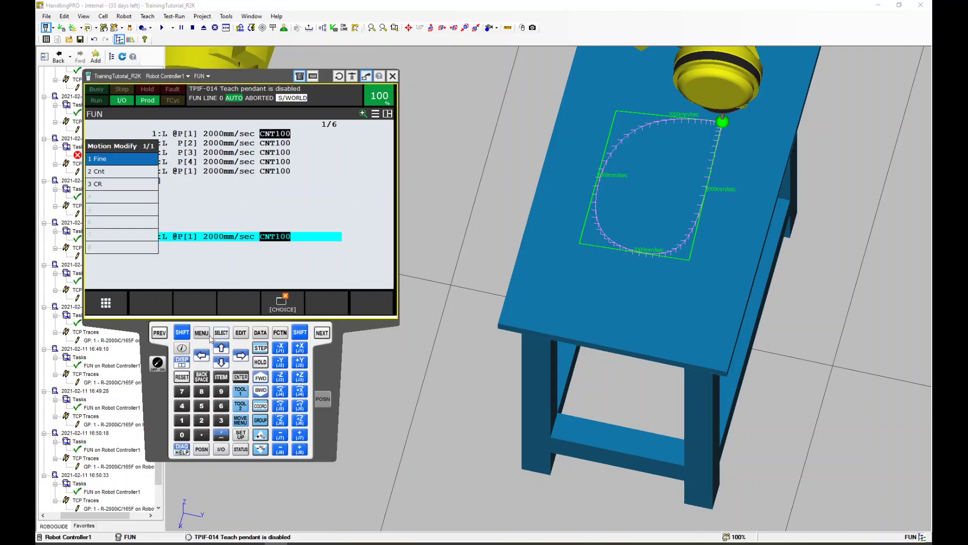
pyautogui.click(158, 363)
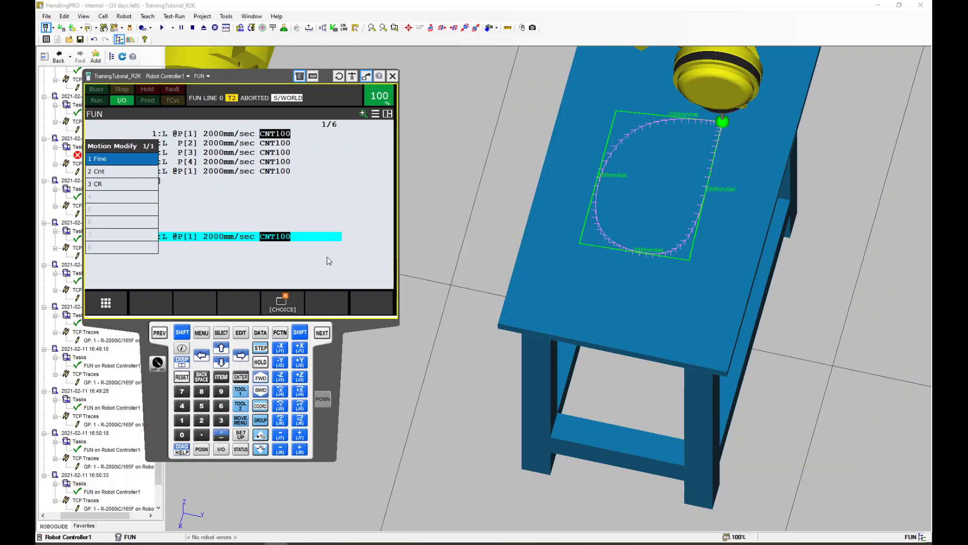
pyautogui.press('Return')
pyautogui.press('Down')
pyautogui.press('F4')
pyautogui.press('Return')
pyautogui.press('Down')
pyautogui.press('F4')
pyautogui.press('Return')
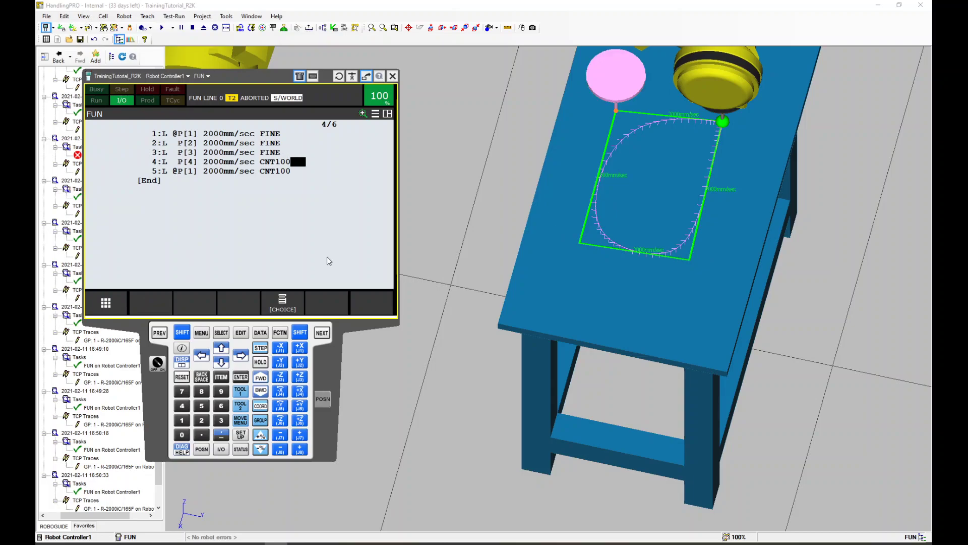
pyautogui.press('Down')
pyautogui.press('F4')
pyautogui.press('Return')
pyautogui.press('Down')
pyautogui.press('Right')
pyautogui.press('F4')
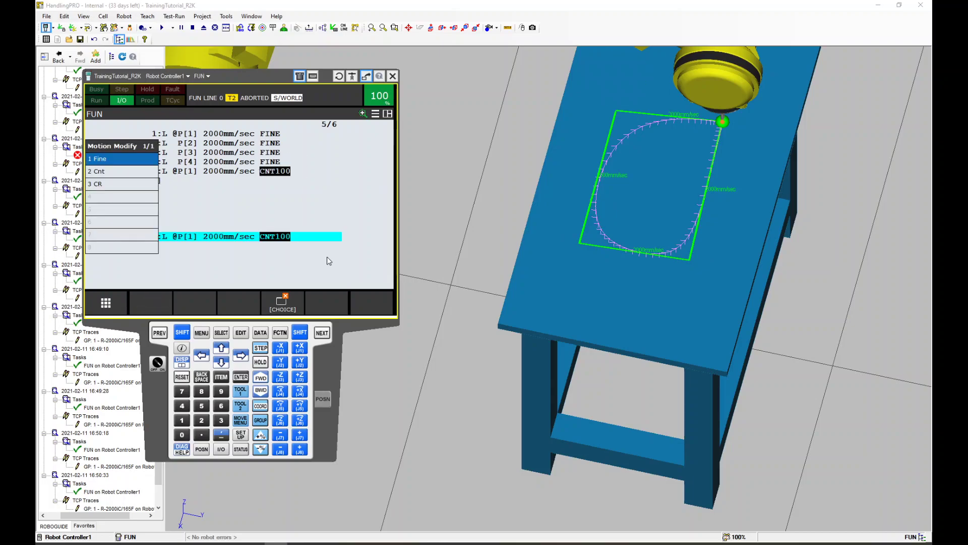
pyautogui.press('Return')
pyautogui.press('Left')
# Switch all five lines' motion type to Joint at 66%, ending back on line 1
pyautogui.press('Left')
pyautogui.press('Up')
pyautogui.press('Up')
pyautogui.press('Up')
pyautogui.press('Up')
pyautogui.press('F4')
pyautogui.press('Return')
pyautogui.press('Down')
pyautogui.press('Right')
pyautogui.press('Left')
pyautogui.press('F4')
pyautogui.press('Return')
pyautogui.press('Down')
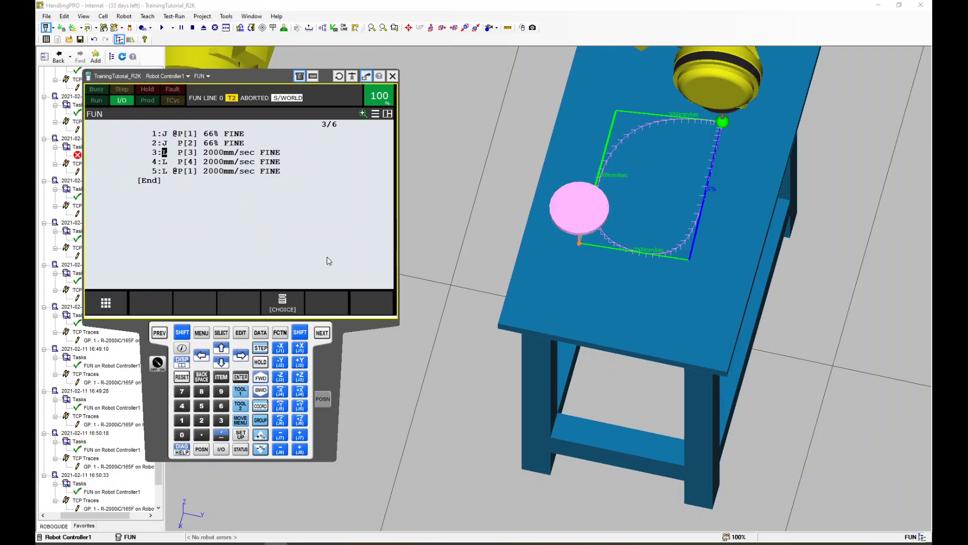
pyautogui.press('F4')
pyautogui.press('Return')
pyautogui.press('Down')
pyautogui.press('Left')
pyautogui.press('F4')
pyautogui.press('Return')
pyautogui.press('Down')
pyautogui.press('Left')
pyautogui.press('F4')
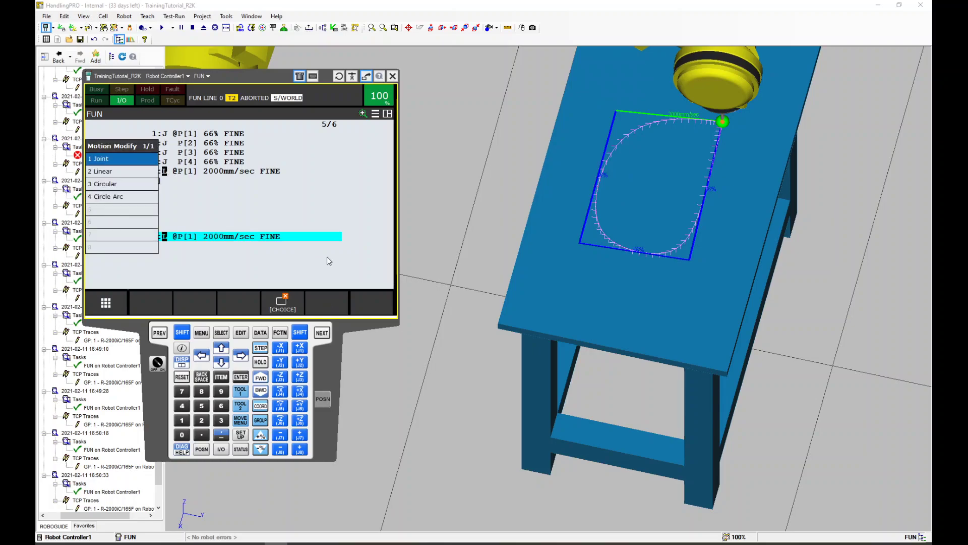
pyautogui.press('Return')
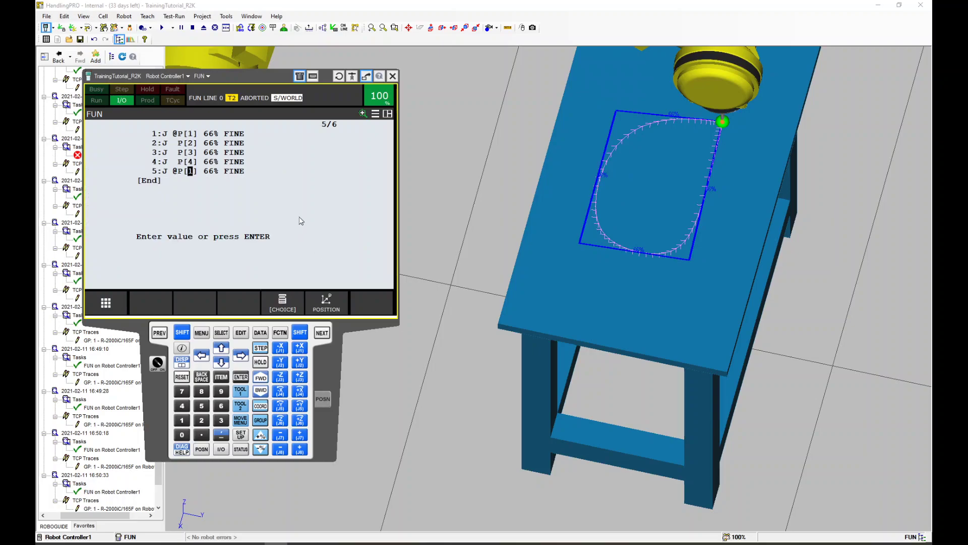
pyautogui.click(154, 135)
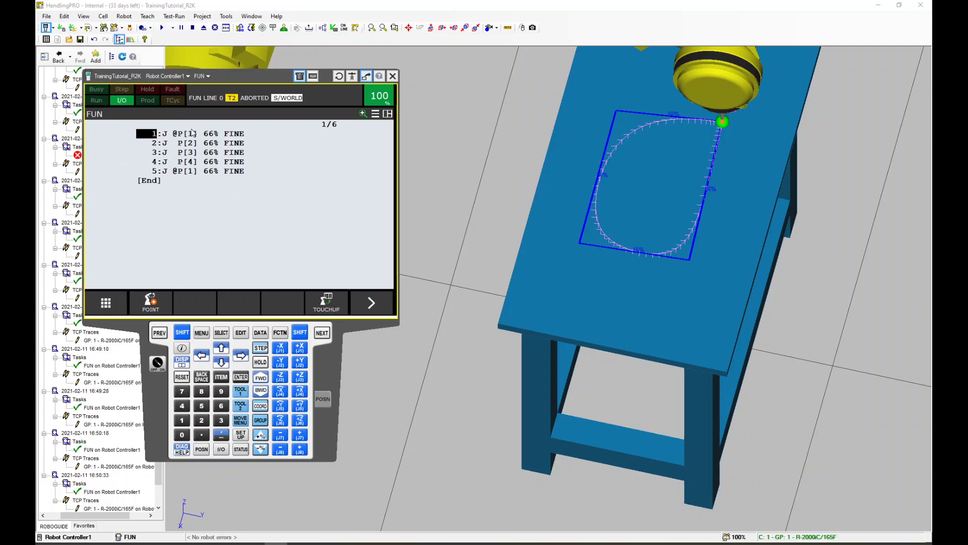
# Raise the speed of FUN lines 1–3 from 66% to 100%
pyautogui.click(209, 134)
pyautogui.write('100')
pyautogui.press('Return')
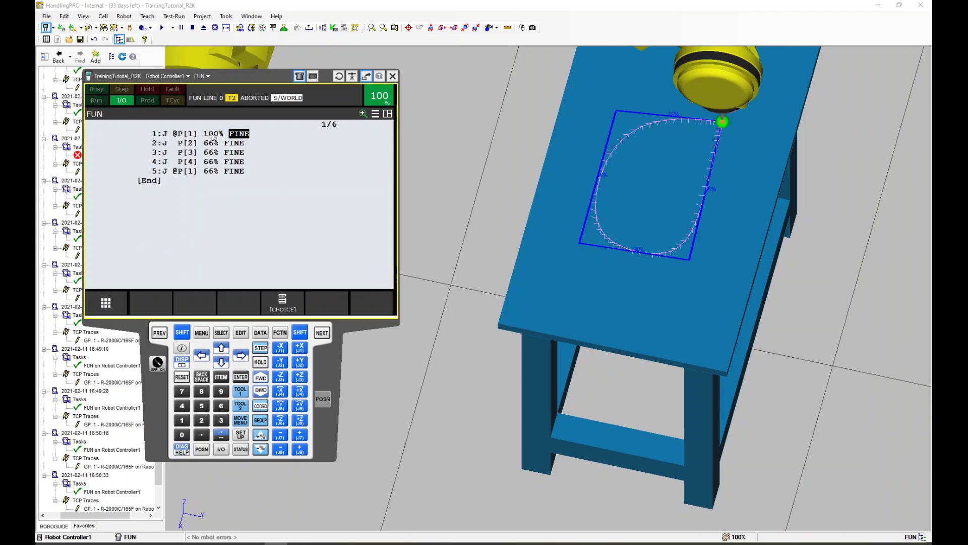
pyautogui.press('Left')
pyautogui.write('100')
pyautogui.press('Return')
pyautogui.press('Left')
pyautogui.write('100')
pyautogui.press('Return')
# Set lines 4 and 5 to 100% speed and return the cursor to line 1
pyautogui.press('Down')
pyautogui.press('Left')
pyautogui.write('10')
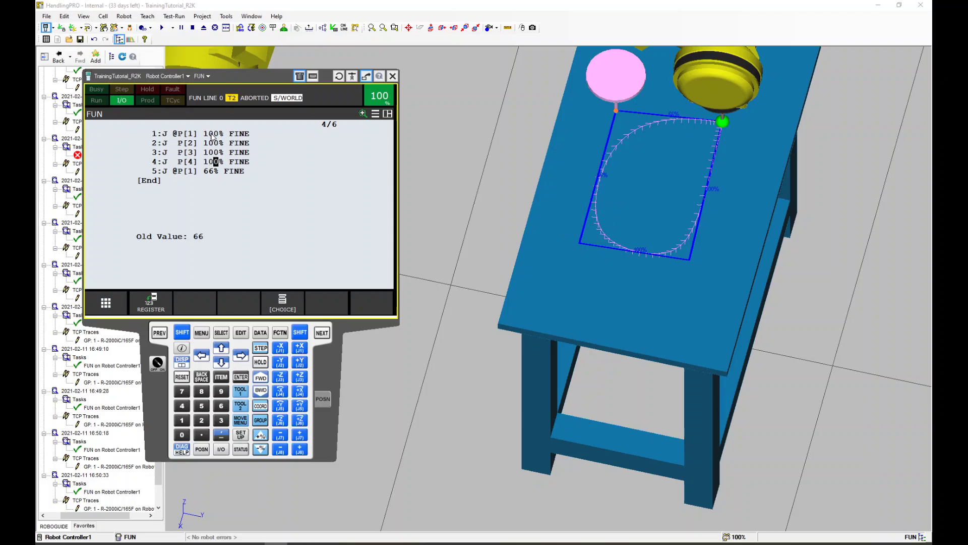
pyautogui.write('0')
pyautogui.press('Return')
pyautogui.press('Down')
pyautogui.press('Left')
pyautogui.write('100')
pyautogui.press('Return')
pyautogui.press('Up')
pyautogui.press('Up')
pyautogui.press('Up')
pyautogui.press('Up')
pyautogui.press('Left')
pyautogui.press('Left')
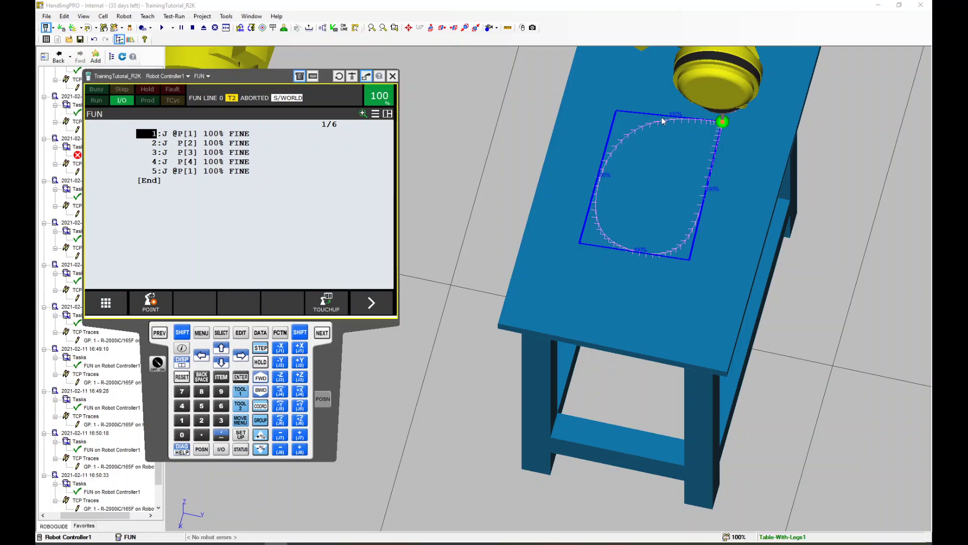
# Run the FUN program in the simulation
pyautogui.click(161, 27)
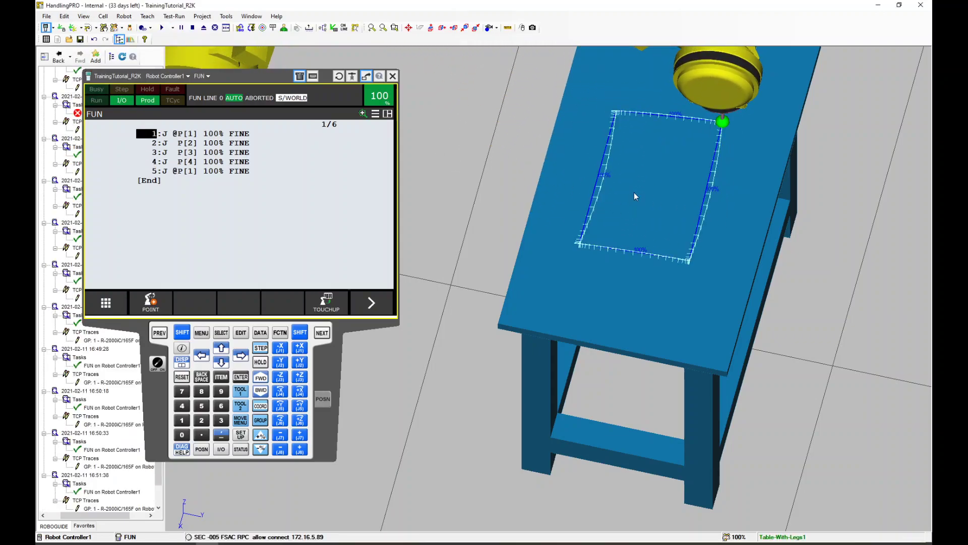
pyautogui.scroll(-3, 633, 196)
pyautogui.scroll(3, 645, 162)
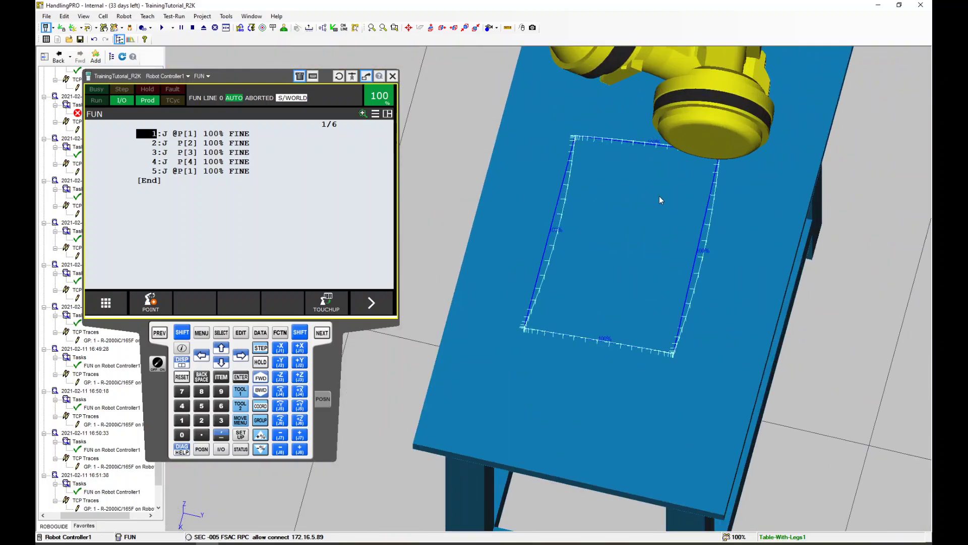
# Orbit and zoom around the first table to inspect the bowed 100% trace
pyautogui.click(658, 196)
pyautogui.scroll(3, 671, 227)
pyautogui.moveTo(681, 232); pyautogui.dragTo(605, 221)
pyautogui.scroll(4, 610, 219)
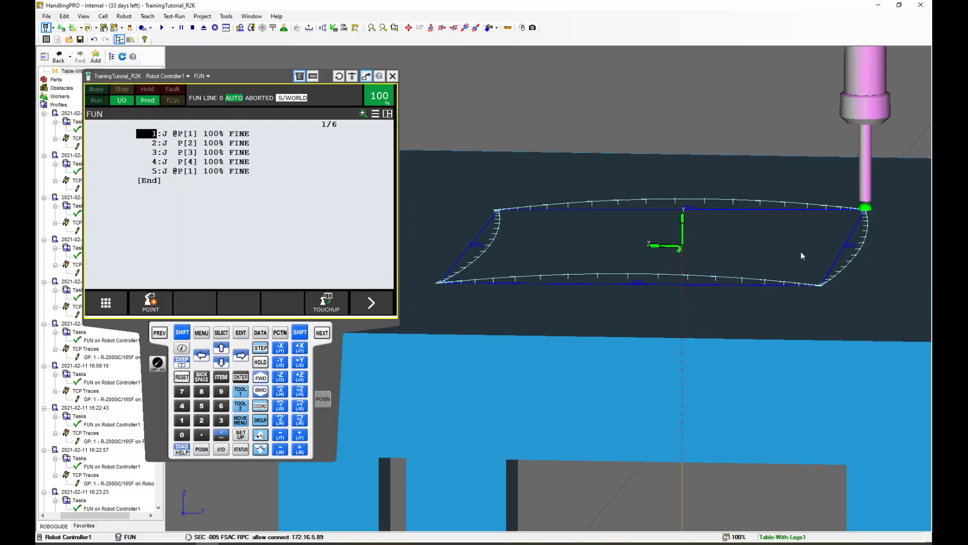
pyautogui.scroll(-3, 577, 244)
pyautogui.moveTo(578, 245); pyautogui.dragTo(633, 316)
pyautogui.scroll(3, 641, 277)
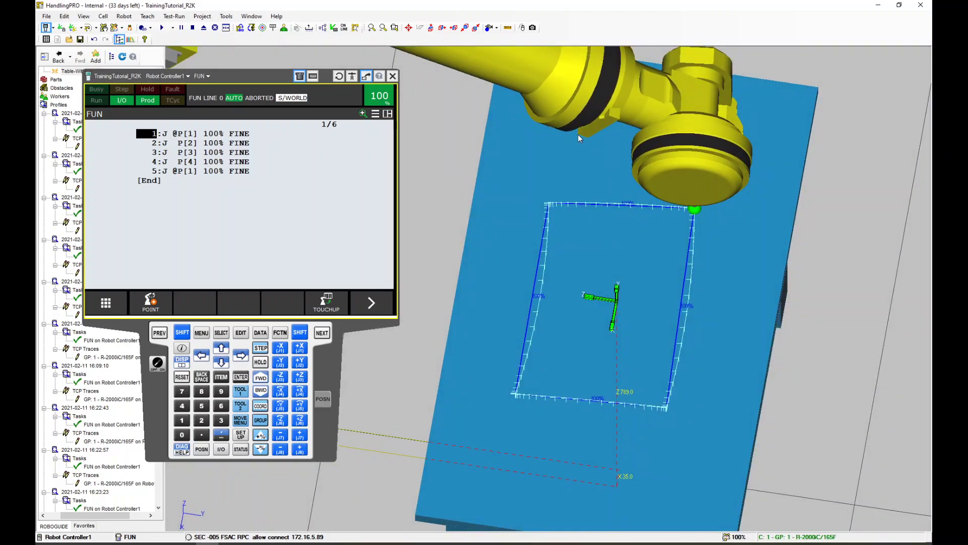
pyautogui.scroll(5, 667, 405)
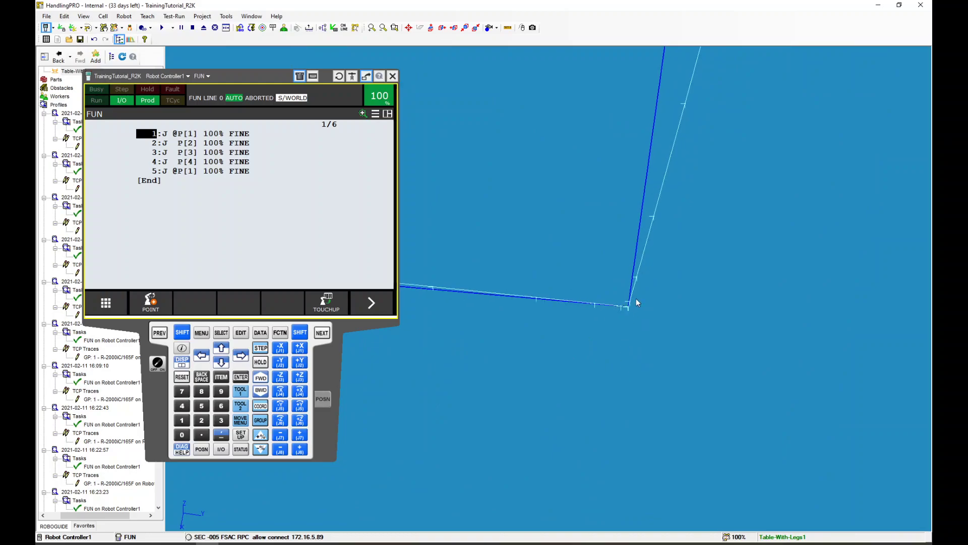
# Review line 1's FINE termination and joint motion type alongside the traced path
pyautogui.click(247, 134)
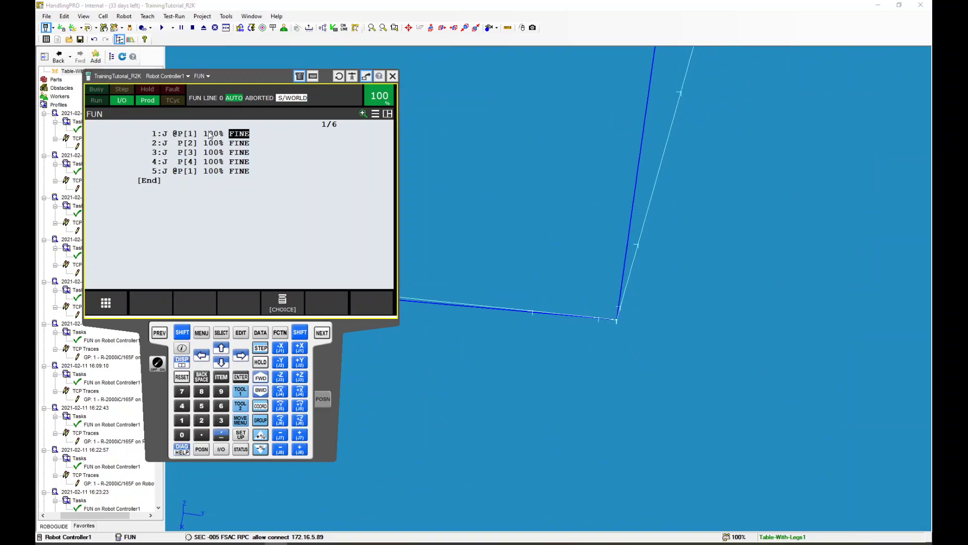
pyautogui.click(155, 133)
pyautogui.scroll(-5, 619, 230)
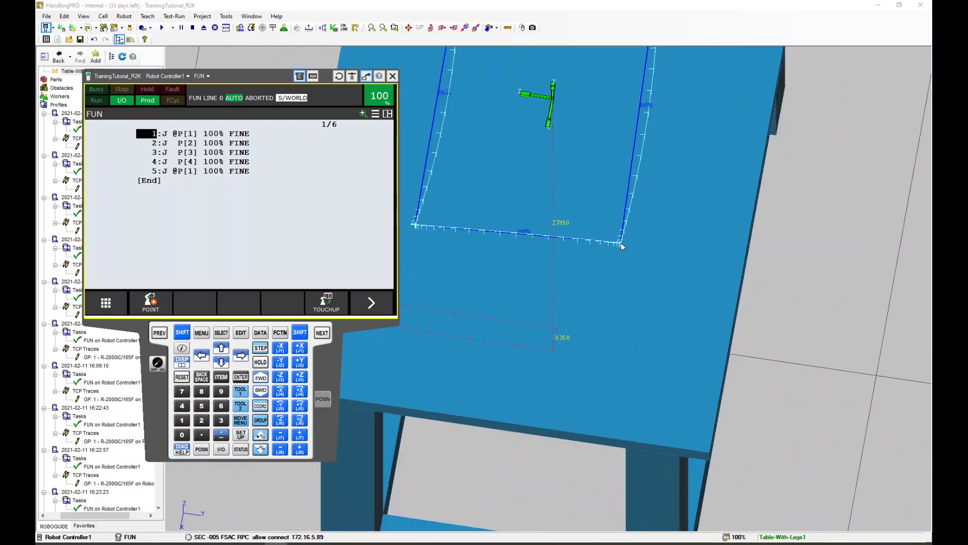
pyautogui.scroll(3, 599, 184)
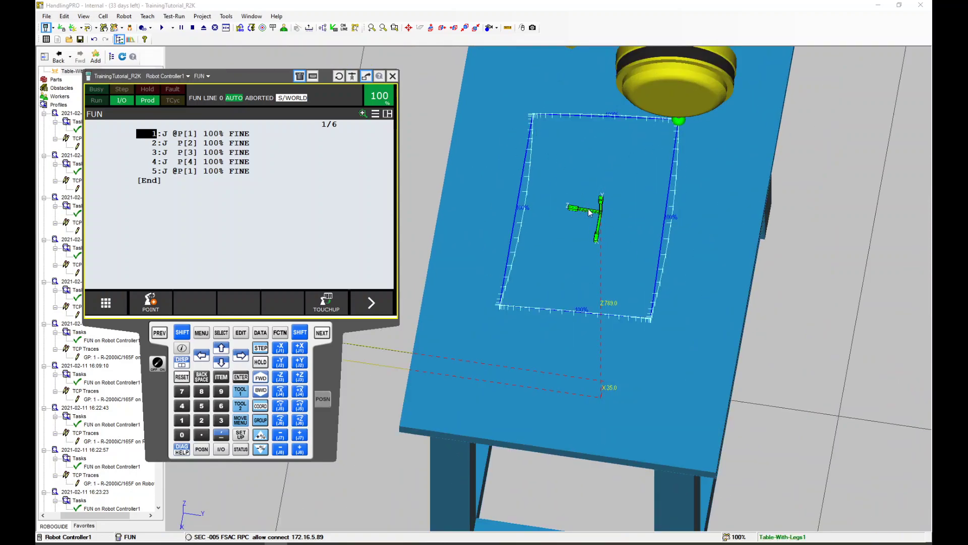
pyautogui.moveTo(577, 257); pyautogui.dragTo(575, 216)
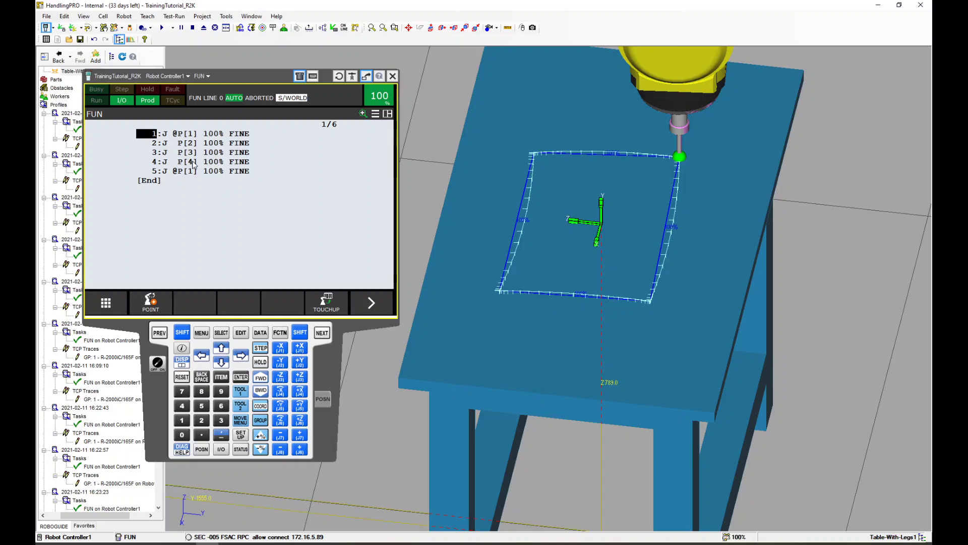
pyautogui.click(164, 134)
pyautogui.moveTo(246, 77); pyautogui.dragTo(243, 86)
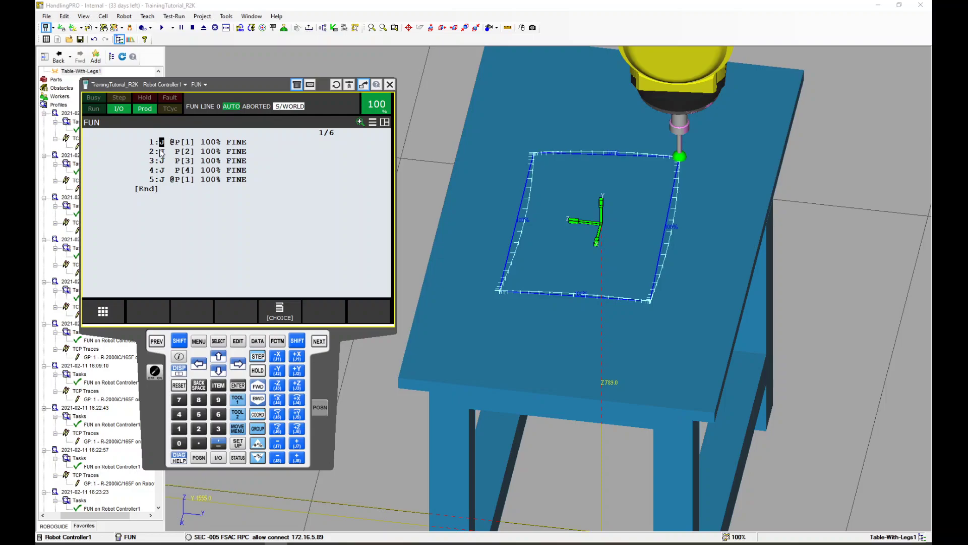
# Review line 1's joint motion type, 100% speed and FINE termination
pyautogui.scroll(-10, 582, 184)
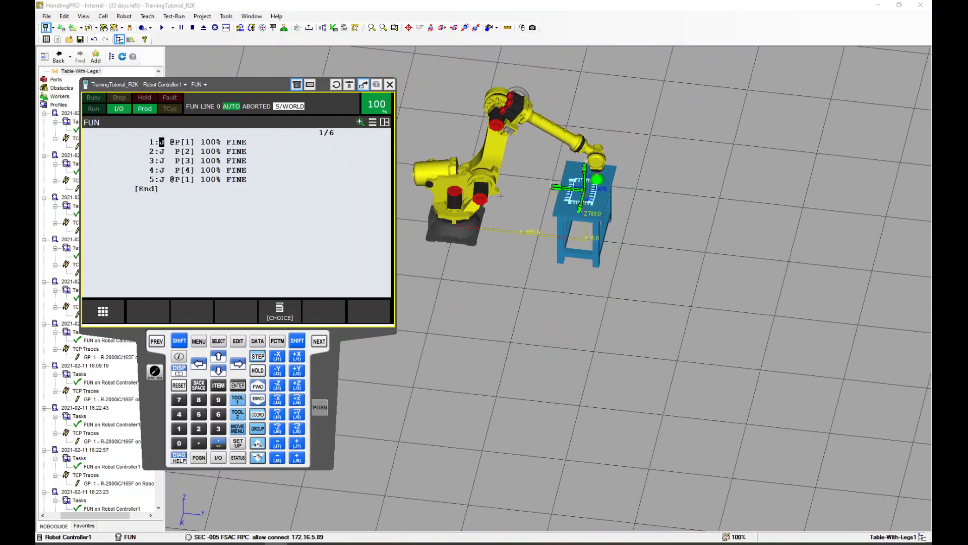
pyautogui.scroll(2, 474, 198)
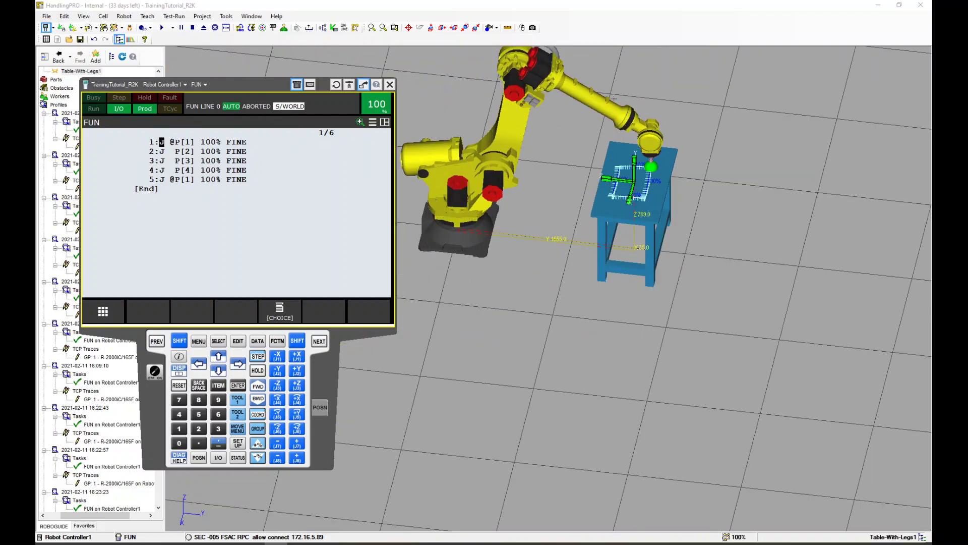
pyautogui.scroll(5, 647, 154)
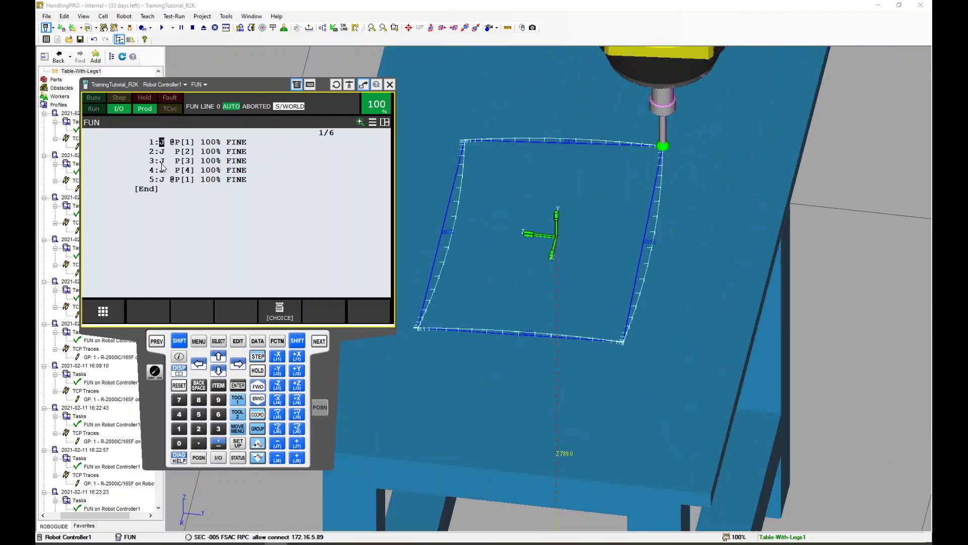
pyautogui.click(211, 143)
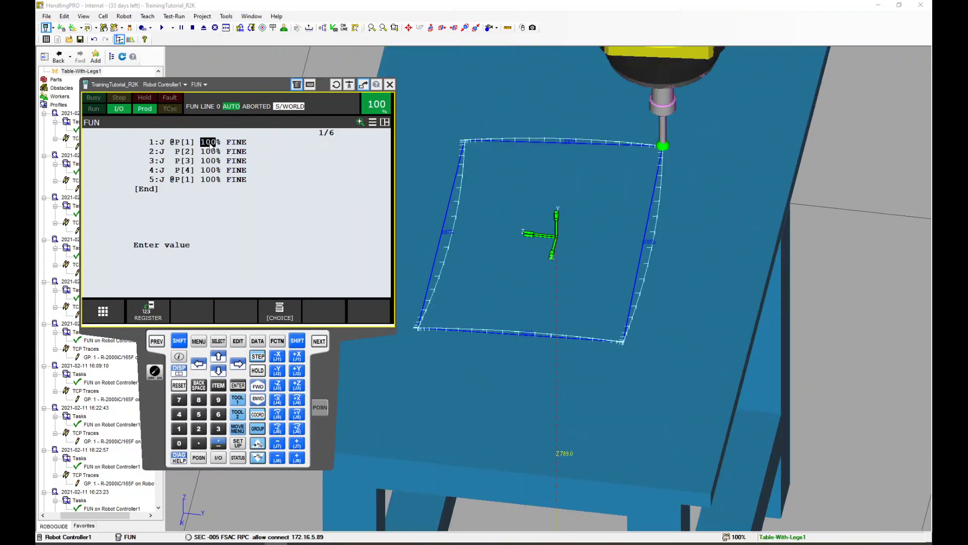
pyautogui.click(236, 143)
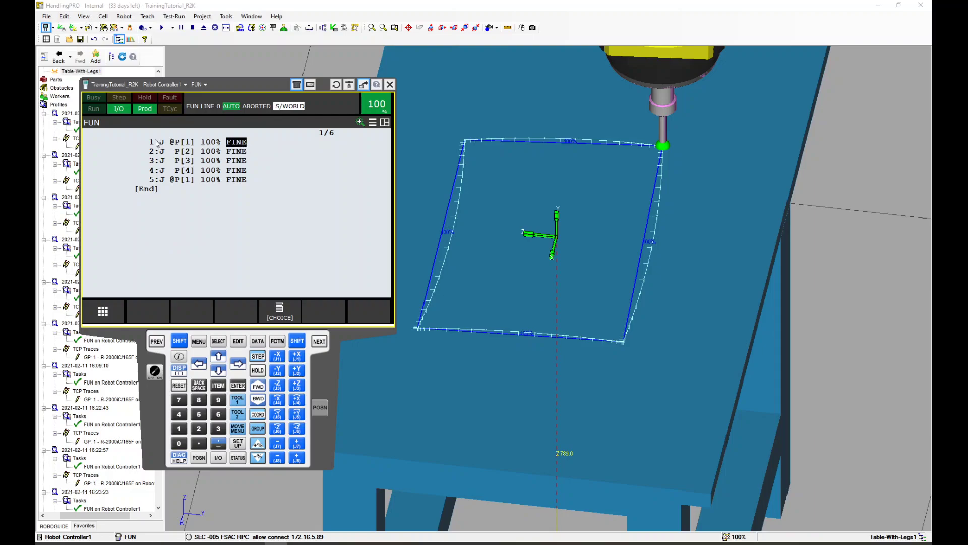
pyautogui.click(162, 143)
pyautogui.click(243, 144)
pyautogui.scroll(-5, 582, 176)
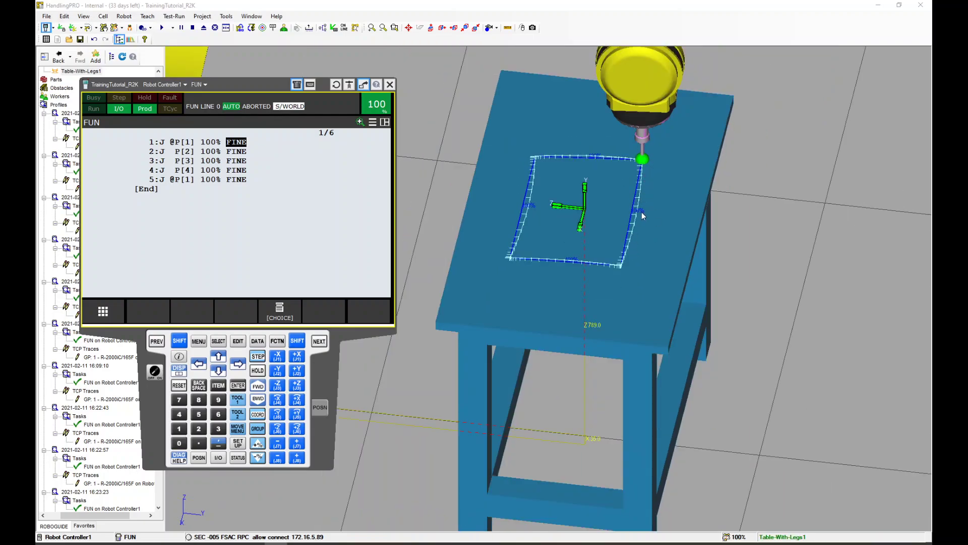
pyautogui.scroll(-4, 641, 210)
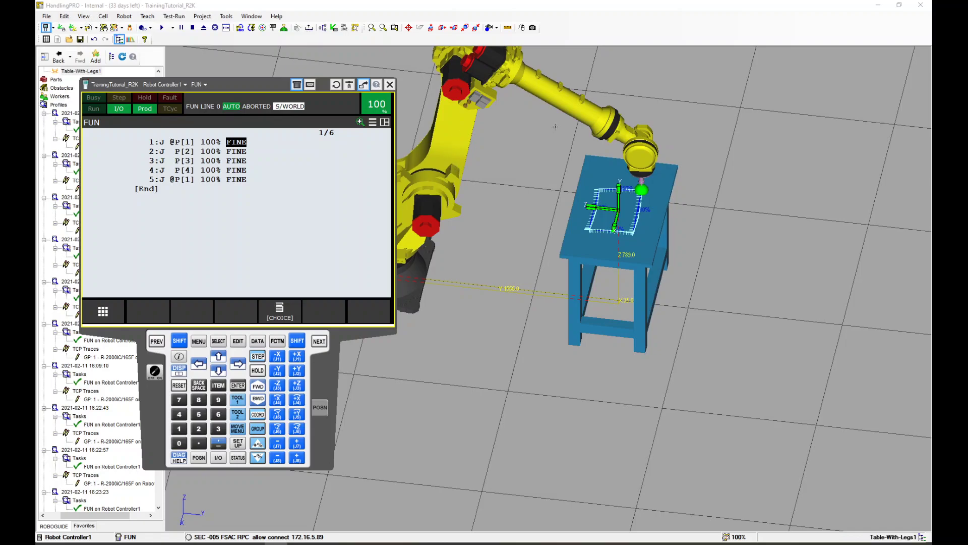
pyautogui.scroll(4, 636, 208)
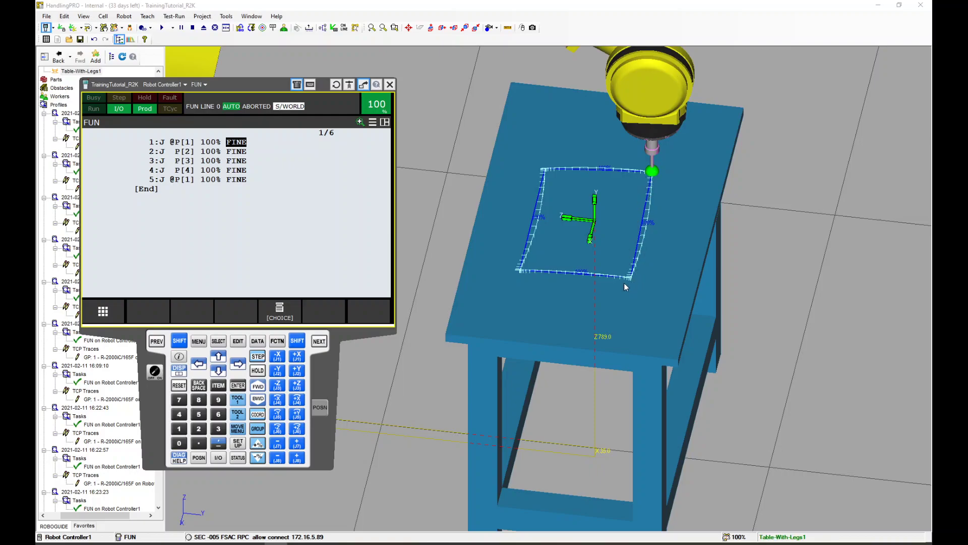
pyautogui.click(161, 143)
pyautogui.scroll(3, 647, 196)
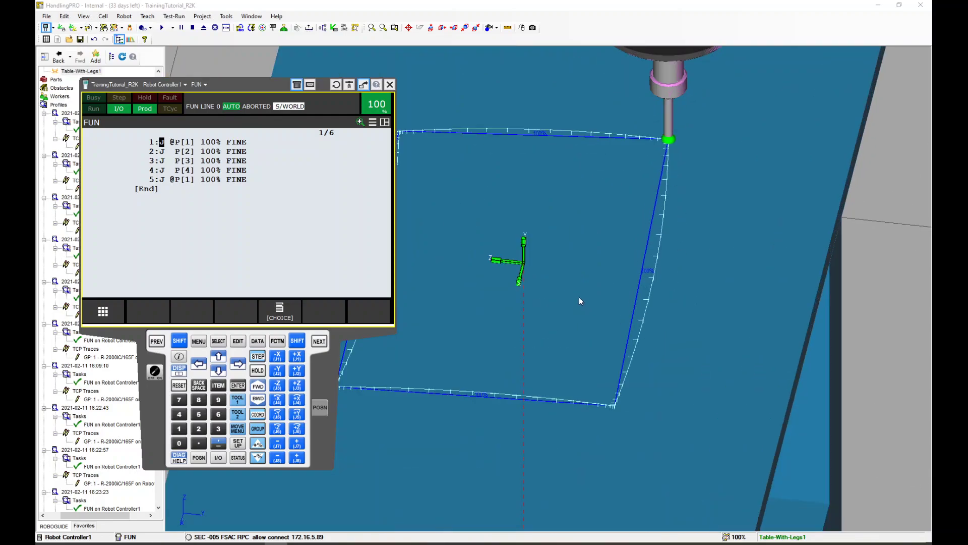
pyautogui.scroll(-5, 630, 261)
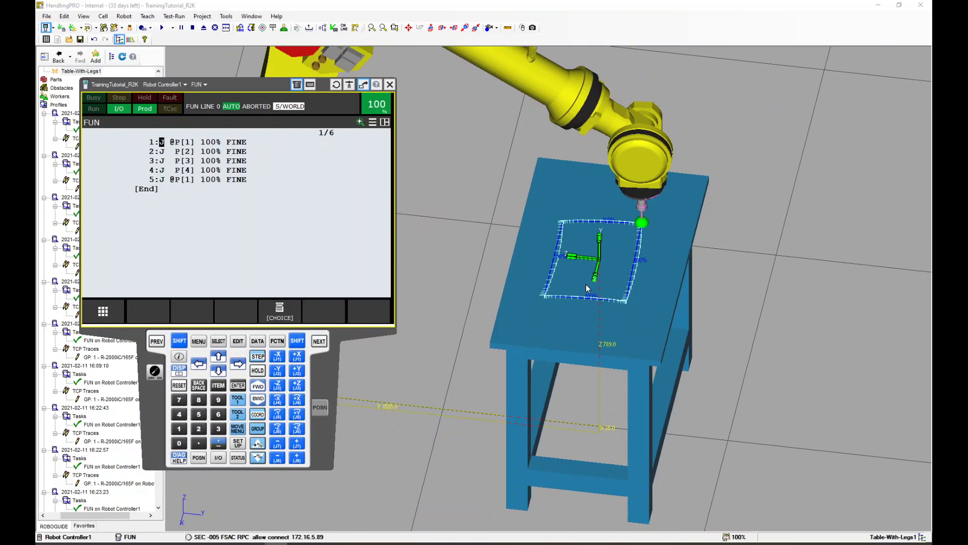
pyautogui.scroll(2, 614, 262)
pyautogui.scroll(-2, 622, 253)
pyautogui.scroll(2, 622, 252)
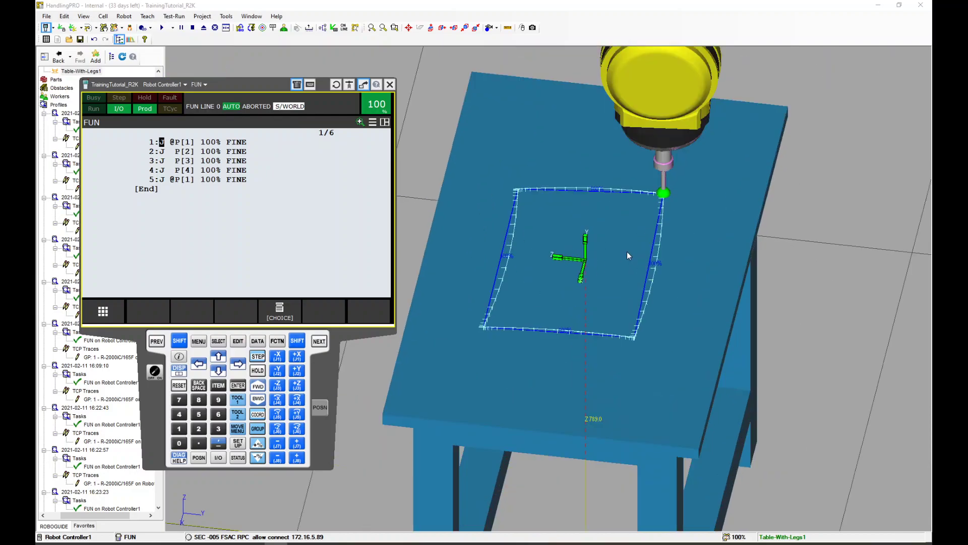
# Step through lines 2–4 to preview P[2]–P[4] and orbit around the path corner
pyautogui.click(161, 153)
pyautogui.click(162, 161)
pyautogui.click(161, 171)
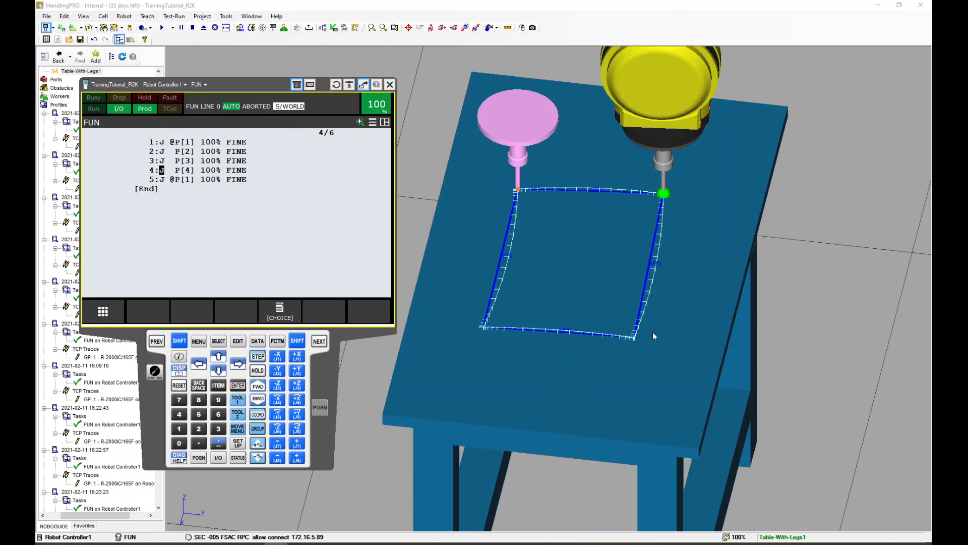
pyautogui.scroll(5, 643, 325)
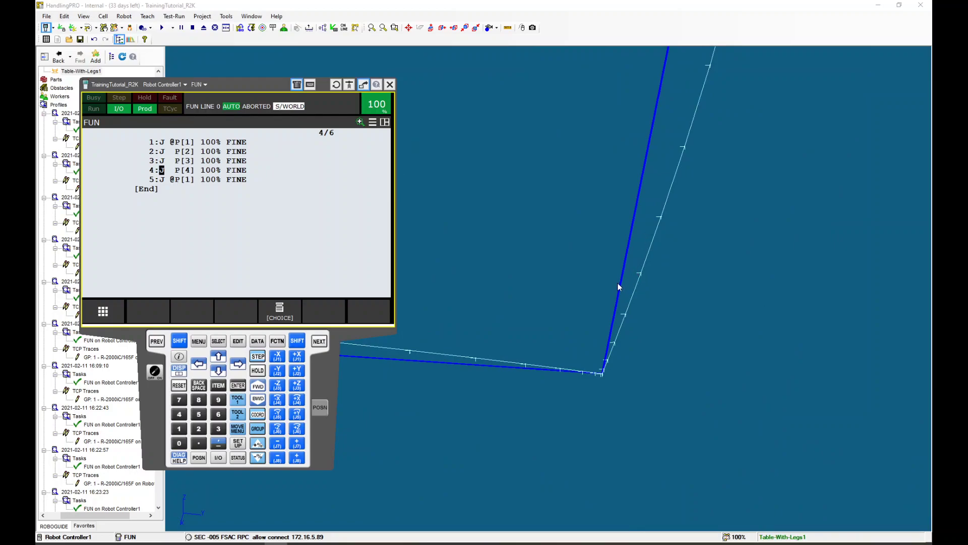
pyautogui.scroll(3, 627, 280)
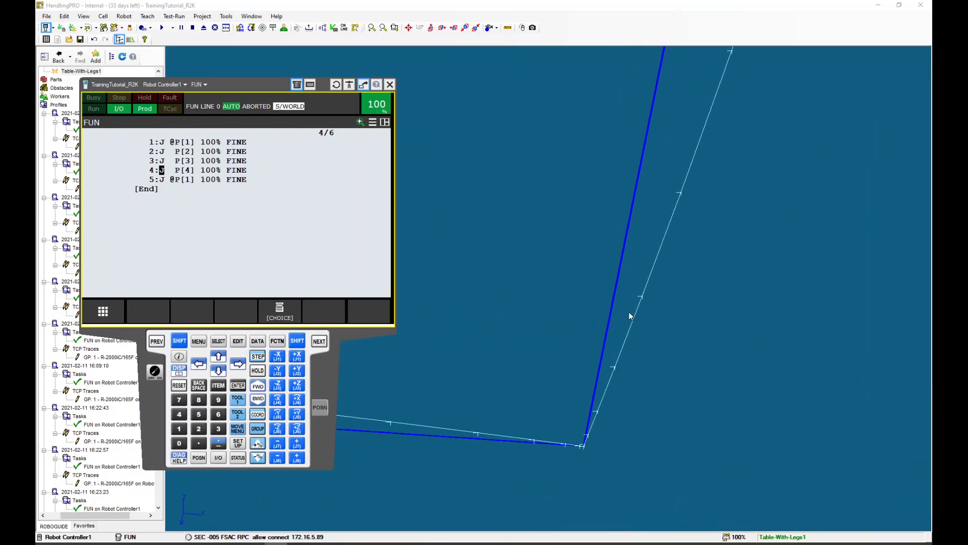
pyautogui.scroll(3, 628, 312)
pyautogui.scroll(2, 628, 310)
pyautogui.moveTo(629, 309); pyautogui.dragTo(578, 328)
# Select line 1's FINE termination and switch the controller to T2 mode
pyautogui.scroll(-10, 578, 328)
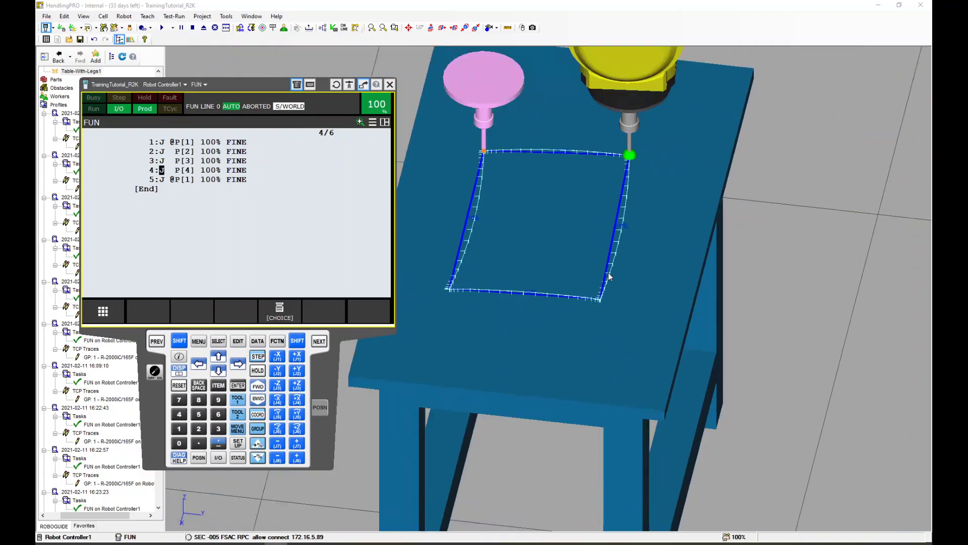
pyautogui.scroll(3, 600, 262)
pyautogui.scroll(-2, 578, 206)
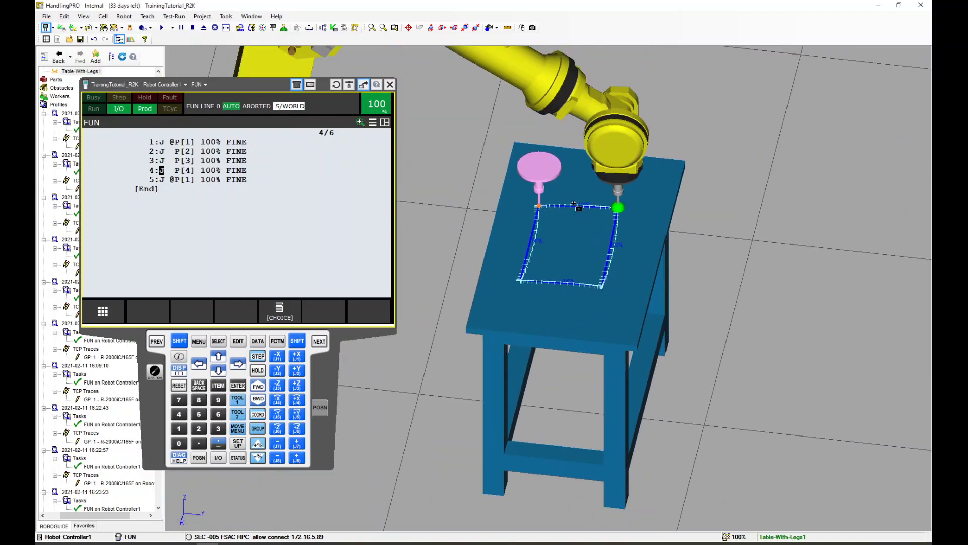
pyautogui.moveTo(573, 204); pyautogui.dragTo(580, 228)
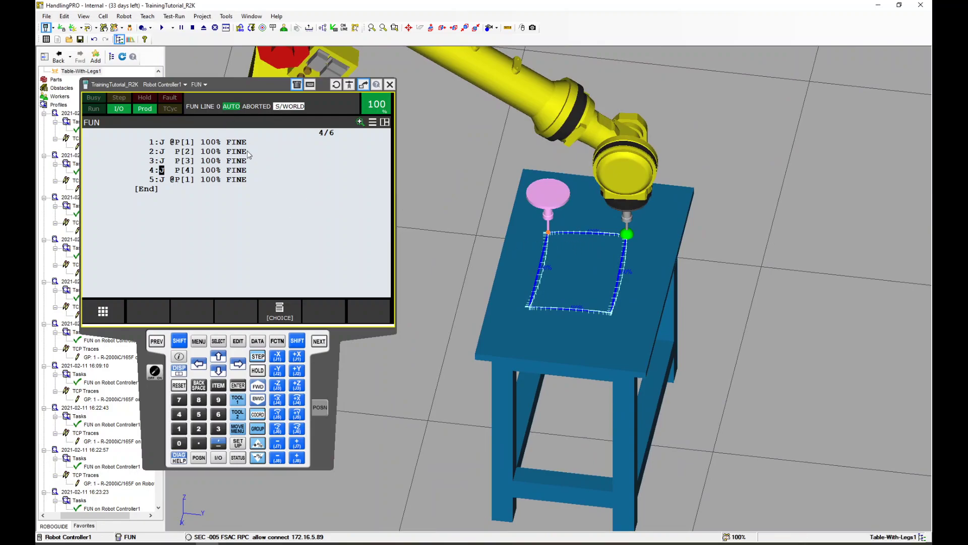
pyautogui.click(232, 143)
pyautogui.click(154, 371)
# Change lines 1–3 from FINE to CNT100 termination
pyautogui.click(279, 311)
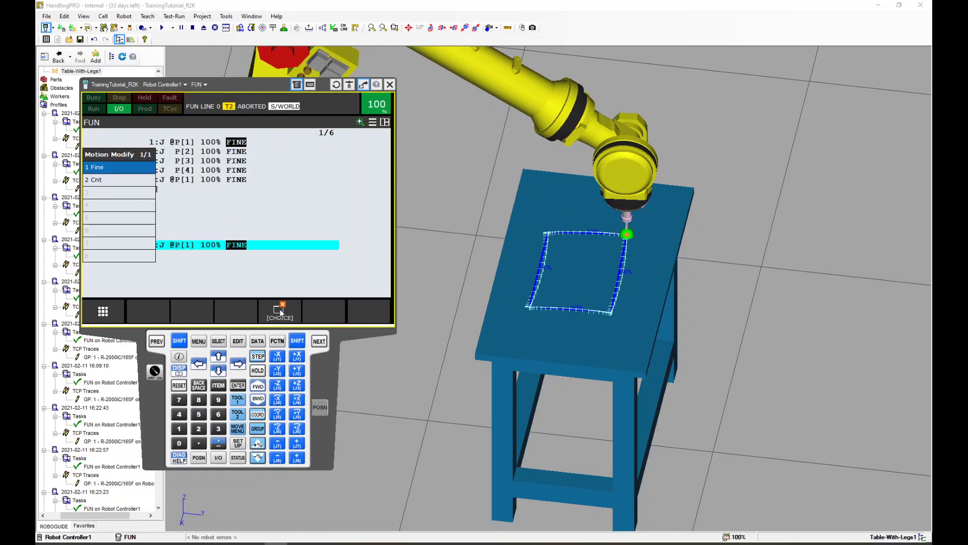
pyautogui.press('2')
pyautogui.press('Down')
pyautogui.press('Left')
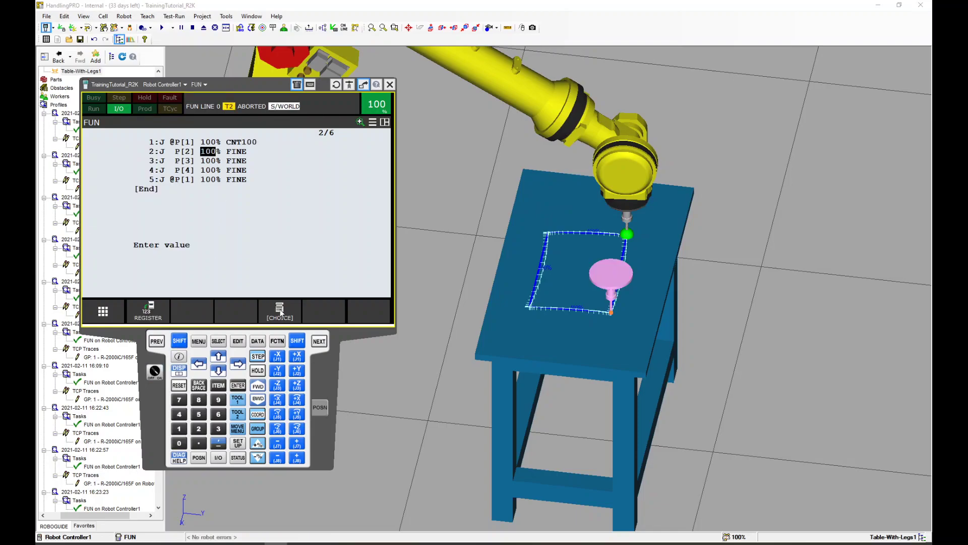
pyautogui.press('Right')
pyautogui.click(281, 311)
pyautogui.press('2')
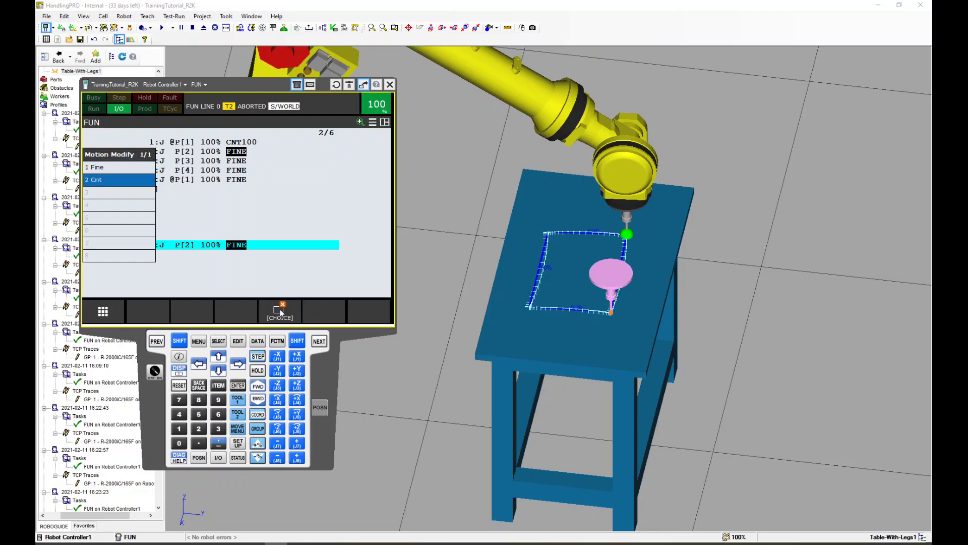
pyautogui.press('Down')
pyautogui.press('Left')
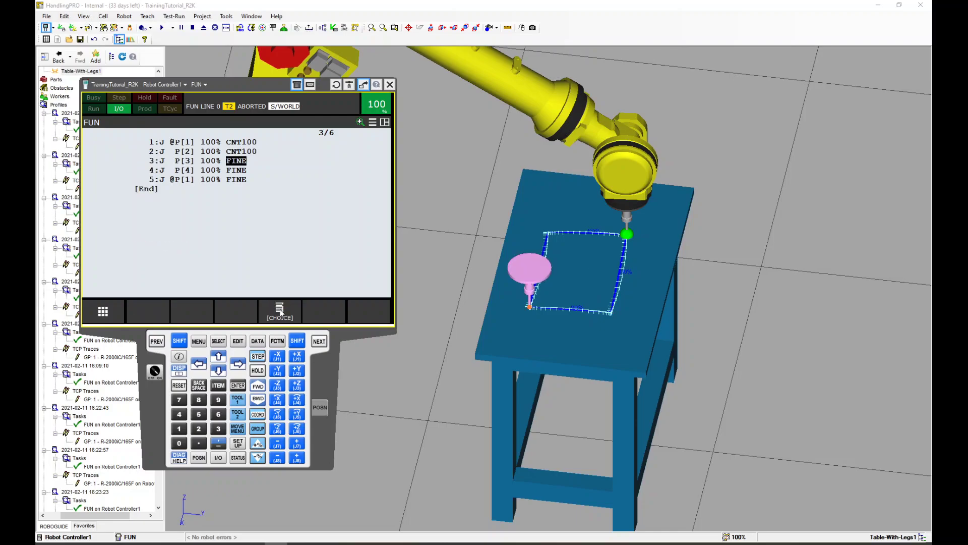
pyautogui.press('Right')
pyautogui.click(281, 312)
pyautogui.press('2')
# Change lines 4 and 5 to CNT100 termination as well
pyautogui.press('Down')
pyautogui.click(281, 312)
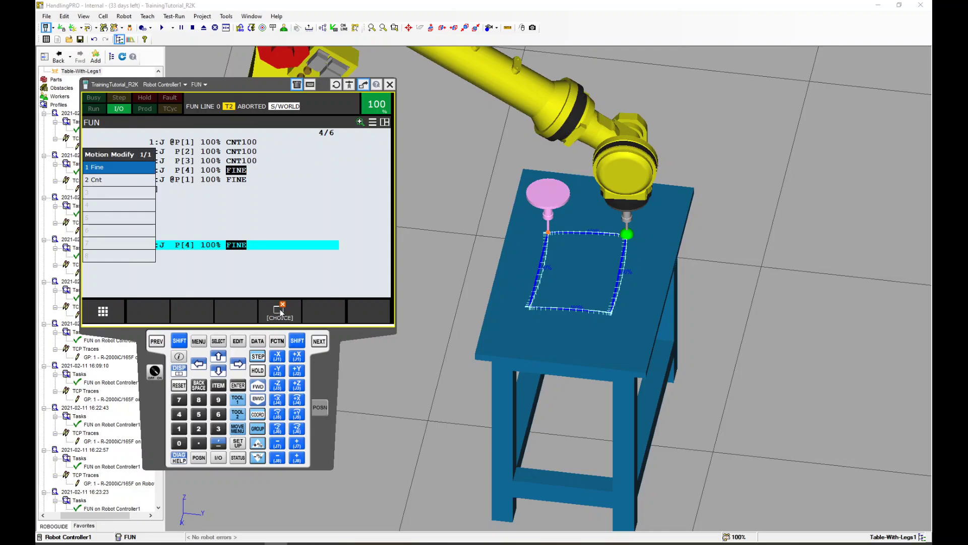
pyautogui.press('2')
pyautogui.press('Down')
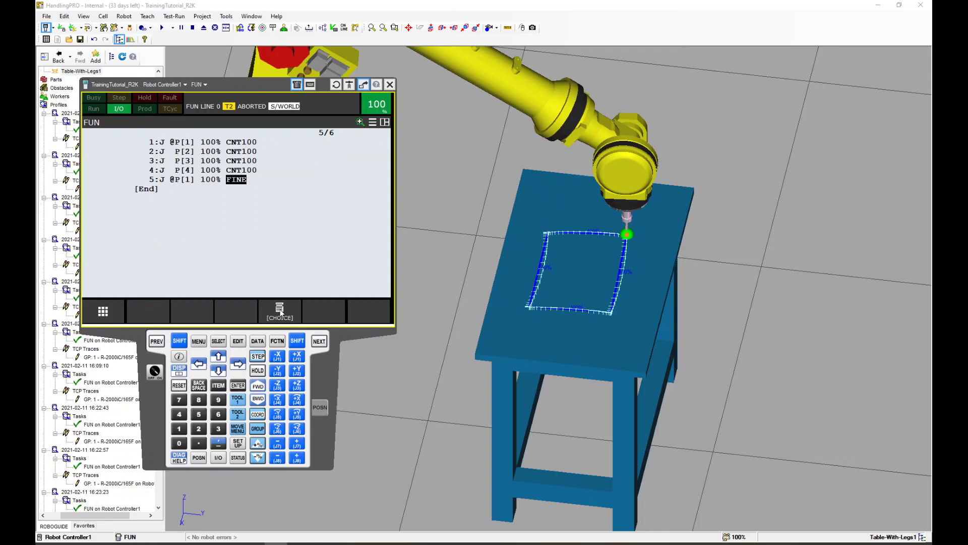
pyautogui.click(280, 312)
pyautogui.press('2')
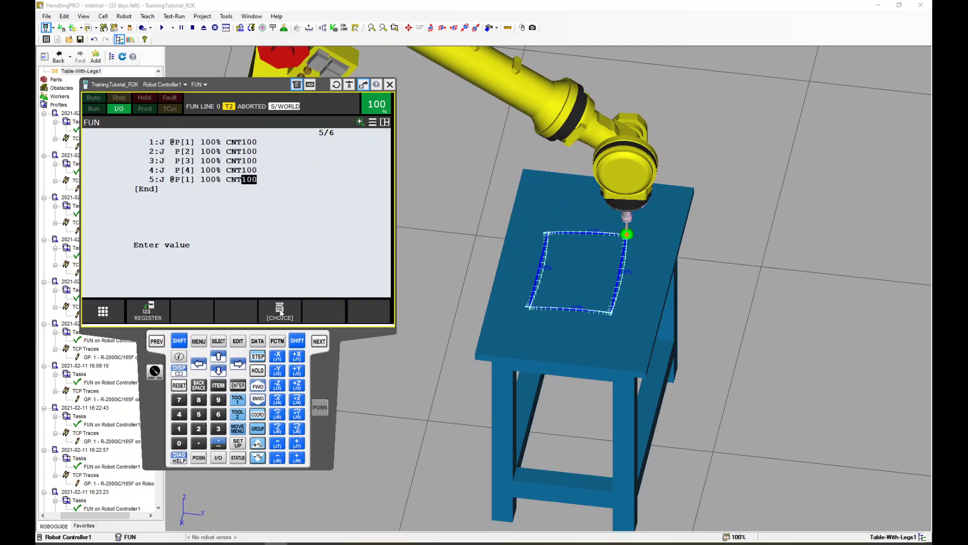
# Recheck that lines 1–5 all end with CNT100, returning to line 1
pyautogui.click(150, 143)
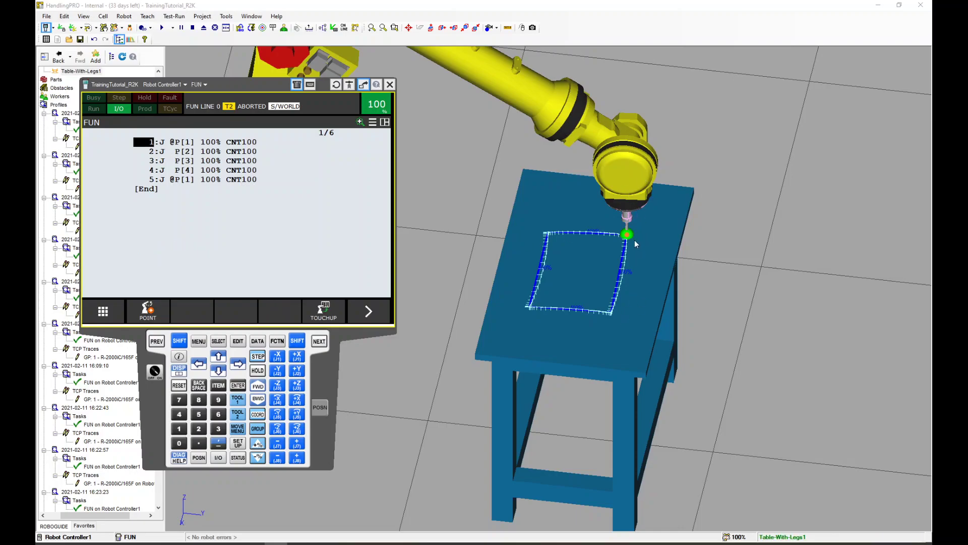
pyautogui.click(242, 143)
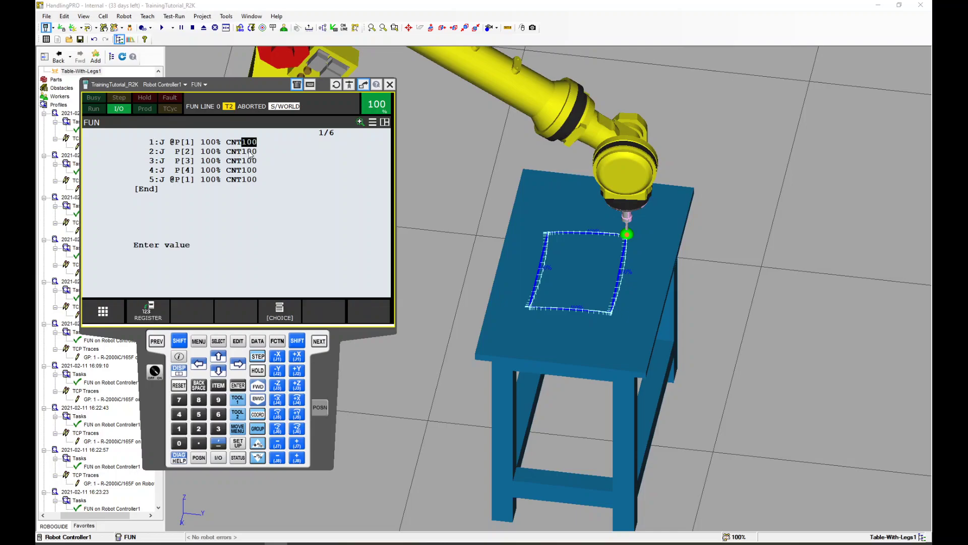
pyautogui.click(247, 153)
pyautogui.click(249, 161)
pyautogui.click(249, 170)
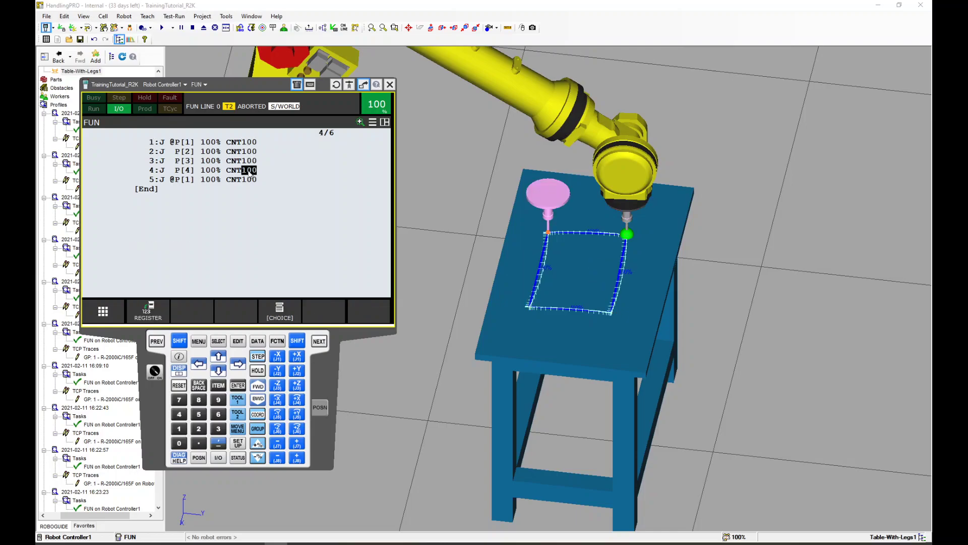
pyautogui.click(251, 180)
pyautogui.click(151, 143)
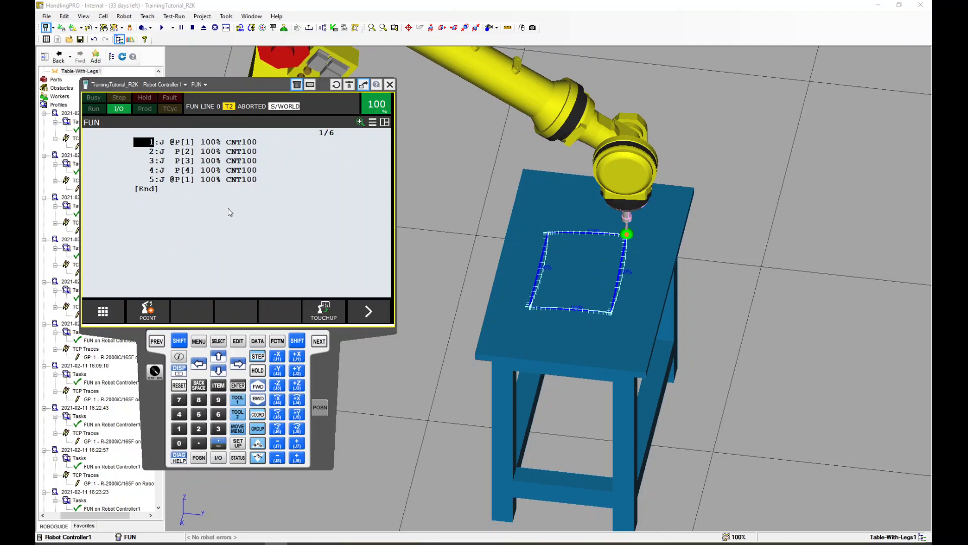
# Run the CNT100 joint-move version of FUN
pyautogui.click(161, 27)
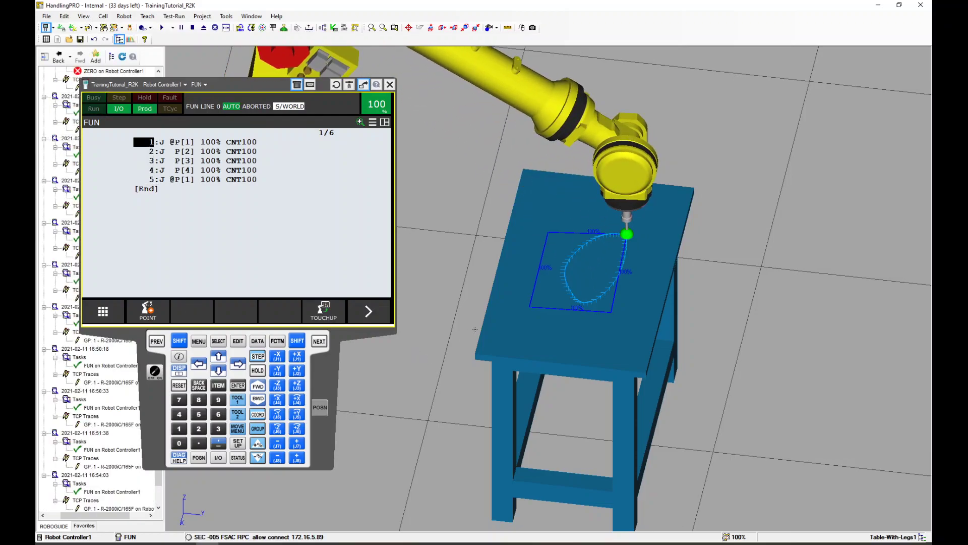
pyautogui.scroll(5, 583, 264)
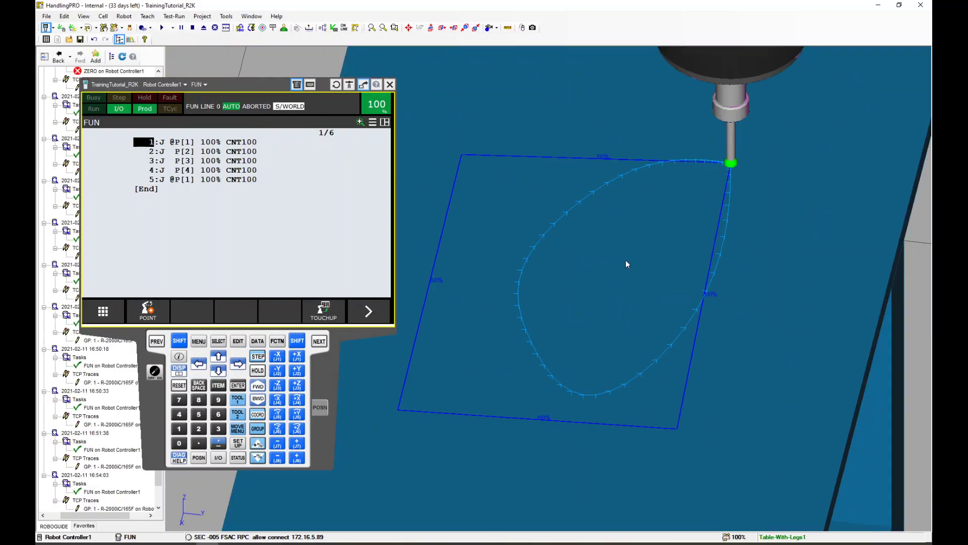
pyautogui.scroll(-5, 624, 264)
pyautogui.scroll(2, 628, 262)
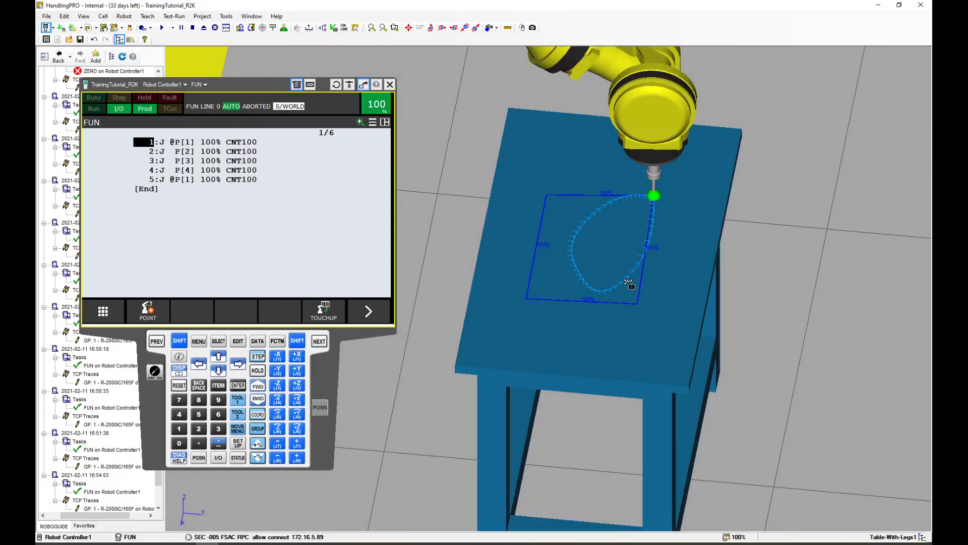
# Zoom and orbit around the table to inspect the teardrop-shaped 100% trace
pyautogui.click(622, 277)
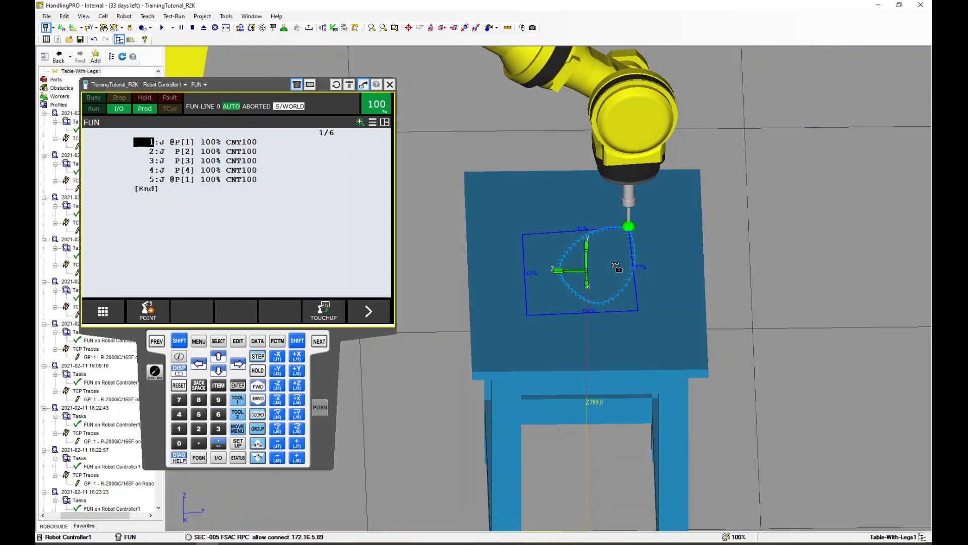
pyautogui.moveTo(607, 271); pyautogui.dragTo(606, 283)
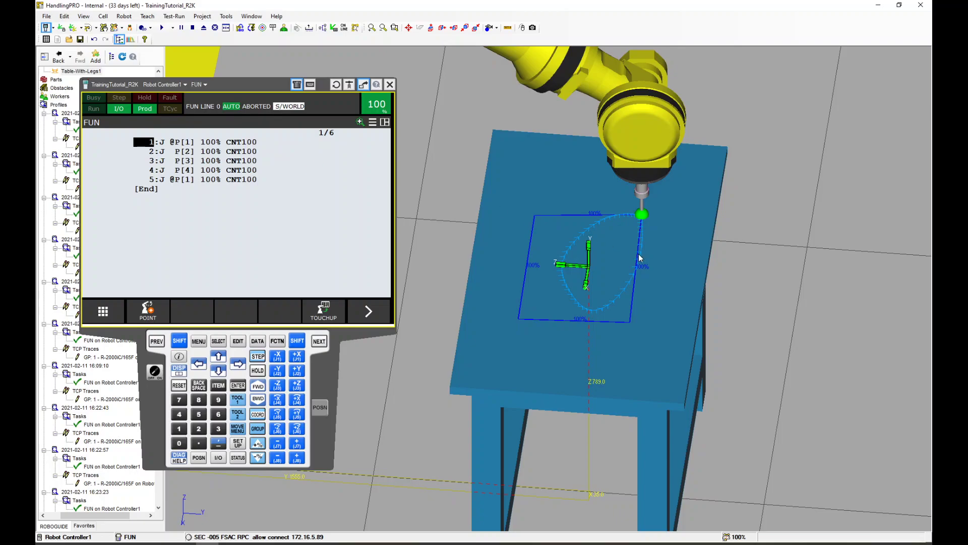
pyautogui.scroll(-2, 622, 253)
pyautogui.scroll(2, 621, 229)
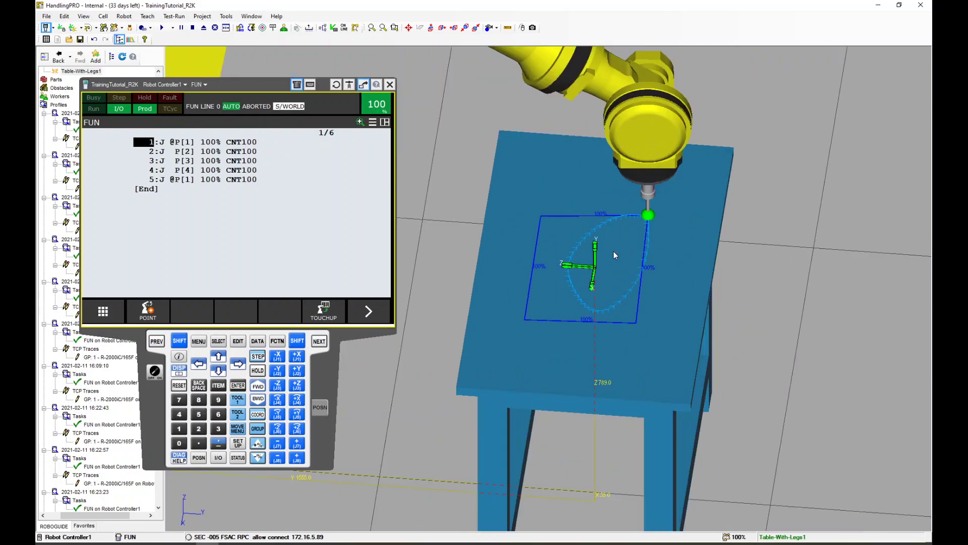
pyautogui.scroll(3, 630, 240)
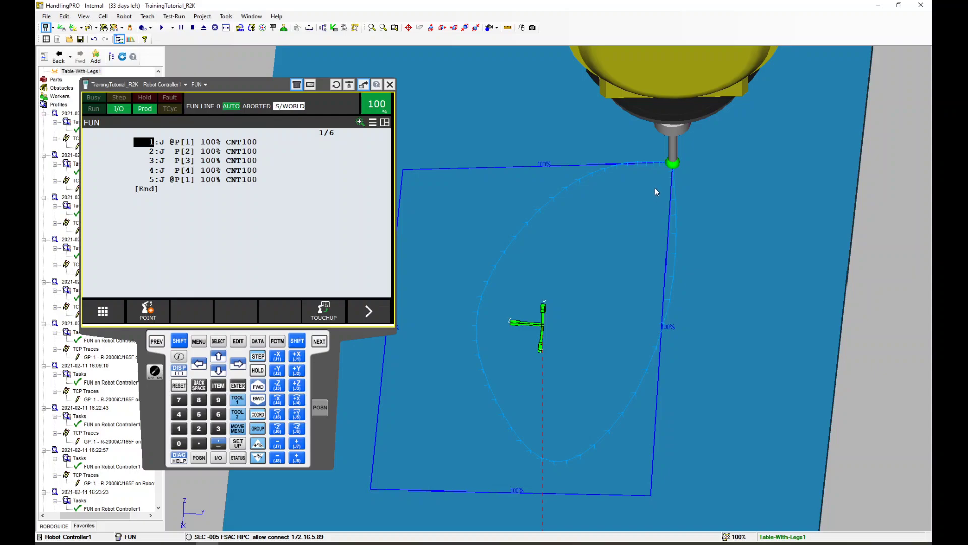
pyautogui.scroll(-3, 629, 213)
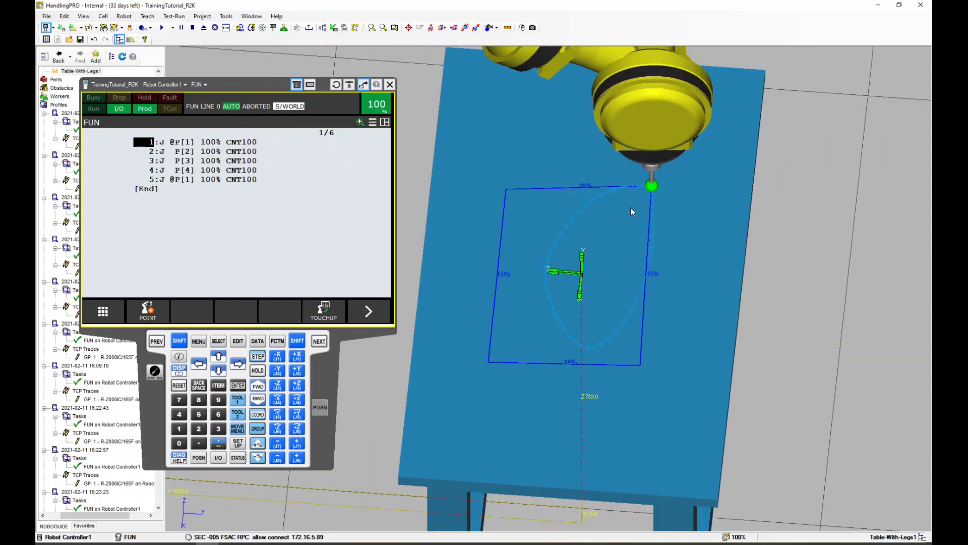
pyautogui.scroll(5, 634, 191)
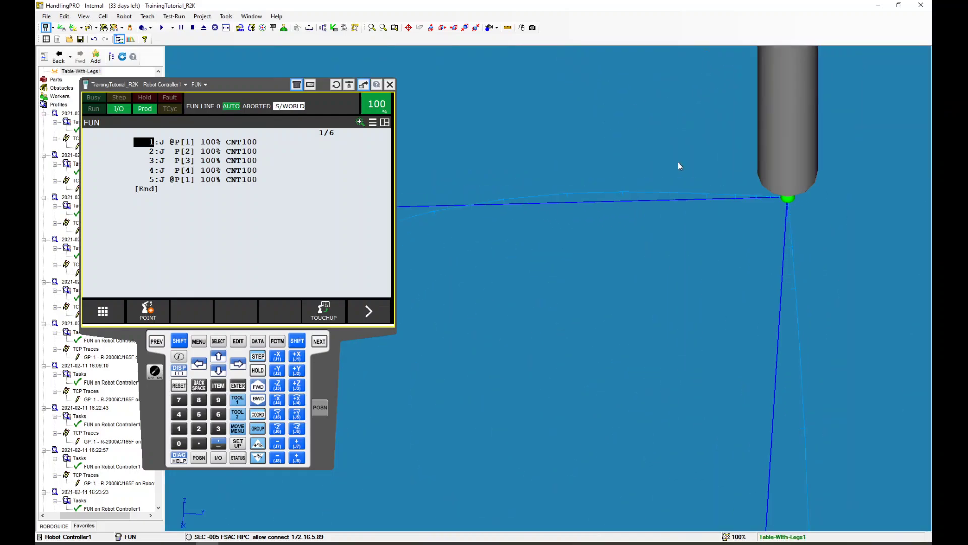
pyautogui.scroll(-4, 695, 174)
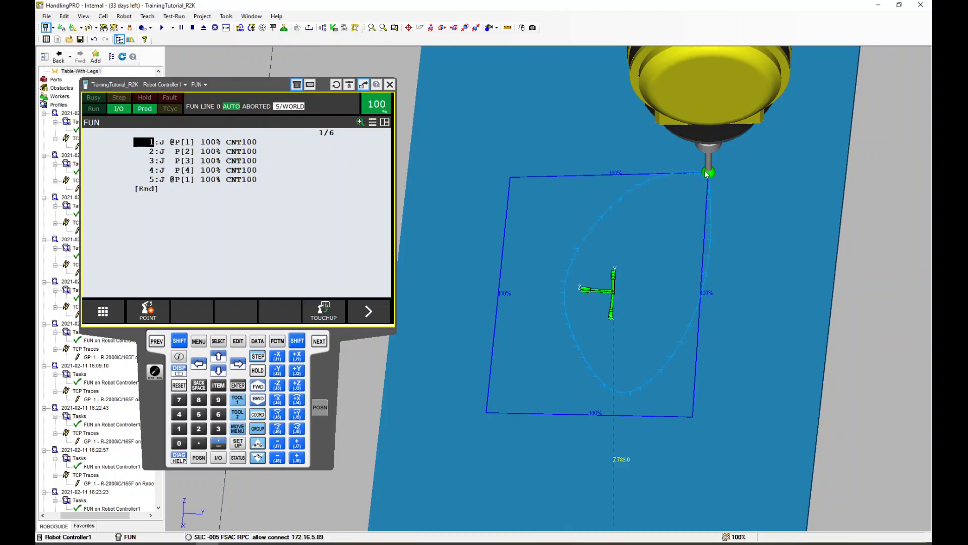
pyautogui.scroll(3, 706, 173)
pyautogui.scroll(-5, 708, 184)
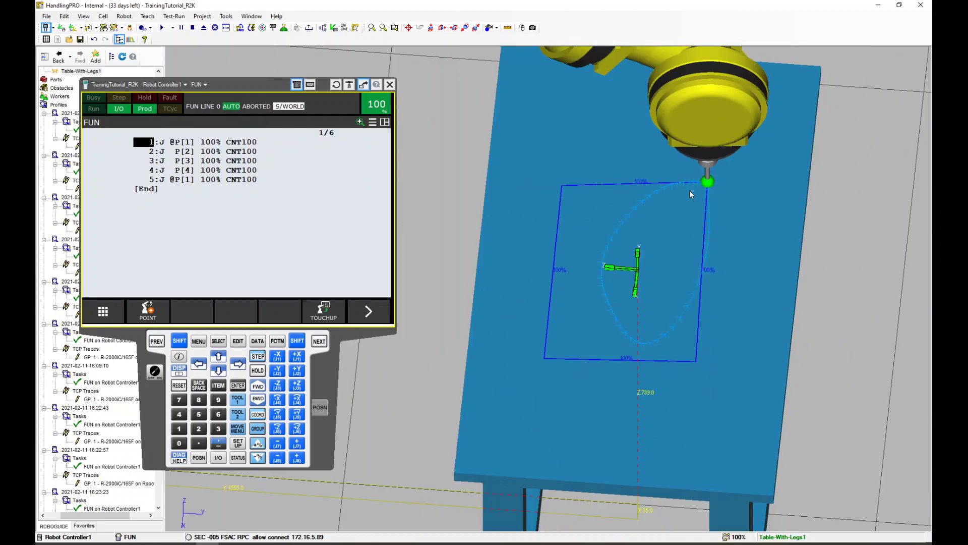
pyautogui.scroll(-3, 689, 194)
pyautogui.scroll(3, 691, 201)
pyautogui.scroll(3, 667, 290)
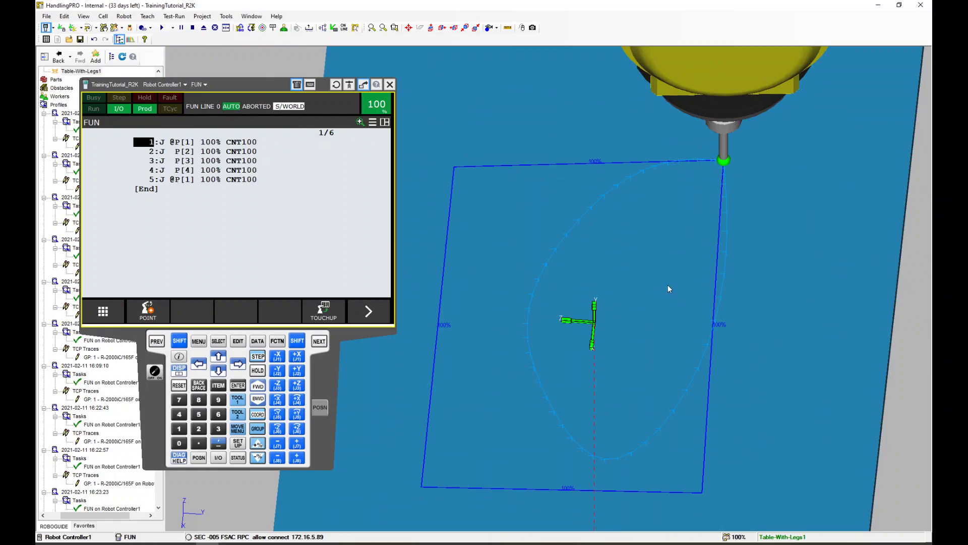
pyautogui.moveTo(664, 281); pyautogui.dragTo(675, 243)
pyautogui.scroll(-3, 674, 243)
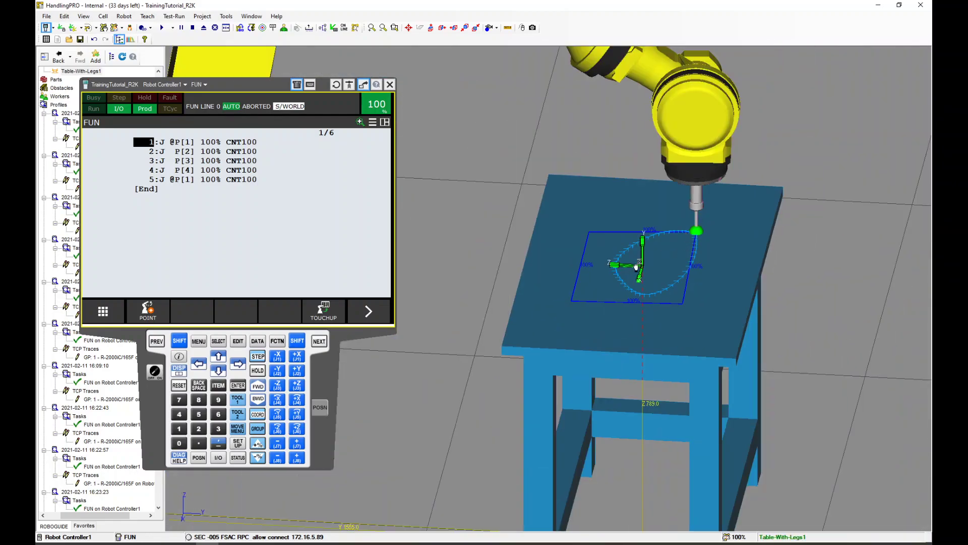
pyautogui.scroll(-3, 677, 244)
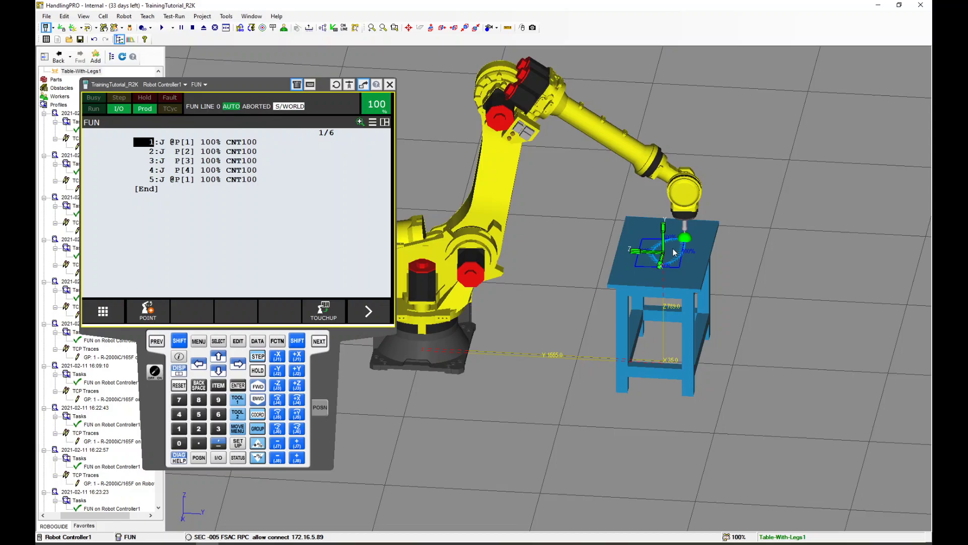
pyautogui.scroll(3, 674, 252)
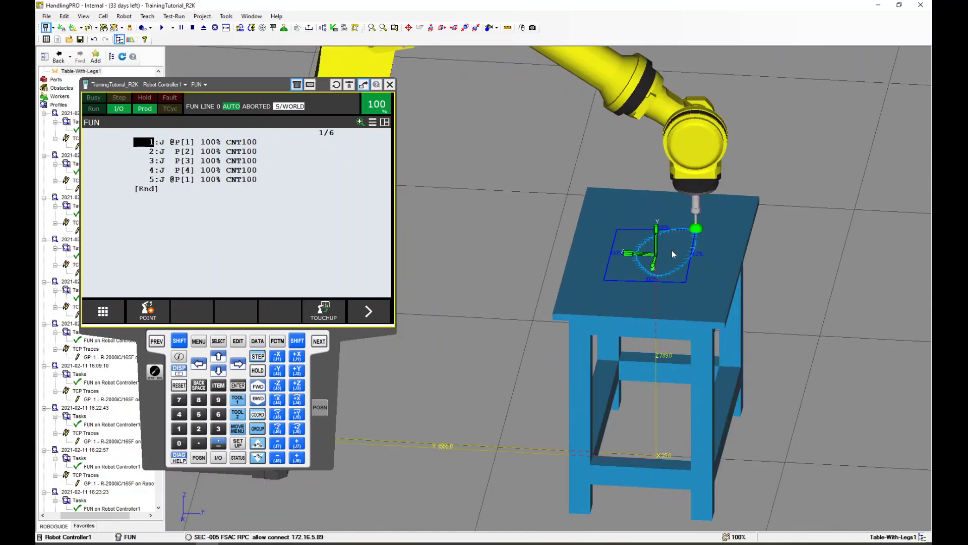
pyautogui.scroll(2, 682, 240)
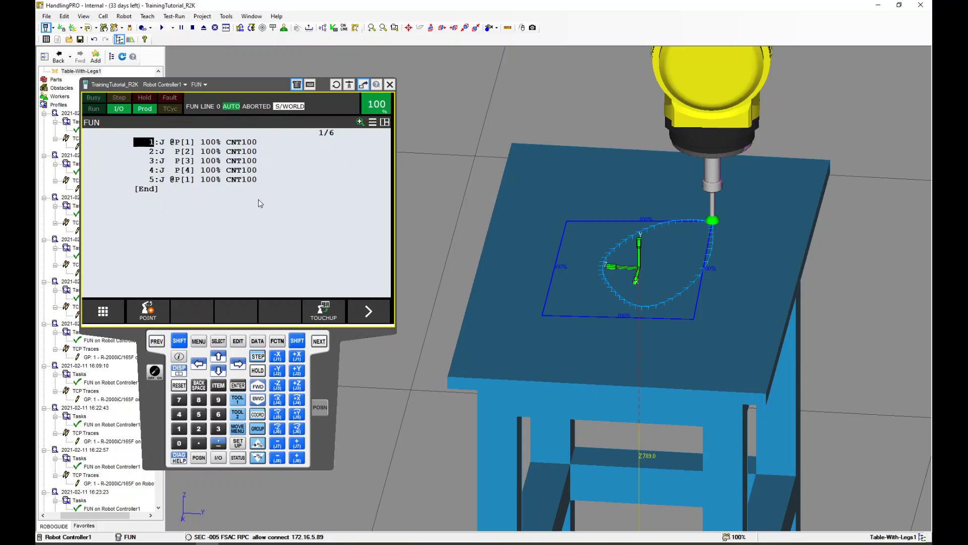
# Enable the teach pendant and change line 1 from a joint to a linear move
pyautogui.click(161, 142)
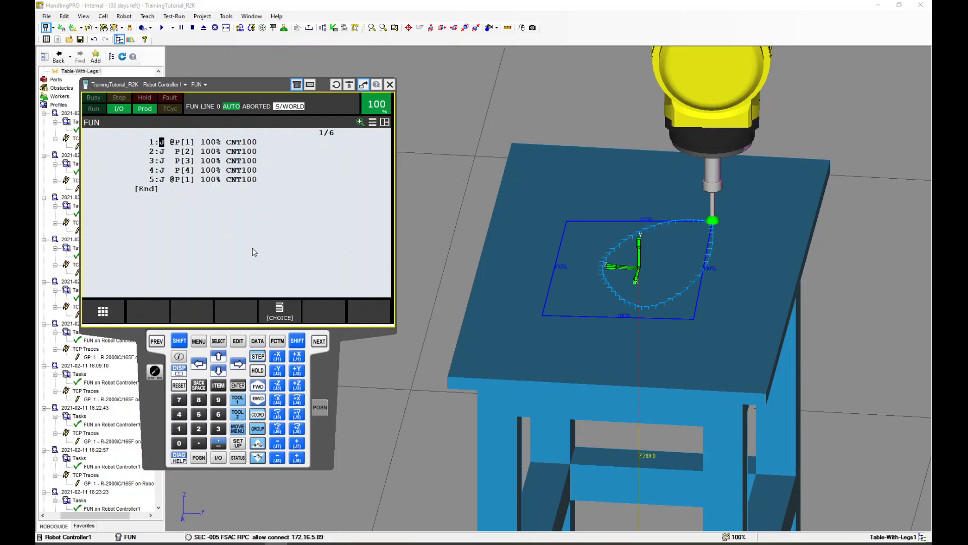
pyautogui.press('F4')
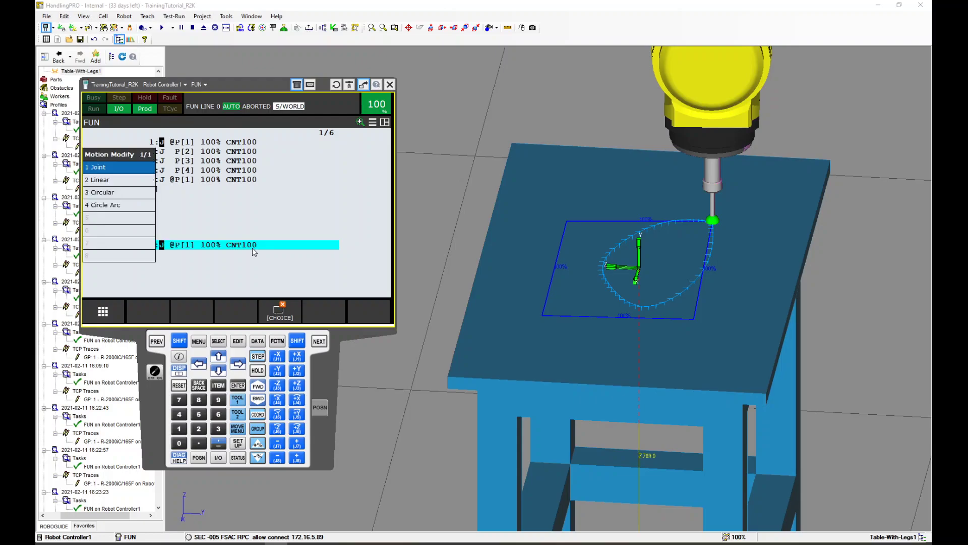
pyautogui.press('Return')
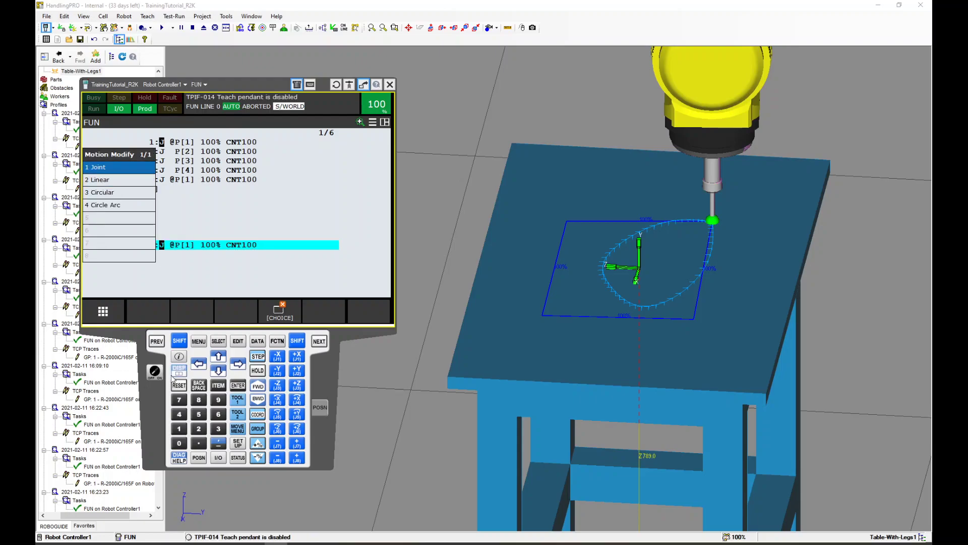
pyautogui.click(155, 372)
pyautogui.click(108, 181)
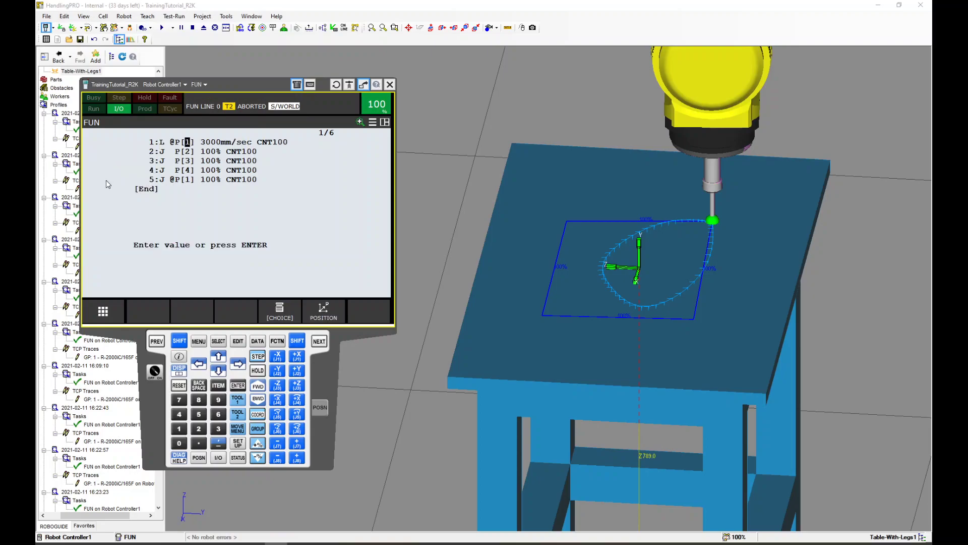
# Change lines 2–5 to linear moves as well
pyautogui.press('Return')
pyautogui.press('F4')
pyautogui.click(106, 181)
pyautogui.press('Return')
pyautogui.press('F4')
pyautogui.click(107, 181)
pyautogui.press('Return')
pyautogui.press('F4')
pyautogui.click(107, 181)
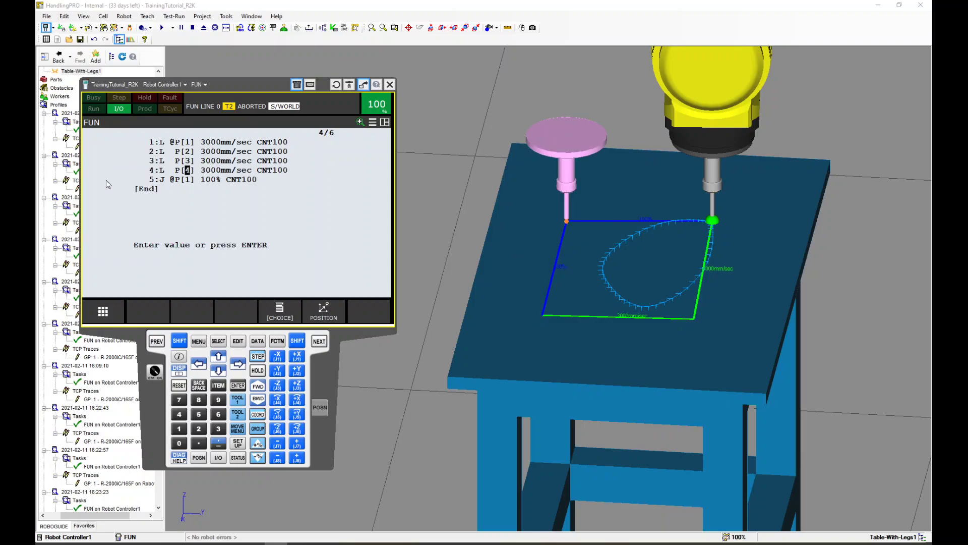
pyautogui.press('Return')
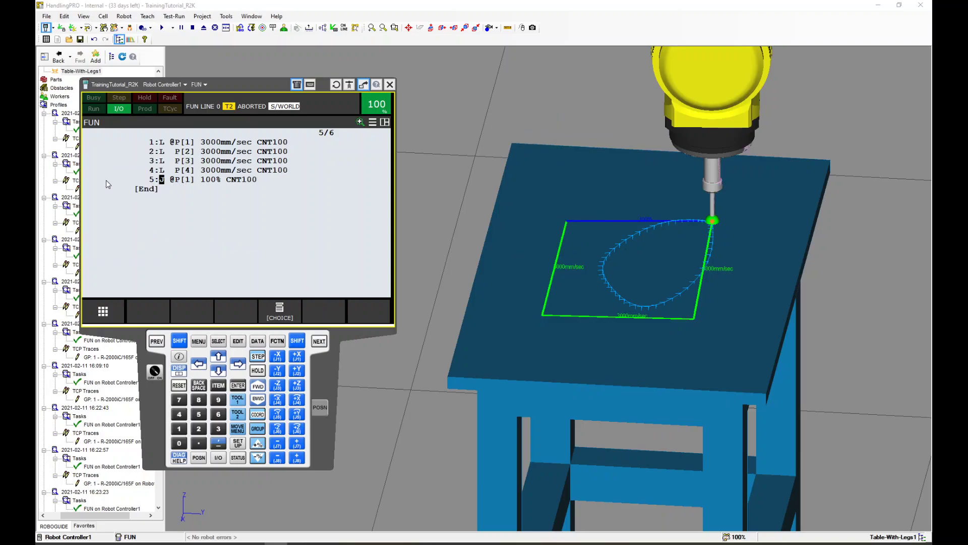
pyautogui.press('F4')
pyautogui.click(106, 180)
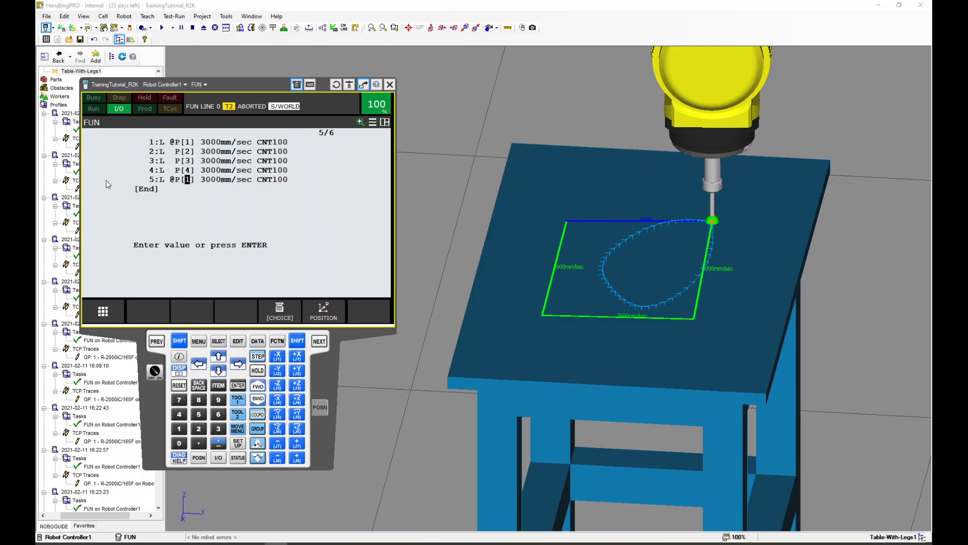
# Replace CNT100 with CNT25 on lines 1–4
pyautogui.click(281, 142)
pyautogui.write('25')
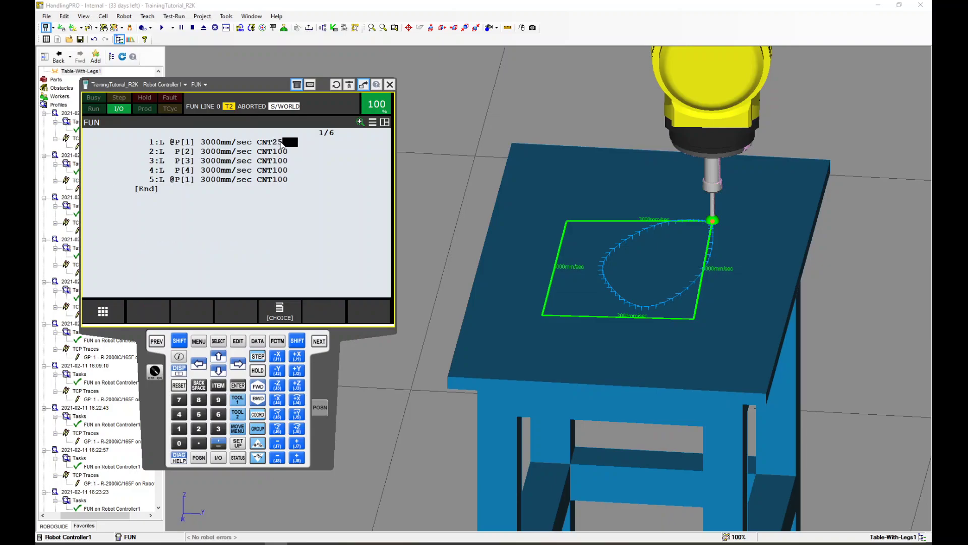
pyautogui.press('Return')
pyautogui.write('25')
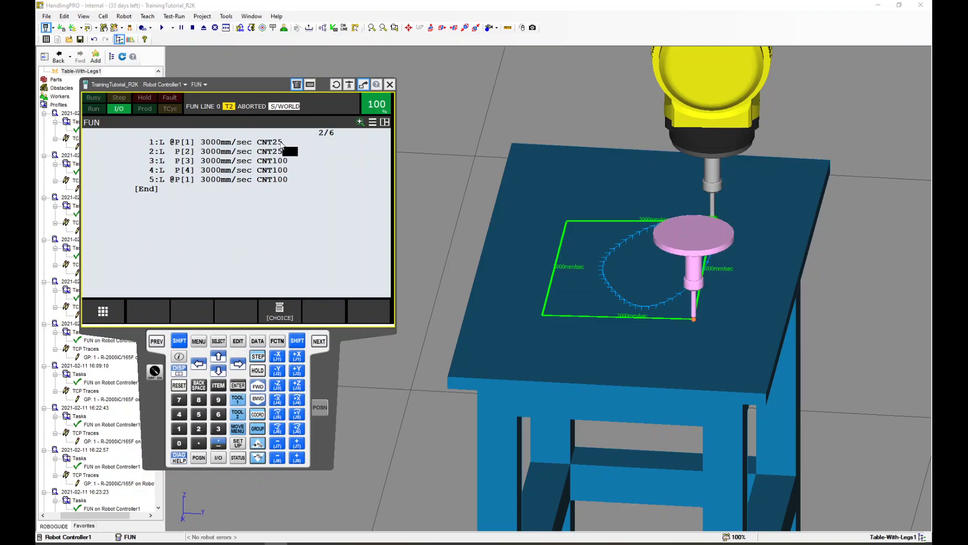
pyautogui.press('Return')
pyautogui.write('25')
pyautogui.press('Return')
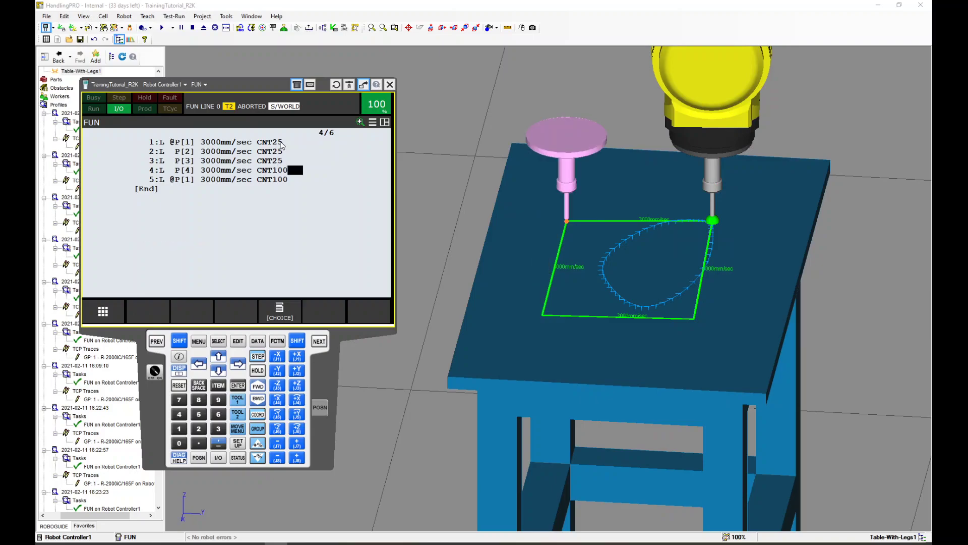
pyautogui.write('25')
pyautogui.press('Return')
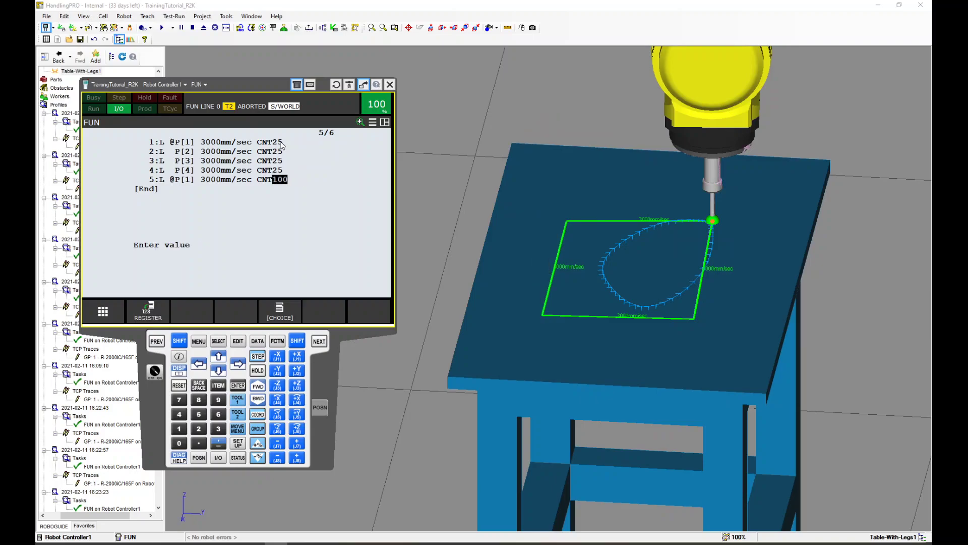
# Enter CNT 25, run FUN to trace the rounded box, then send the tool to the left table
pyautogui.write('25')
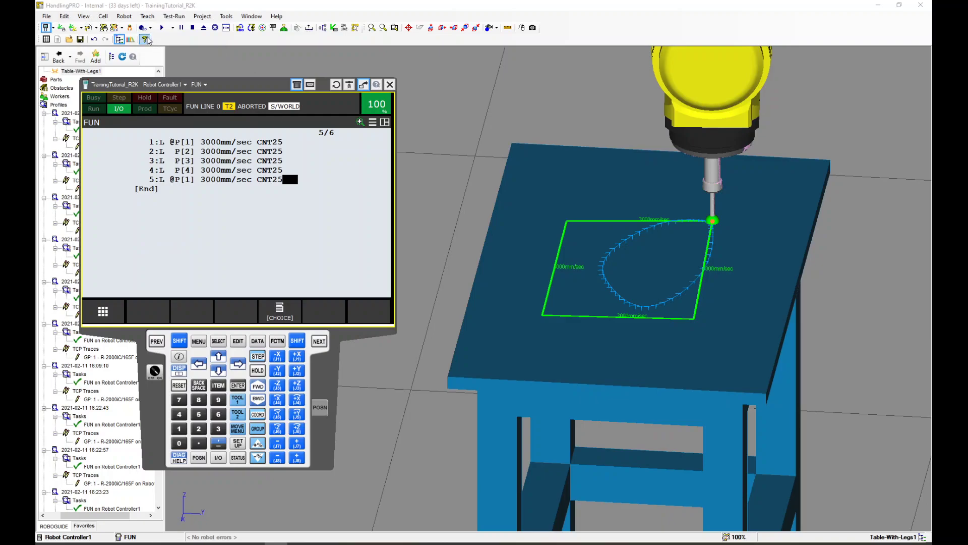
pyautogui.click(162, 28)
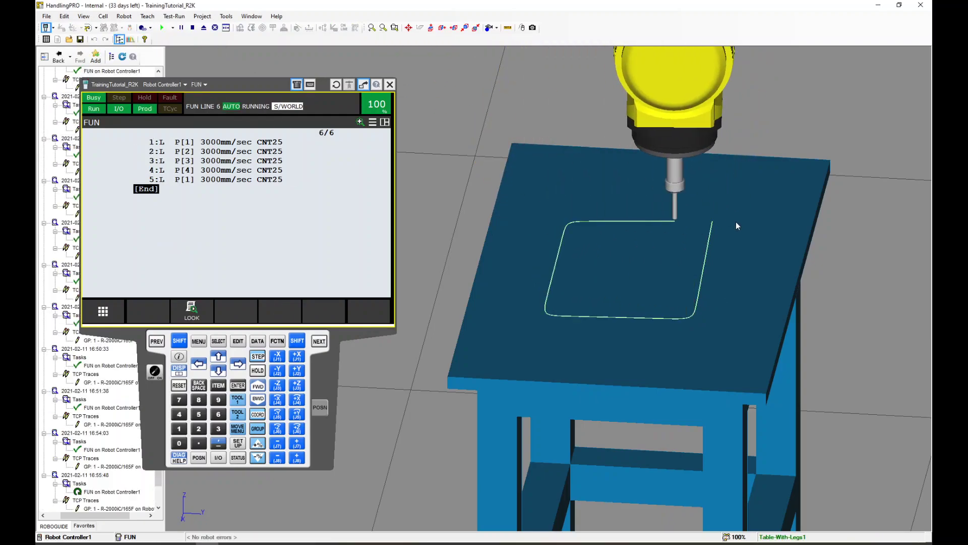
pyautogui.scroll(-10, 631, 263)
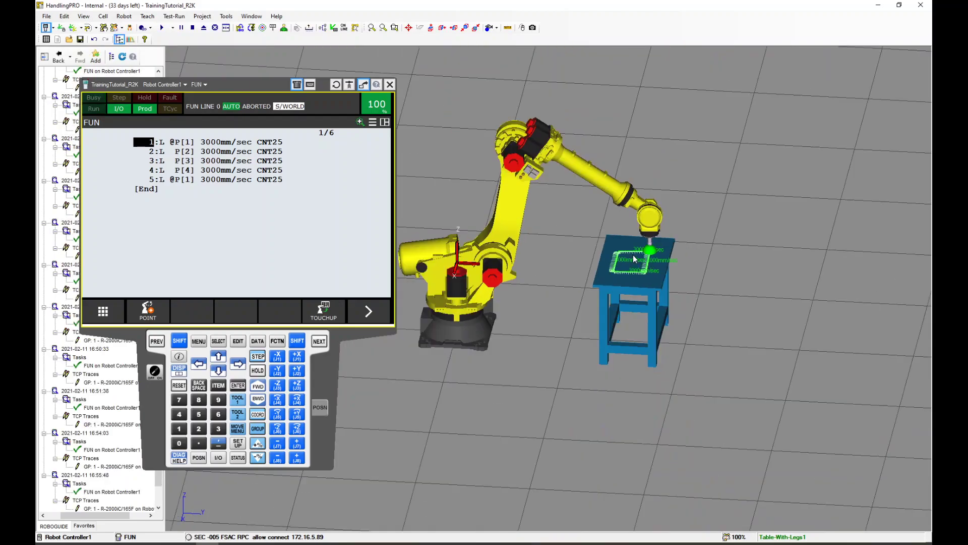
pyautogui.moveTo(538, 264); pyautogui.dragTo(541, 283)
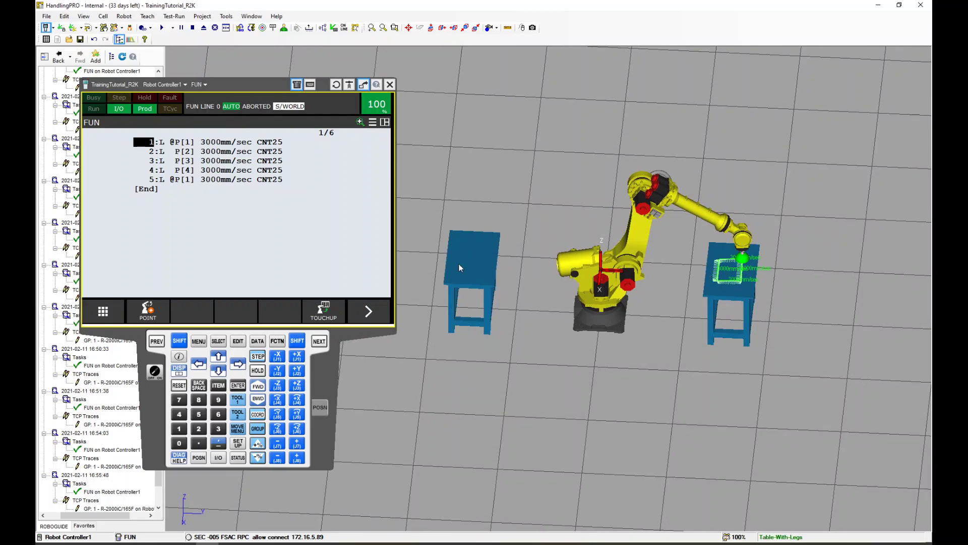
pyautogui.keyDown('ctrl'); pyautogui.keyDown('shift'); pyautogui.click(469, 253); pyautogui.keyUp('shift'); pyautogui.keyUp('ctrl')
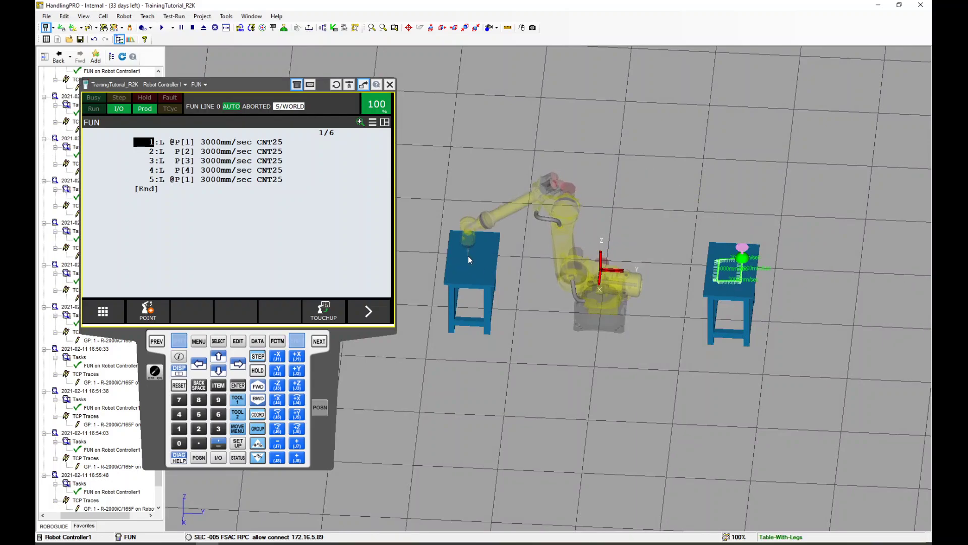
# Record a new end line L P[5] 2000mm/sec FINE with the pendant enabled
pyautogui.click(151, 190)
pyautogui.click(148, 313)
pyautogui.click(127, 193)
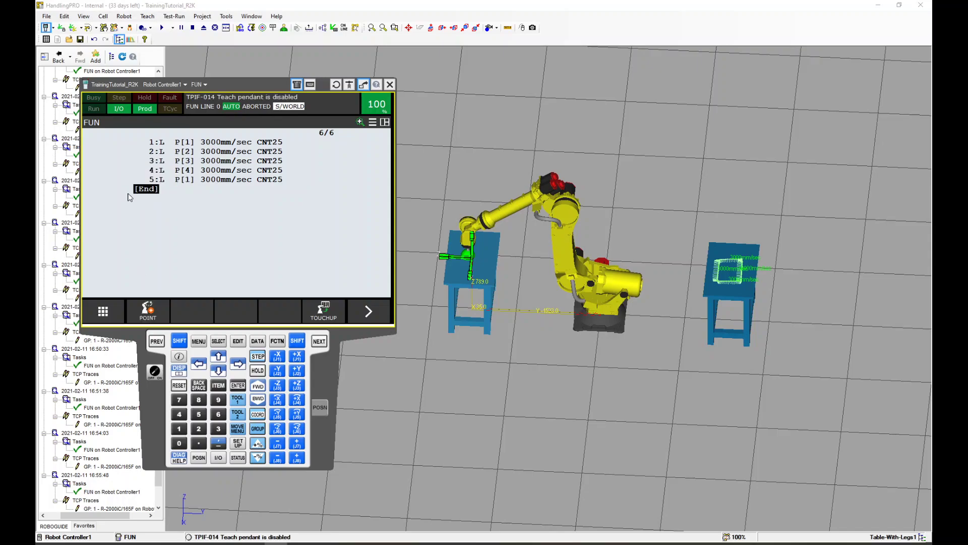
pyautogui.click(155, 372)
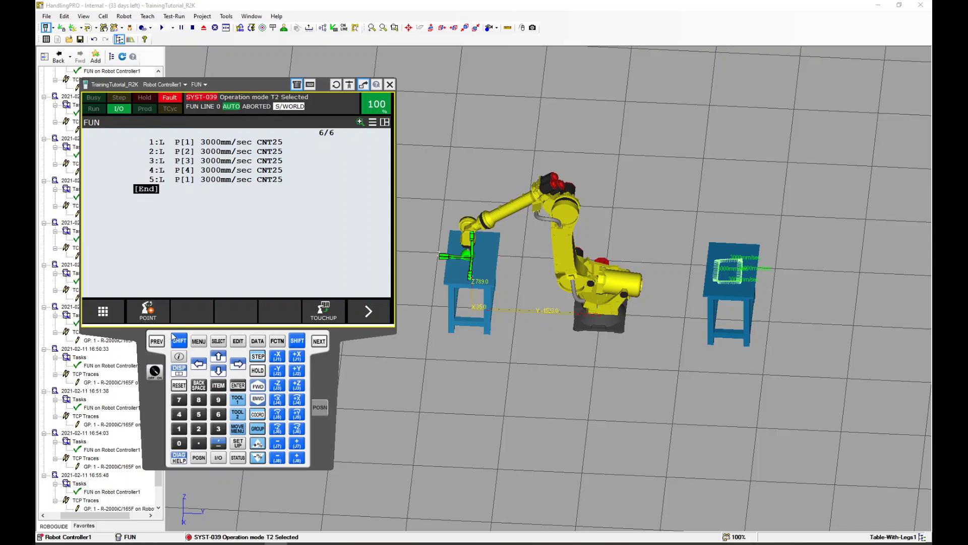
pyautogui.click(148, 310)
pyautogui.click(123, 193)
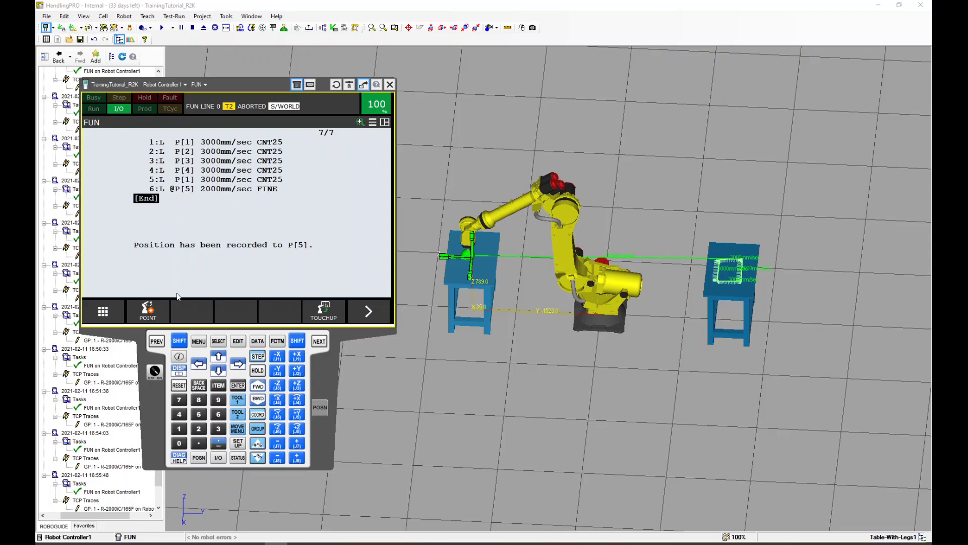
# Send the robot's tool back to the right table and return to line 1
pyautogui.moveTo(644, 309); pyautogui.dragTo(669, 331)
pyautogui.scroll(5, 728, 227)
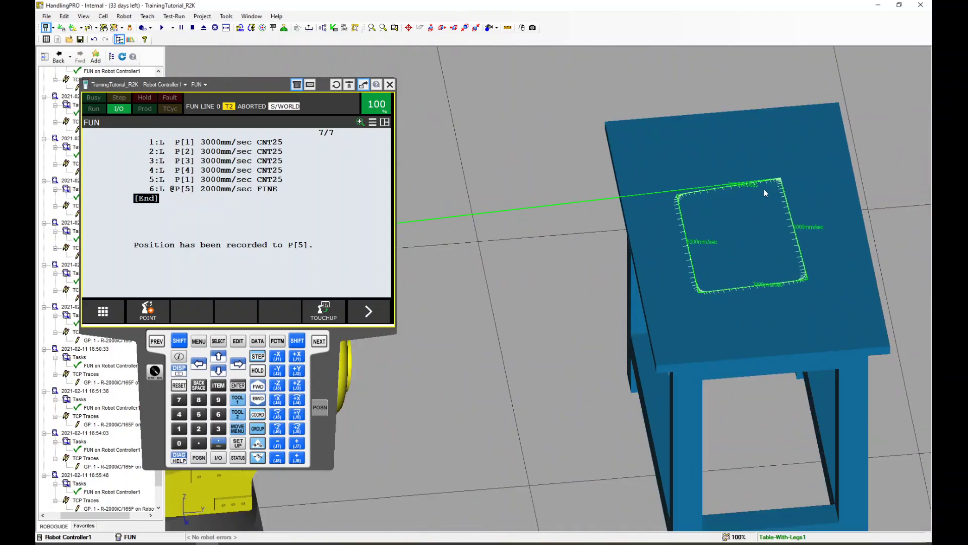
pyautogui.scroll(-5, 789, 165)
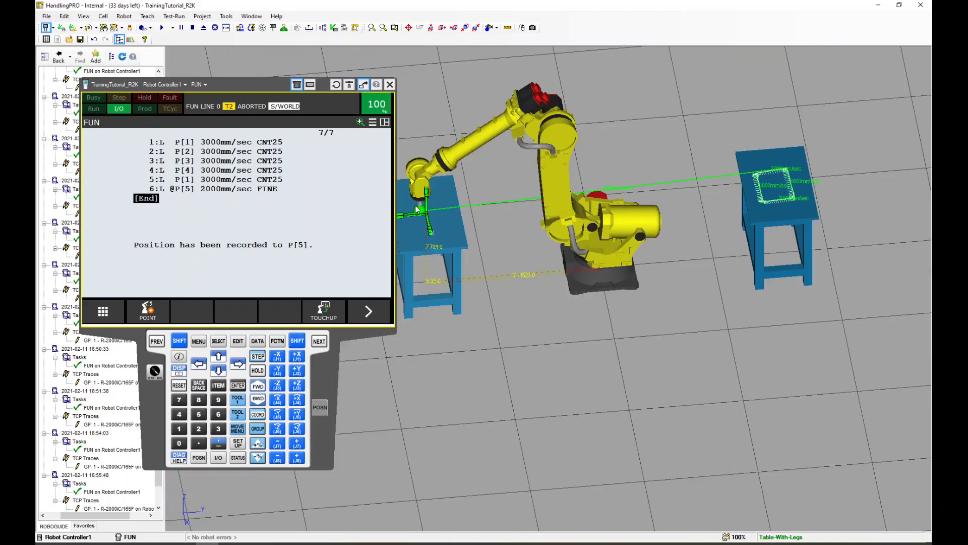
pyautogui.moveTo(605, 214); pyautogui.dragTo(594, 286)
pyautogui.scroll(-4, 594, 286)
pyautogui.scroll(3, 532, 227)
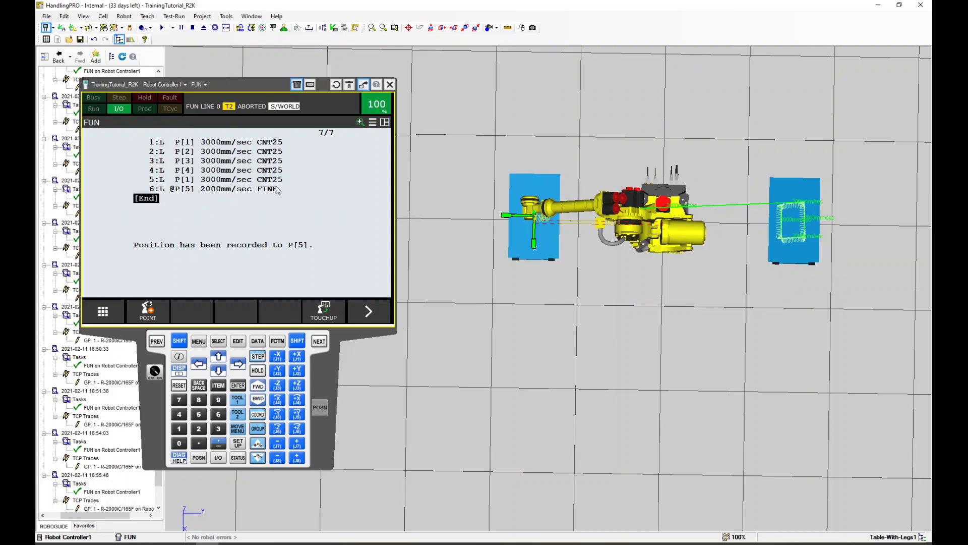
pyautogui.scroll(3, 799, 197)
pyautogui.keyDown('ctrl'); pyautogui.keyDown('shift'); pyautogui.click(798, 199); pyautogui.keyUp('shift'); pyautogui.keyUp('ctrl')
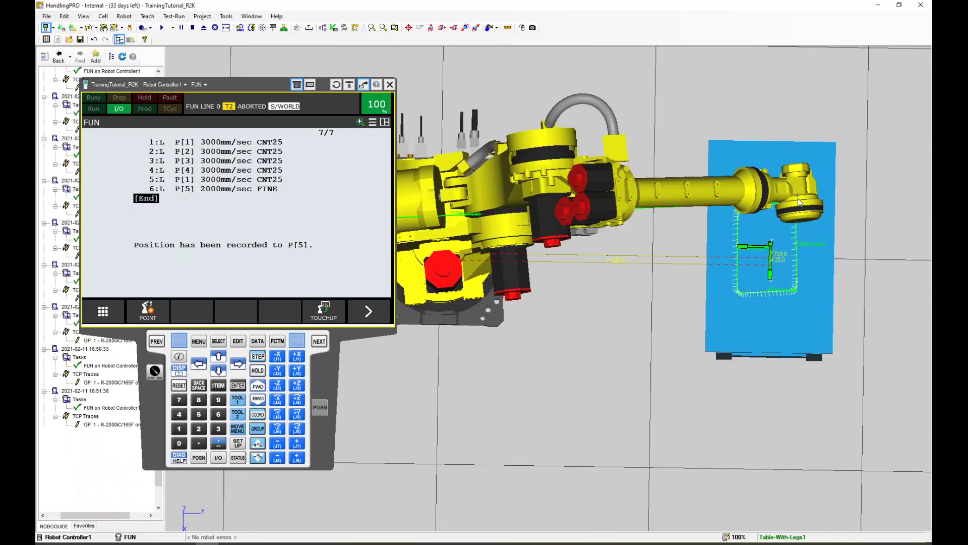
pyautogui.scroll(-5, 798, 198)
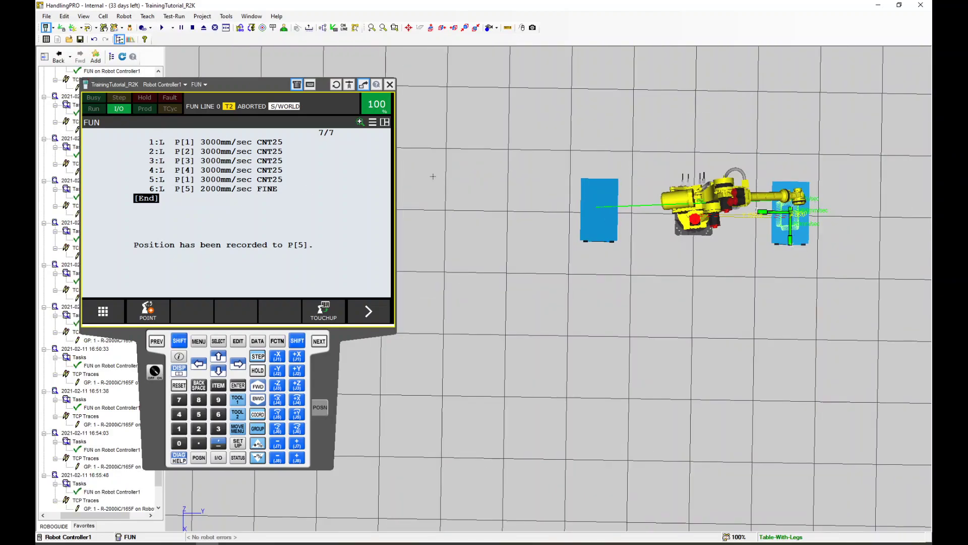
pyautogui.press('Up')
pyautogui.press('Up')
pyautogui.press('Up')
pyautogui.press('Up')
pyautogui.press('Up')
pyautogui.press('Up')
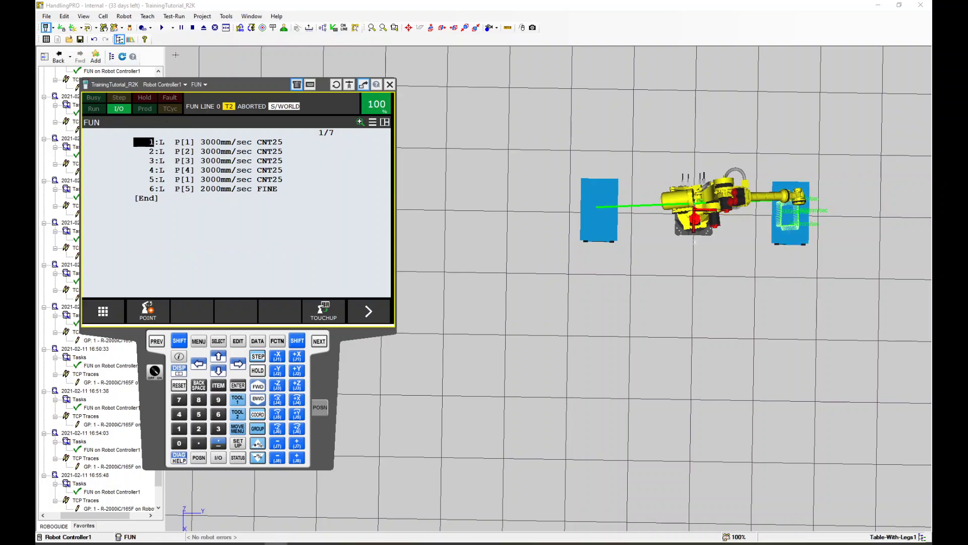
# Run FUN until the MOTN-017 limit error, then abort, reset the fault and return to T2
pyautogui.click(161, 27)
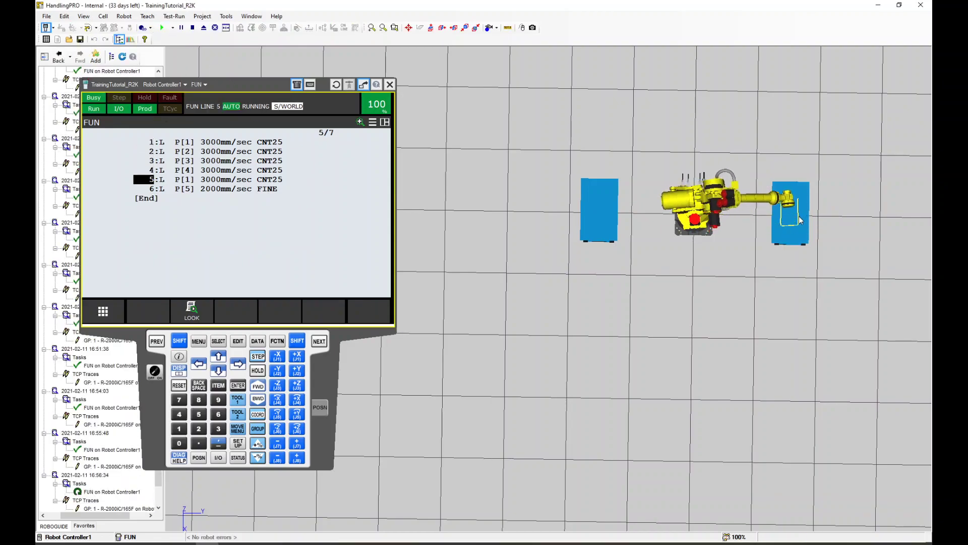
pyautogui.moveTo(239, 89); pyautogui.dragTo(448, 109)
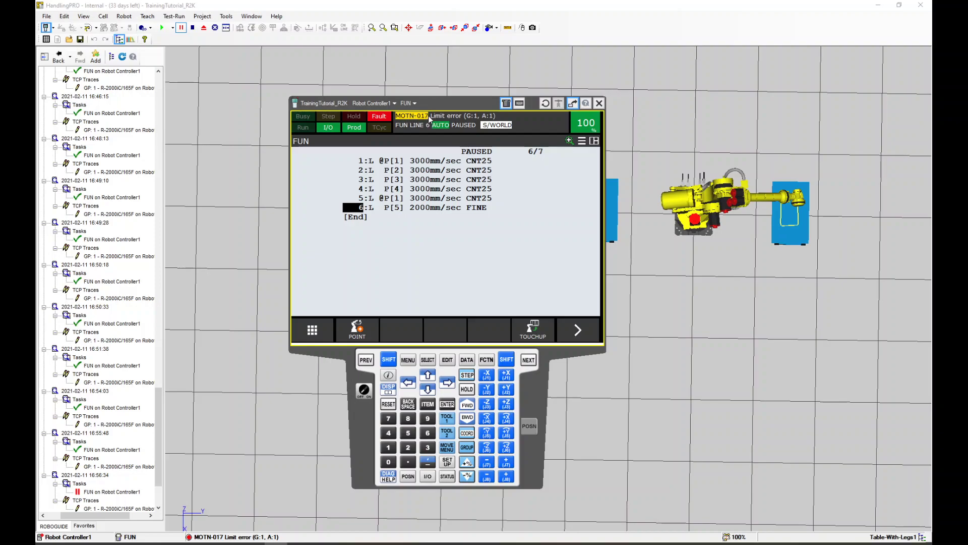
pyautogui.click(192, 29)
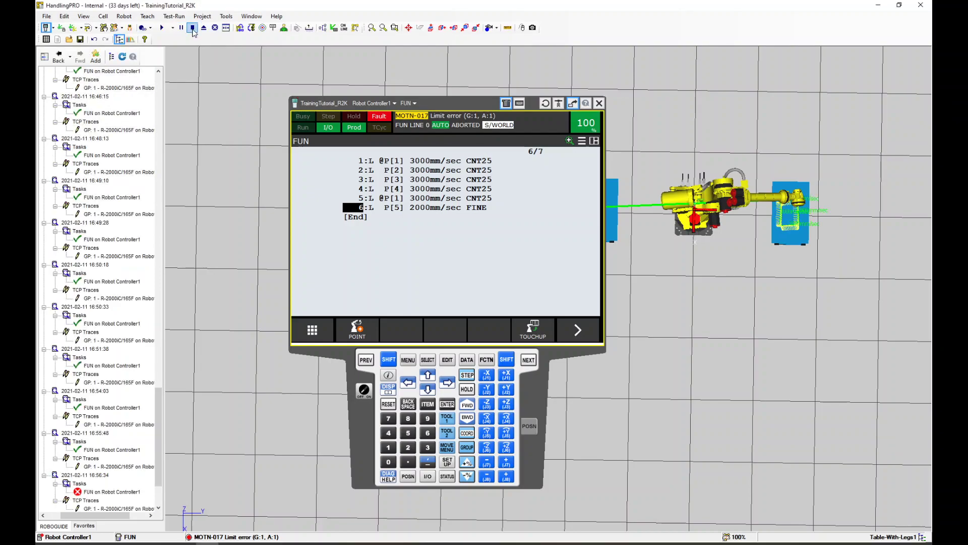
pyautogui.click(389, 404)
pyautogui.click(363, 390)
# Jog the tool down and along Y to about X -140.9, Y 1705.6 over the second table
pyautogui.moveTo(470, 104); pyautogui.dragTo(368, 90)
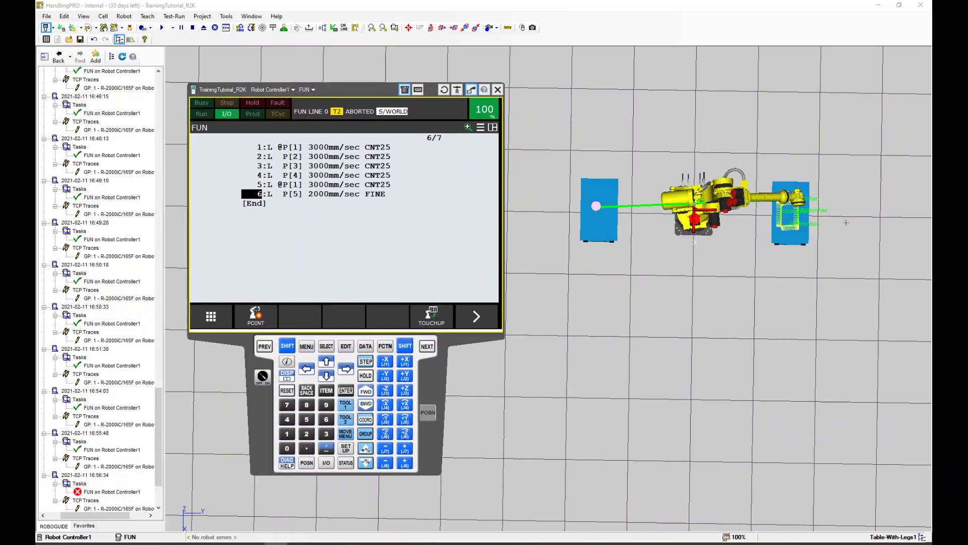
pyautogui.scroll(3, 844, 222)
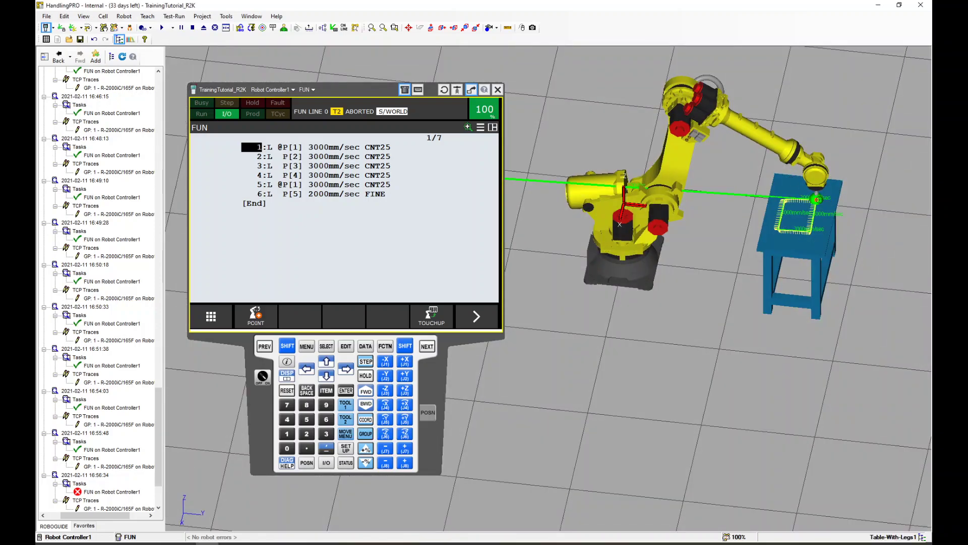
pyautogui.click(817, 204)
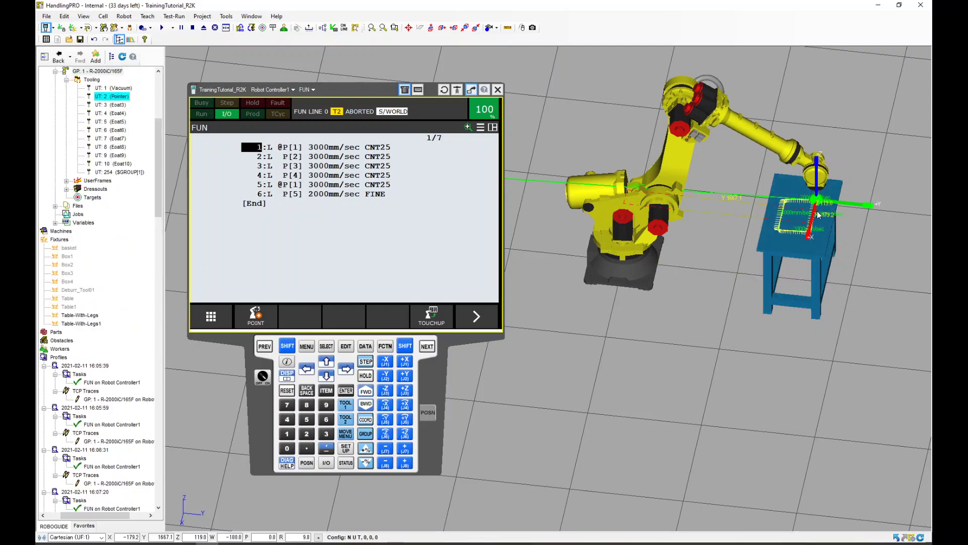
pyautogui.moveTo(818, 216); pyautogui.dragTo(669, 367)
pyautogui.moveTo(726, 356); pyautogui.dragTo(596, 343)
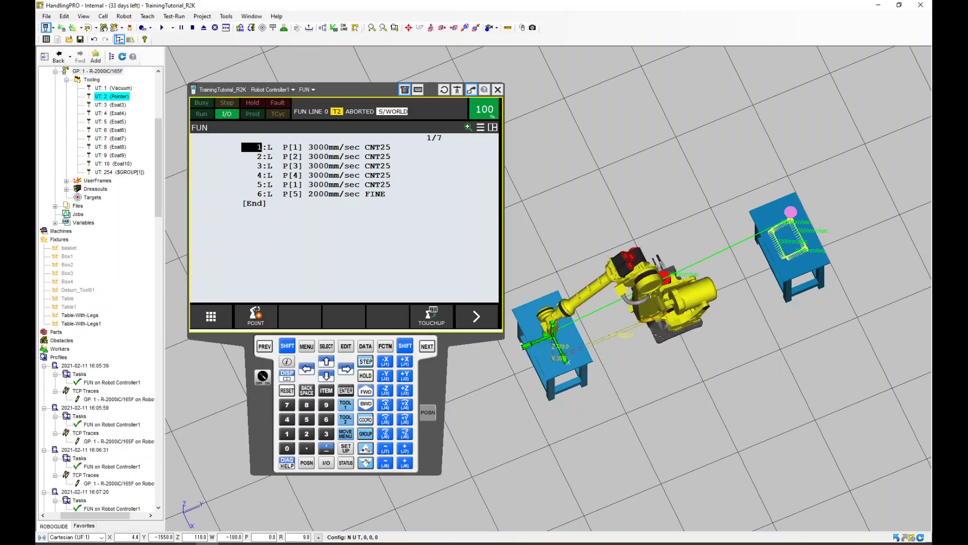
pyautogui.scroll(-2, 557, 333)
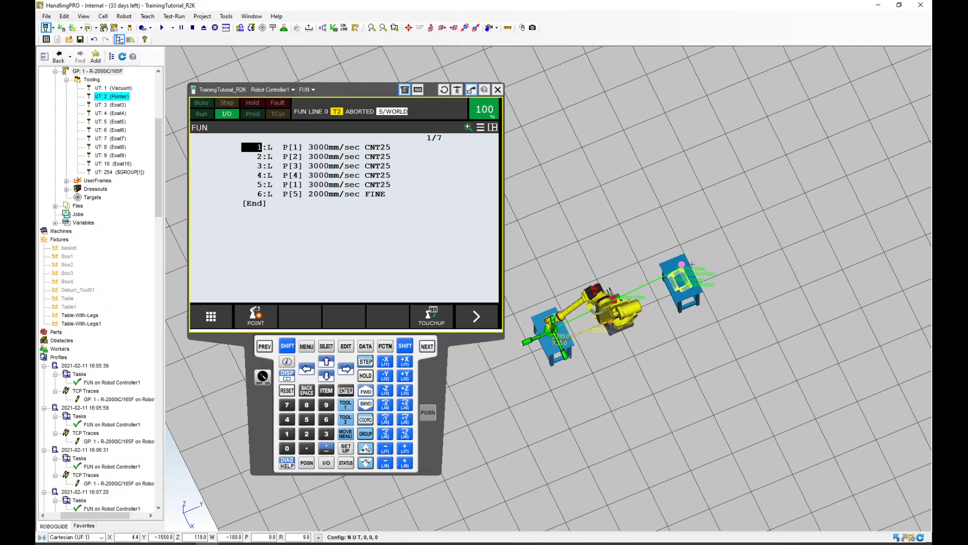
pyautogui.scroll(5, 691, 263)
pyautogui.keyDown('ctrl'); pyautogui.keyDown('shift'); pyautogui.click(670, 275); pyautogui.keyUp('shift'); pyautogui.keyUp('ctrl')
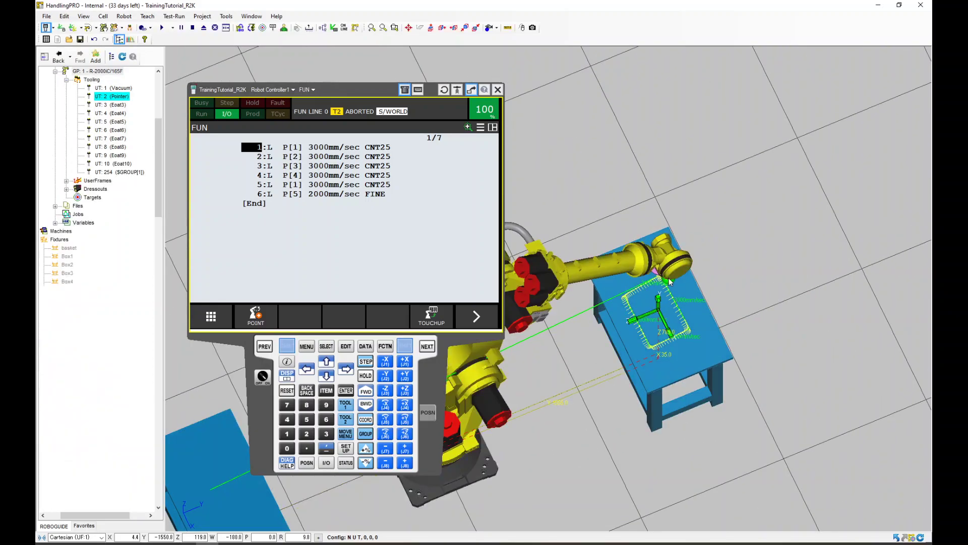
pyautogui.scroll(-5, 671, 276)
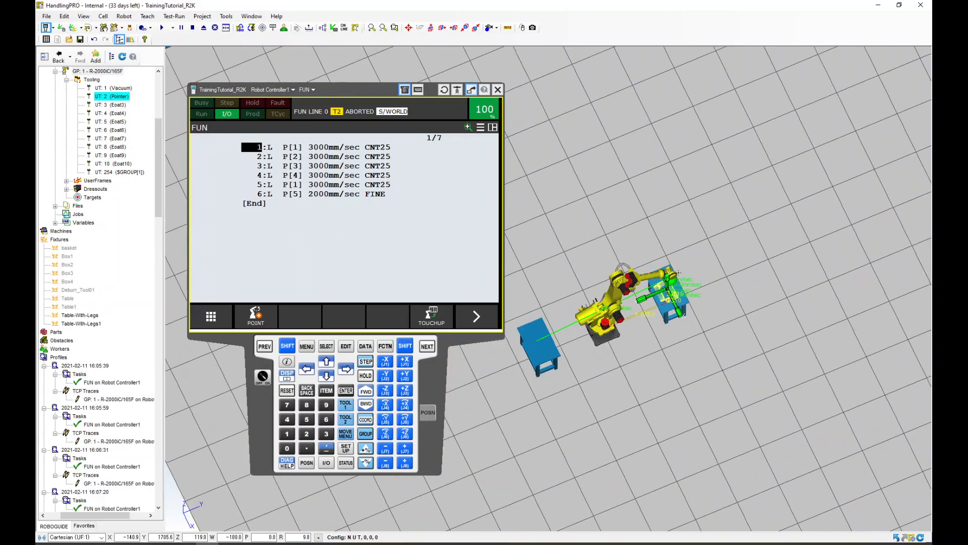
# Change line 6 to J P[5] 100% FINE, then return to the program's top line
pyautogui.click(271, 195)
pyautogui.click(375, 308)
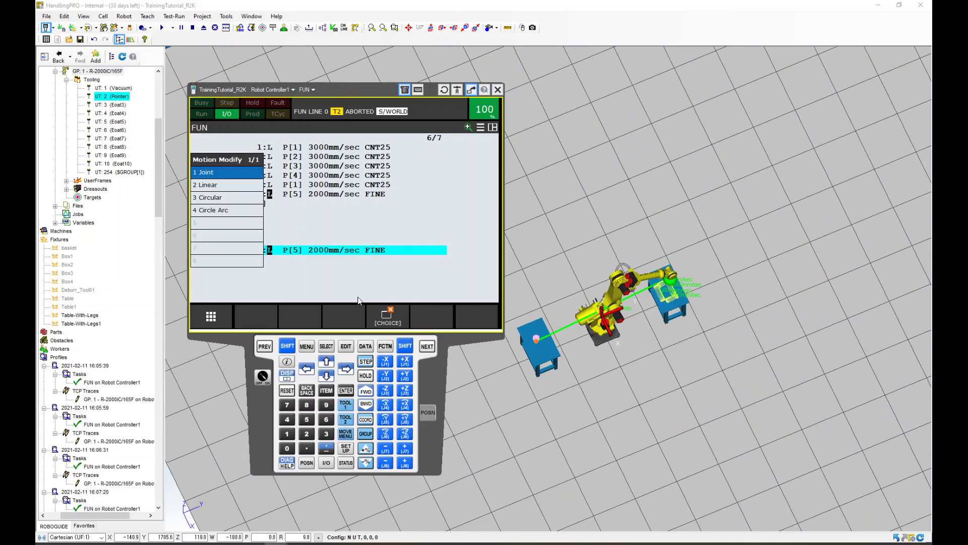
pyautogui.click(213, 174)
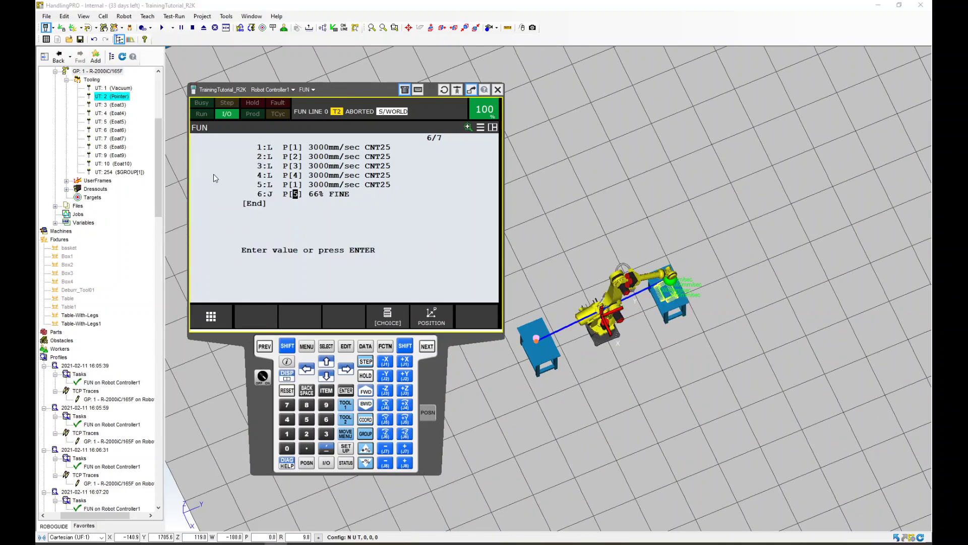
pyautogui.click(314, 195)
pyautogui.write('100')
pyautogui.press('Return')
pyautogui.click(259, 148)
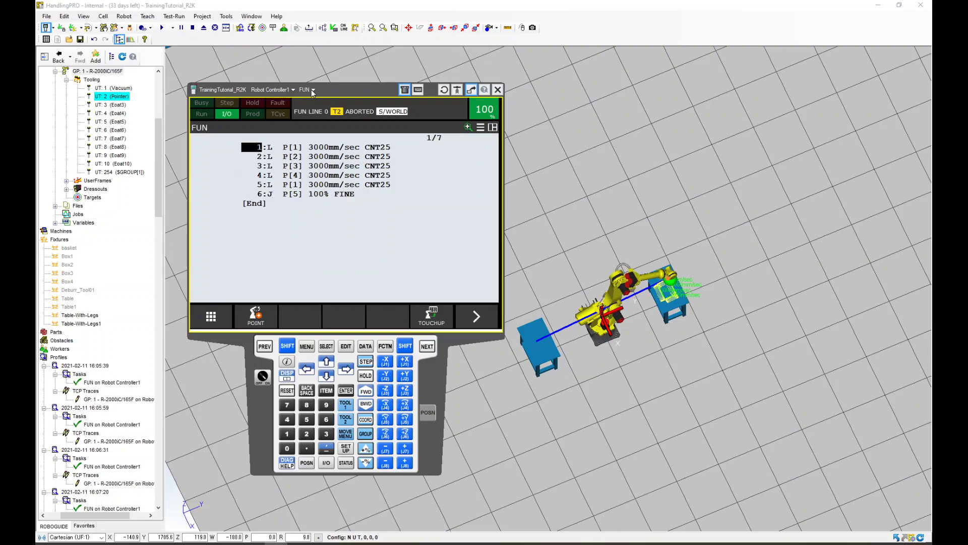
pyautogui.moveTo(316, 92); pyautogui.dragTo(252, 98)
pyautogui.scroll(3, 592, 348)
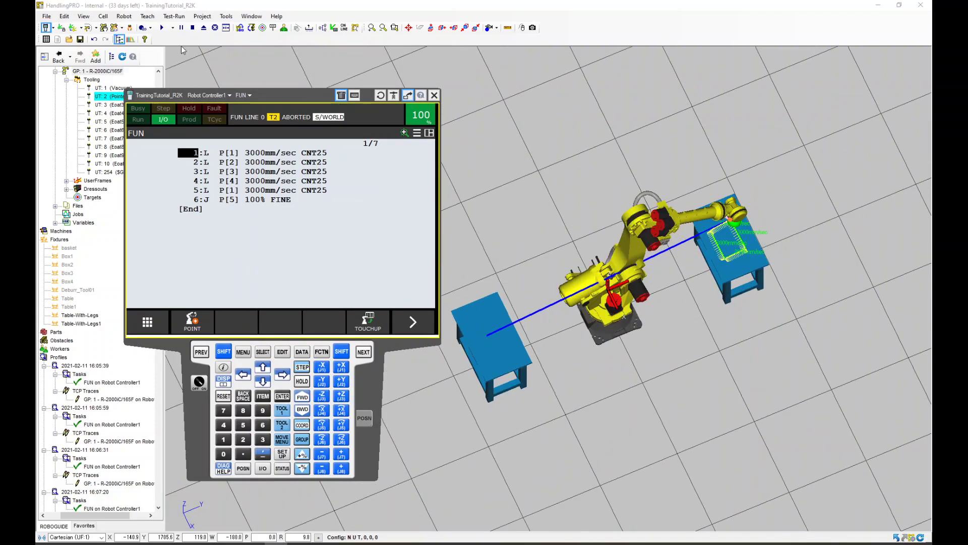
# Run FUN and orbit to a lower side view of the joint-arc trace
pyautogui.click(161, 28)
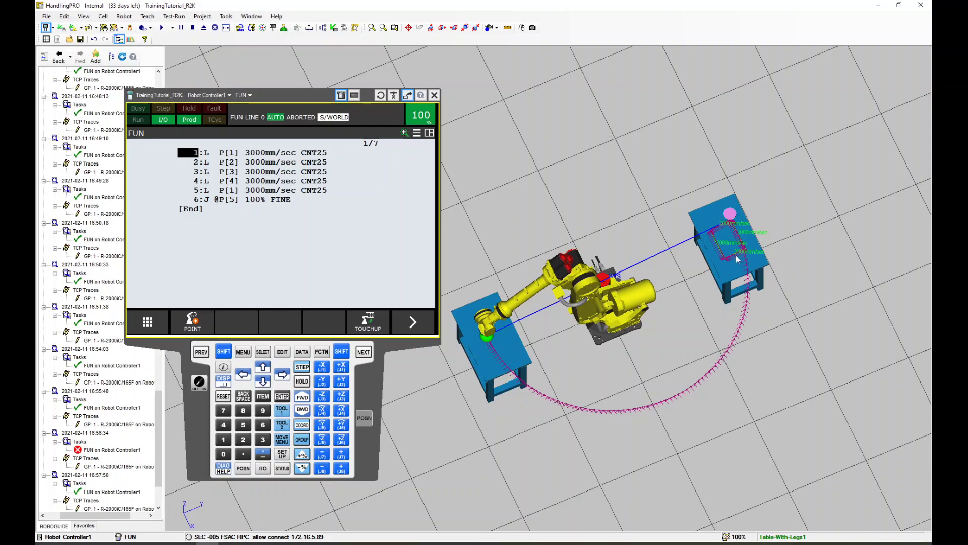
pyautogui.moveTo(522, 352); pyautogui.dragTo(605, 310)
pyautogui.scroll(2, 702, 350)
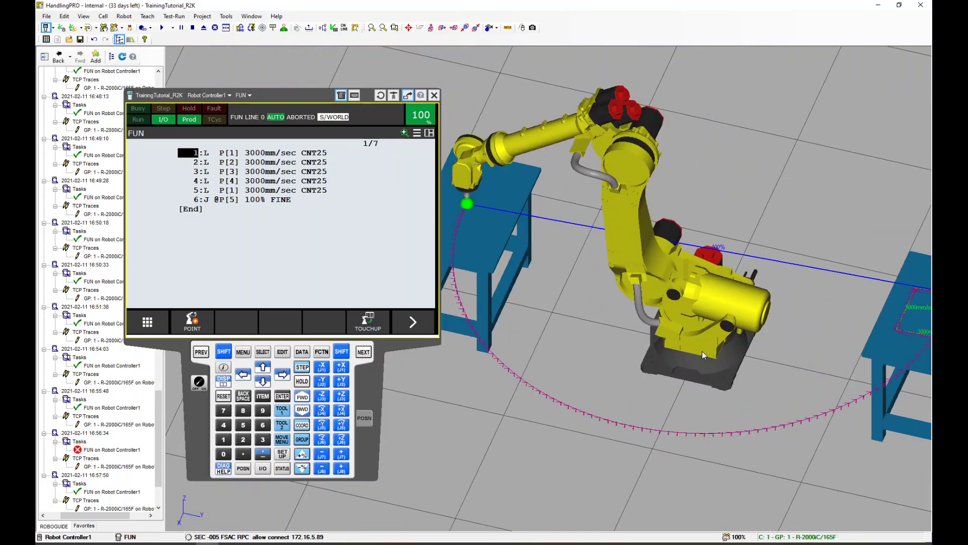
pyautogui.scroll(2, 702, 350)
pyautogui.scroll(-4, 701, 346)
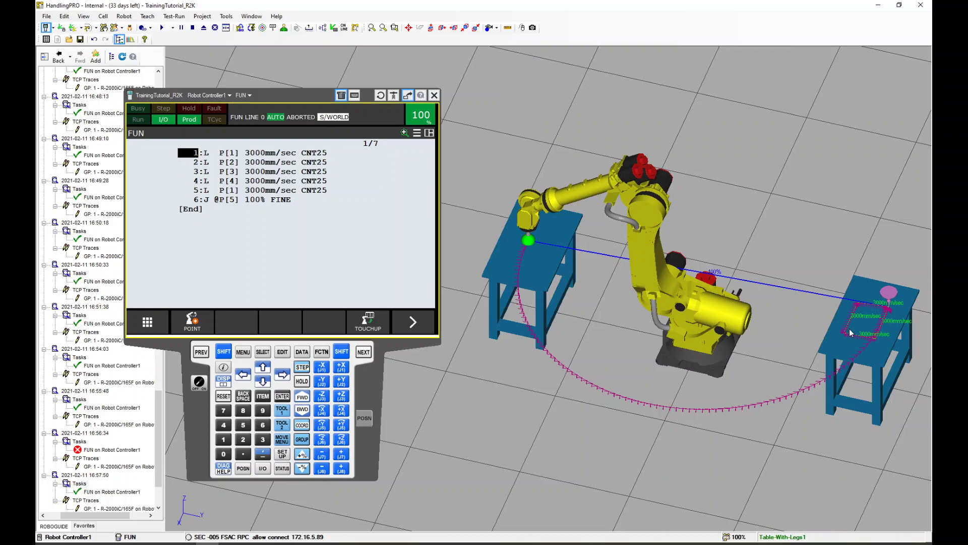
# Place the tool on the second table and run FUN again
pyautogui.keyDown('ctrl'); pyautogui.keyDown('shift'); pyautogui.click(891, 320); pyautogui.keyUp('shift'); pyautogui.keyUp('ctrl')
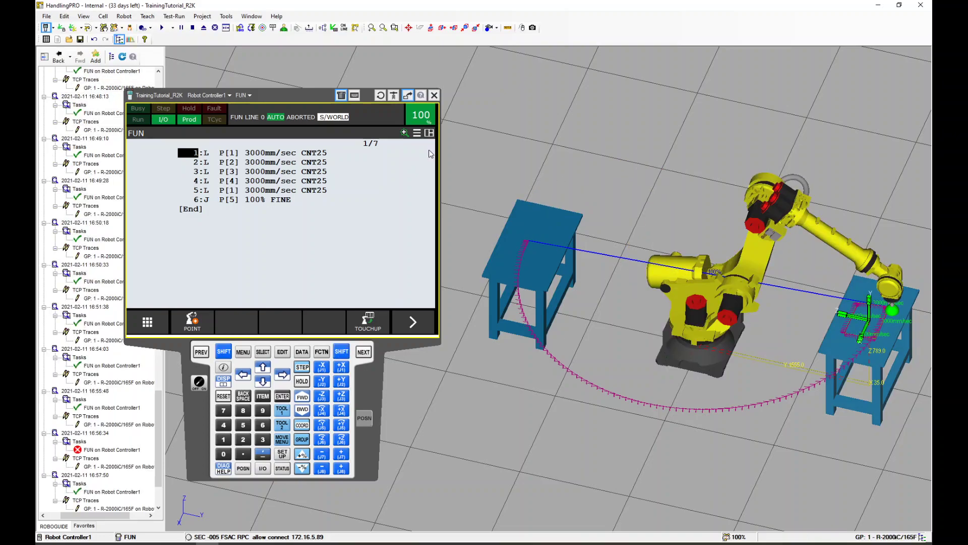
pyautogui.click(162, 28)
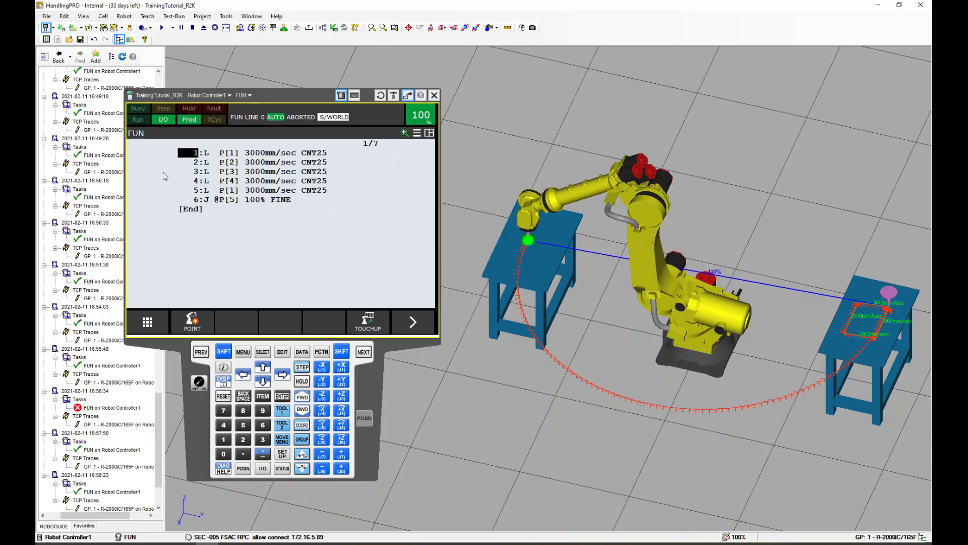
pyautogui.moveTo(293, 98); pyautogui.dragTo(260, 89)
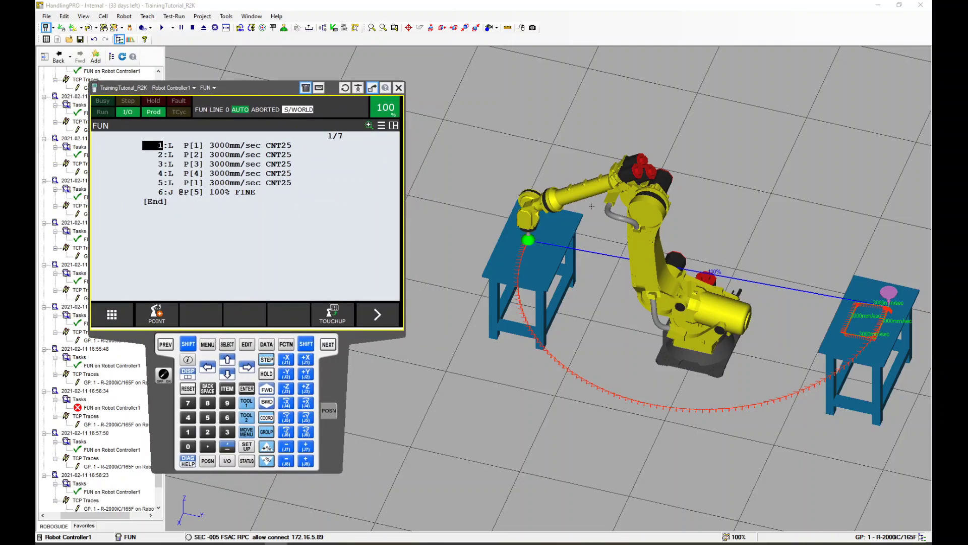
# Enable Joint Jog for the robot and move its tool onto the first table
pyautogui.click(634, 246)
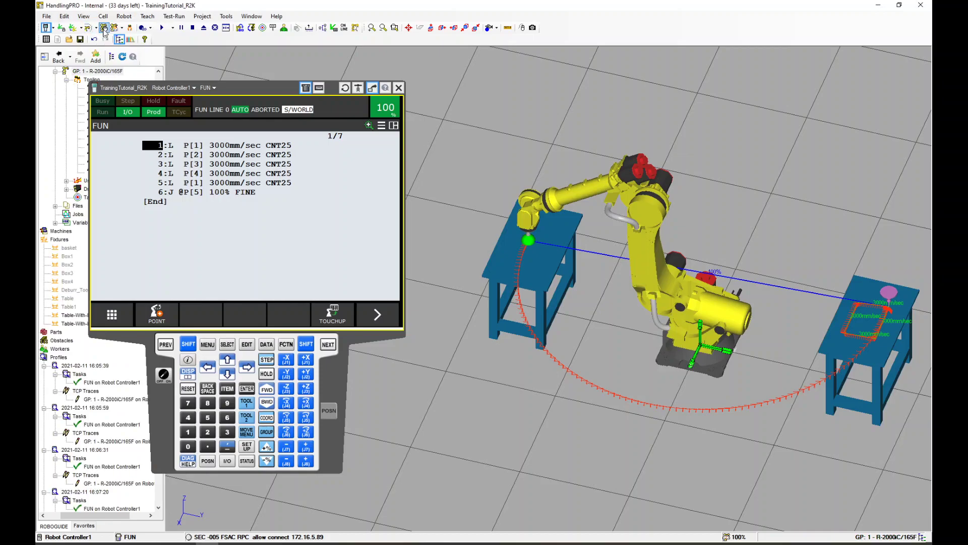
pyautogui.click(130, 40)
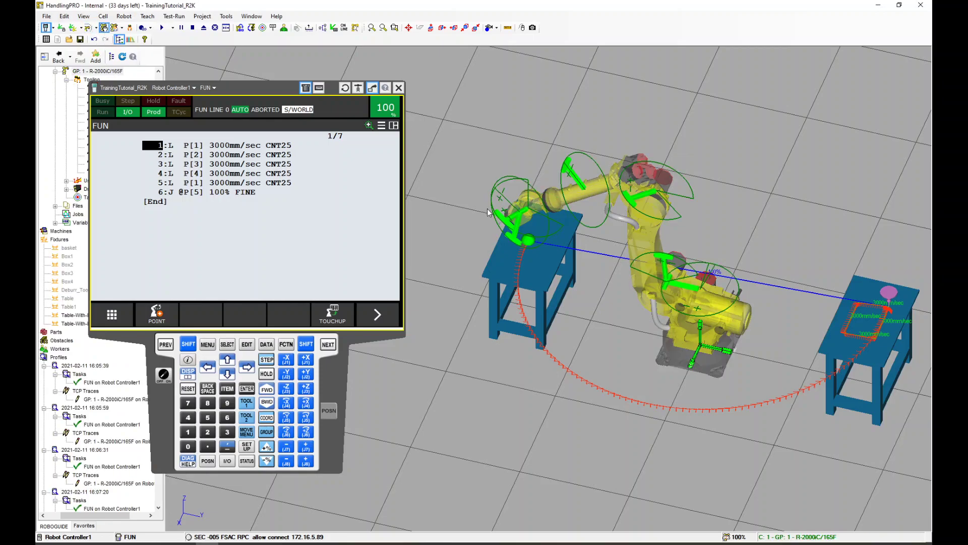
pyautogui.scroll(5, 536, 204)
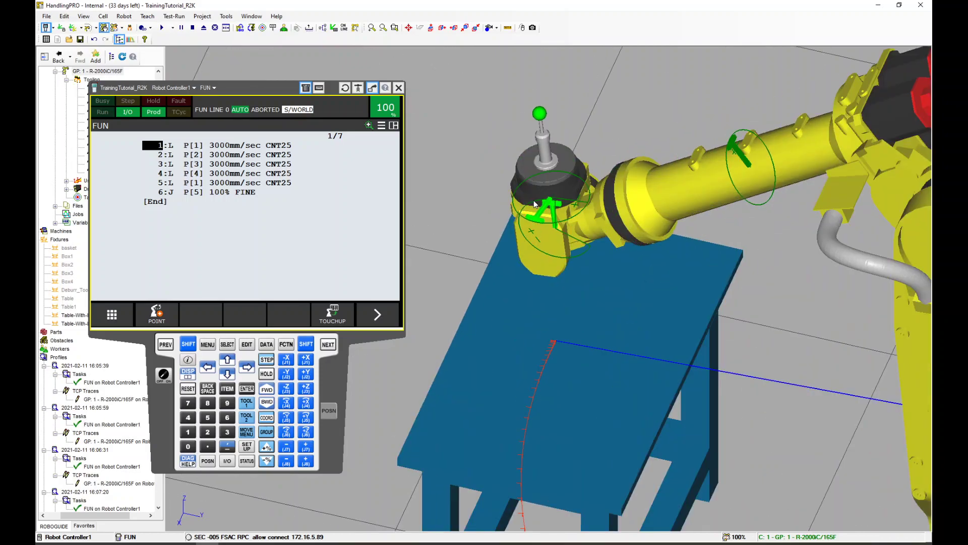
pyautogui.scroll(-3, 535, 204)
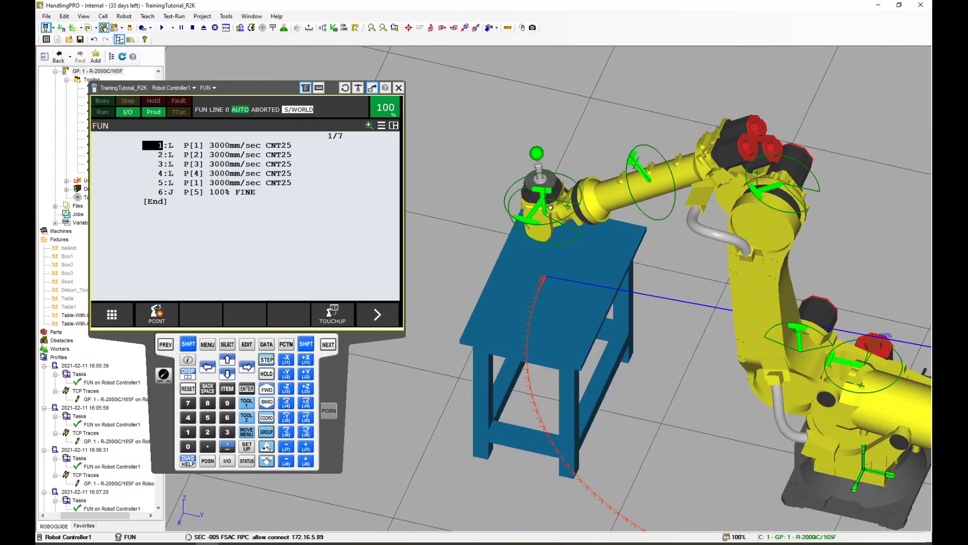
pyautogui.keyDown('ctrl'); pyautogui.keyDown('shift'); pyautogui.click(536, 265); pyautogui.keyUp('shift'); pyautogui.keyUp('ctrl')
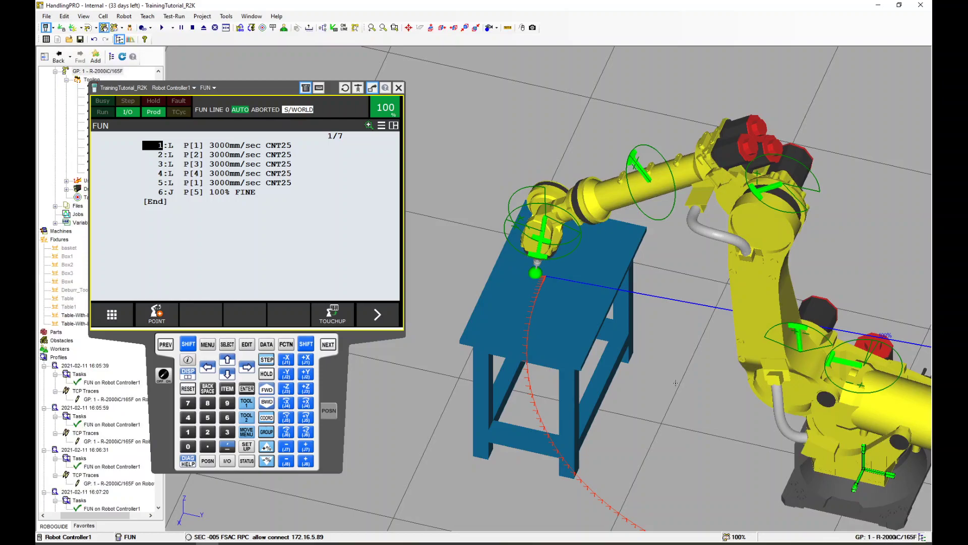
# Swing the arm up and the forearm back down over the first table, then select line 6
pyautogui.moveTo(759, 188); pyautogui.dragTo(817, 185)
pyautogui.scroll(-5, 816, 185)
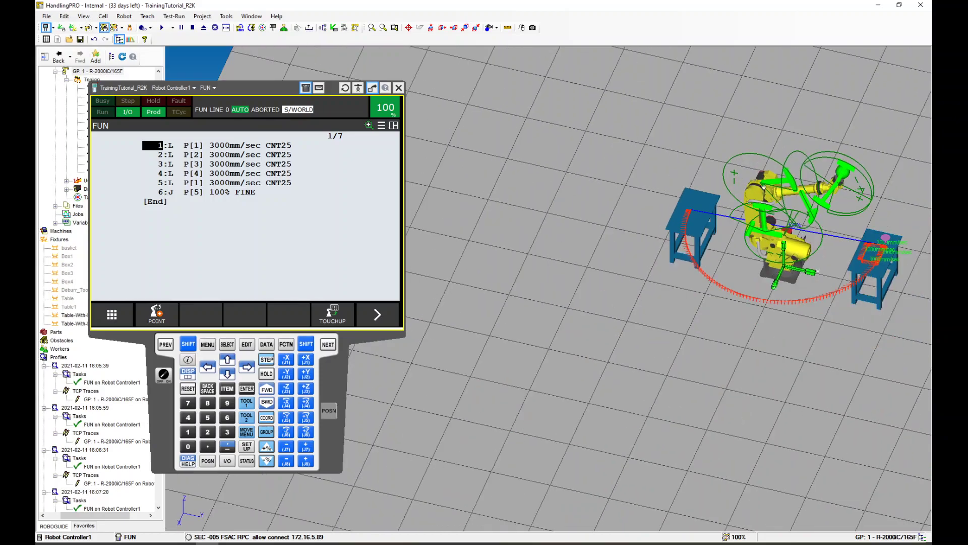
pyautogui.scroll(4, 726, 161)
pyautogui.moveTo(726, 160); pyautogui.dragTo(587, 202)
pyautogui.scroll(5, 610, 191)
pyautogui.scroll(-2, 609, 192)
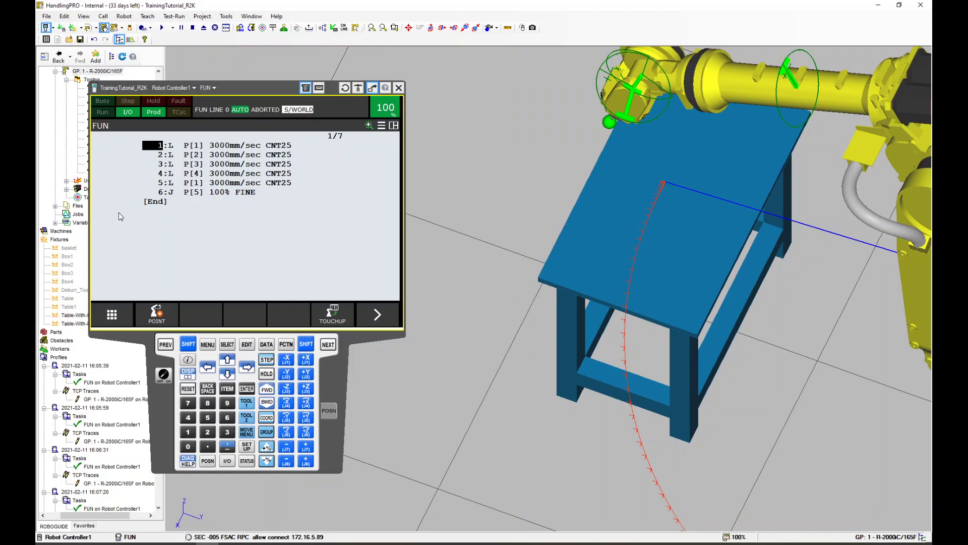
pyautogui.click(161, 192)
pyautogui.scroll(-1, 671, 215)
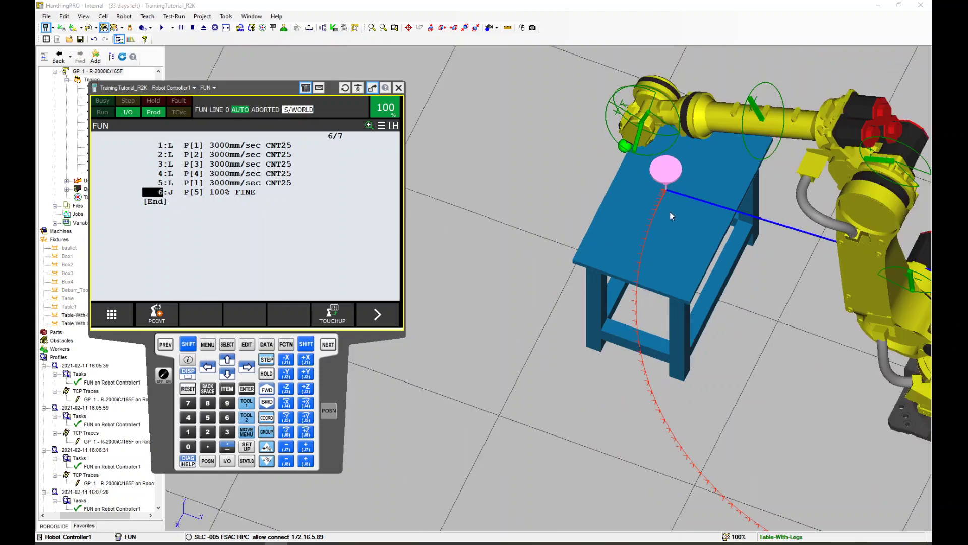
pyautogui.scroll(-3, 672, 215)
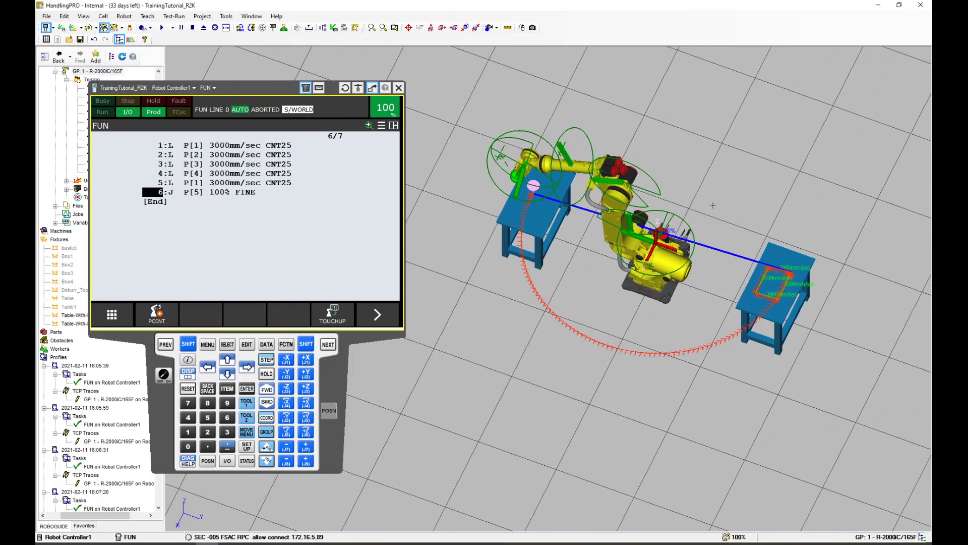
pyautogui.click(286, 183)
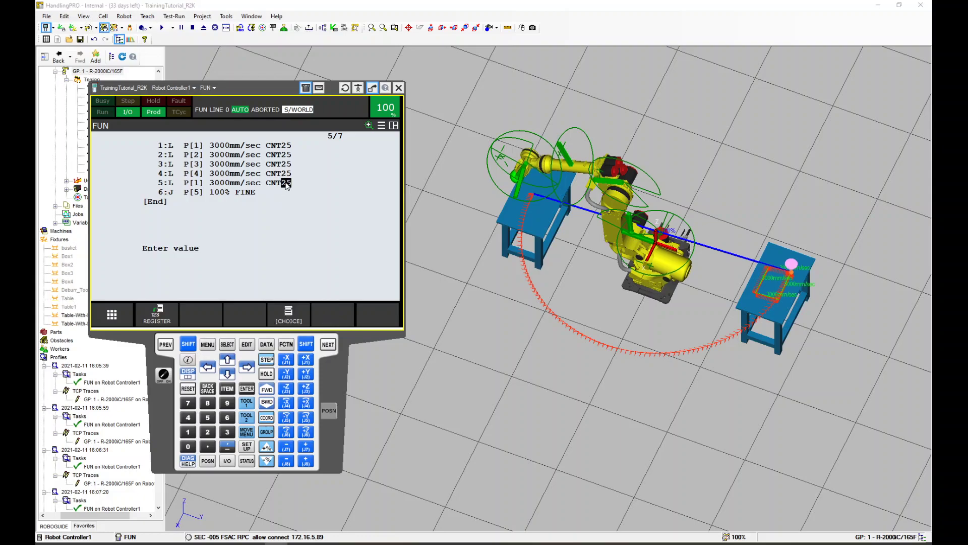
pyautogui.click(286, 173)
pyautogui.click(287, 164)
pyautogui.click(286, 155)
pyautogui.click(286, 145)
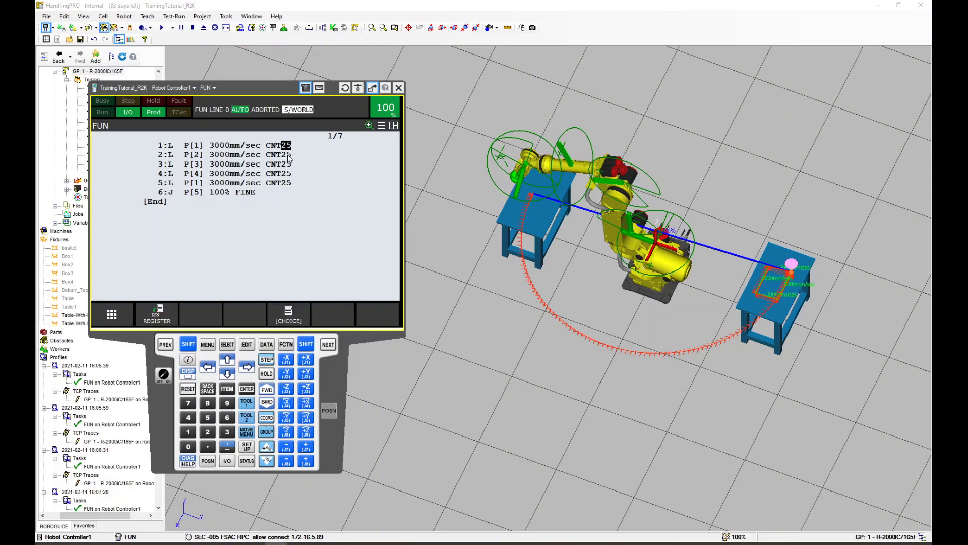
pyautogui.click(288, 155)
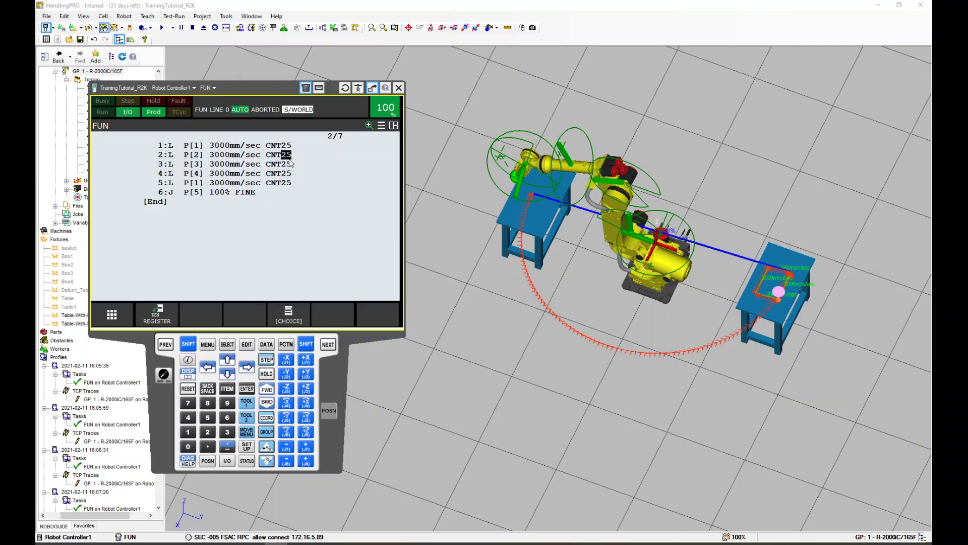
pyautogui.moveTo(263, 90); pyautogui.dragTo(283, 89)
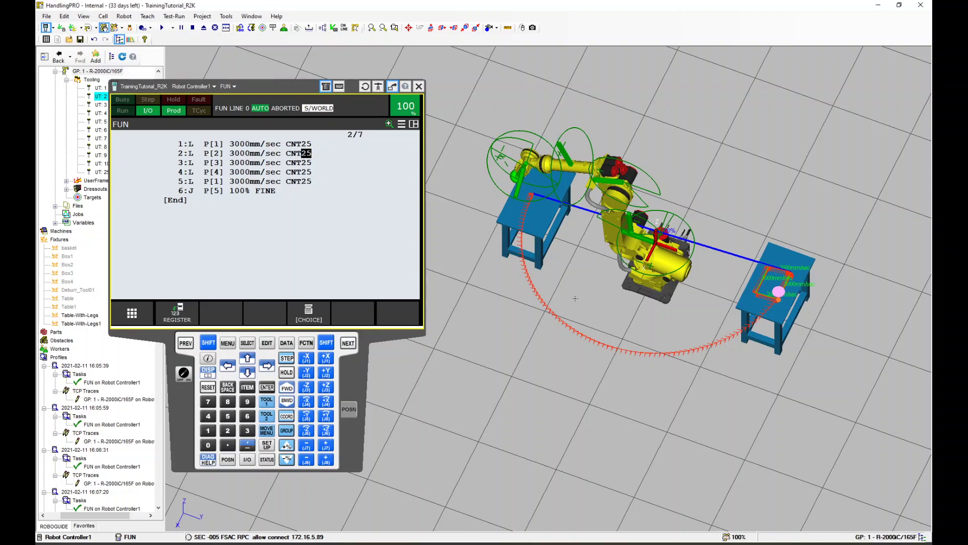
pyautogui.moveTo(577, 292); pyautogui.dragTo(639, 241)
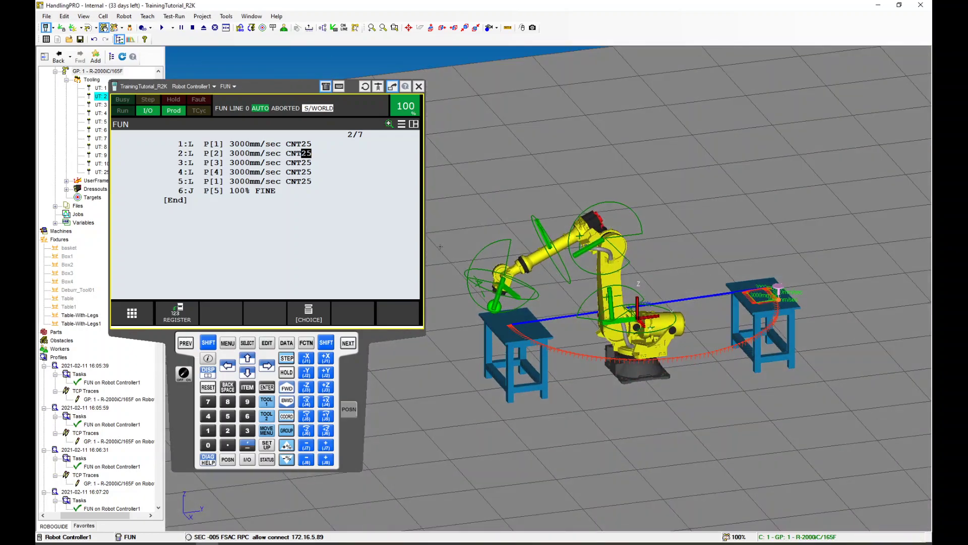
pyautogui.moveTo(266, 90); pyautogui.dragTo(289, 94)
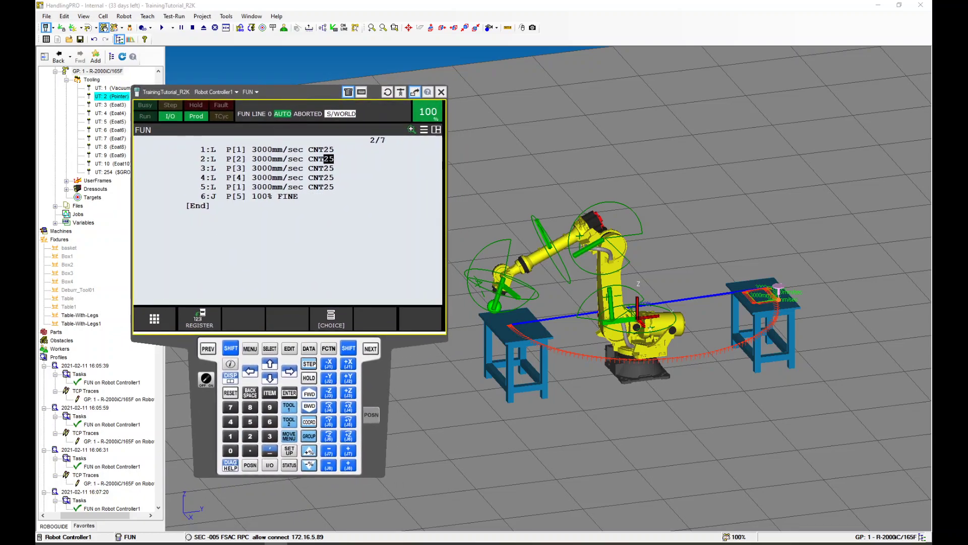